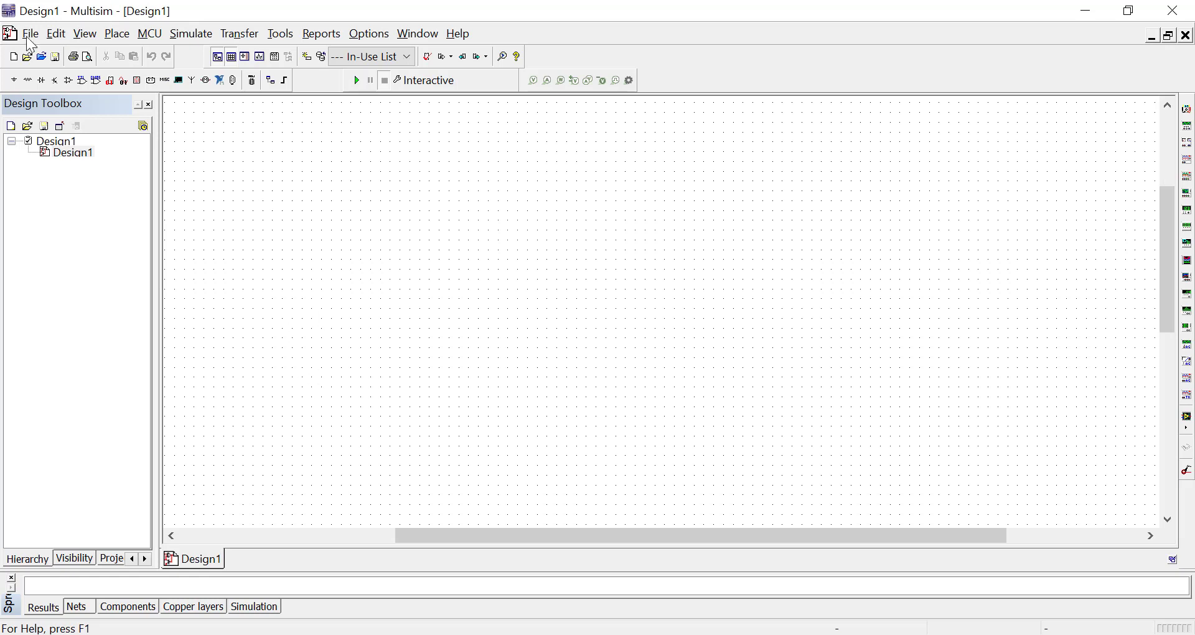
# Place a VCC power source from the Sources group in the left part of the empty schematic
pyautogui.click(22, 84)
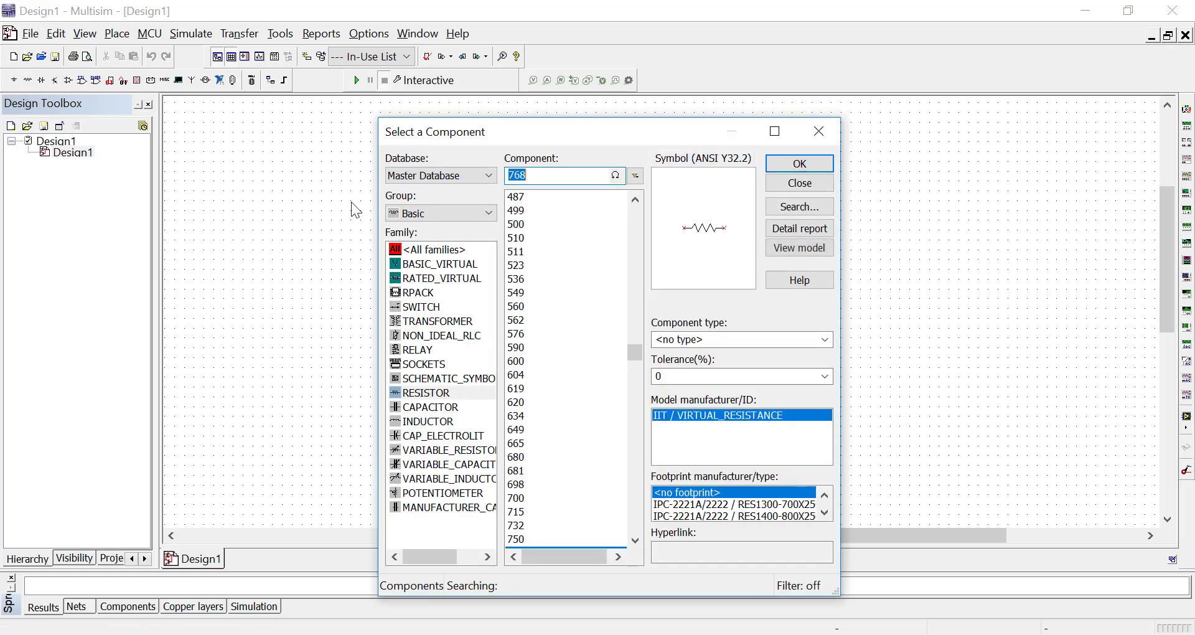
pyautogui.click(444, 213)
pyautogui.click(433, 230)
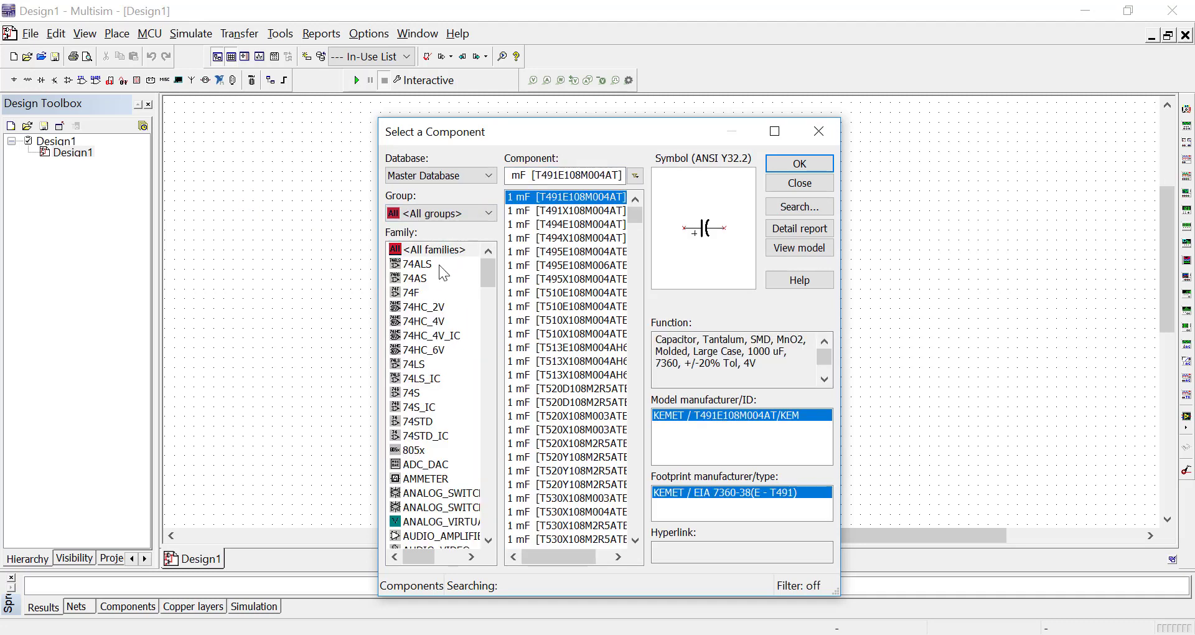
pyautogui.click(440, 215)
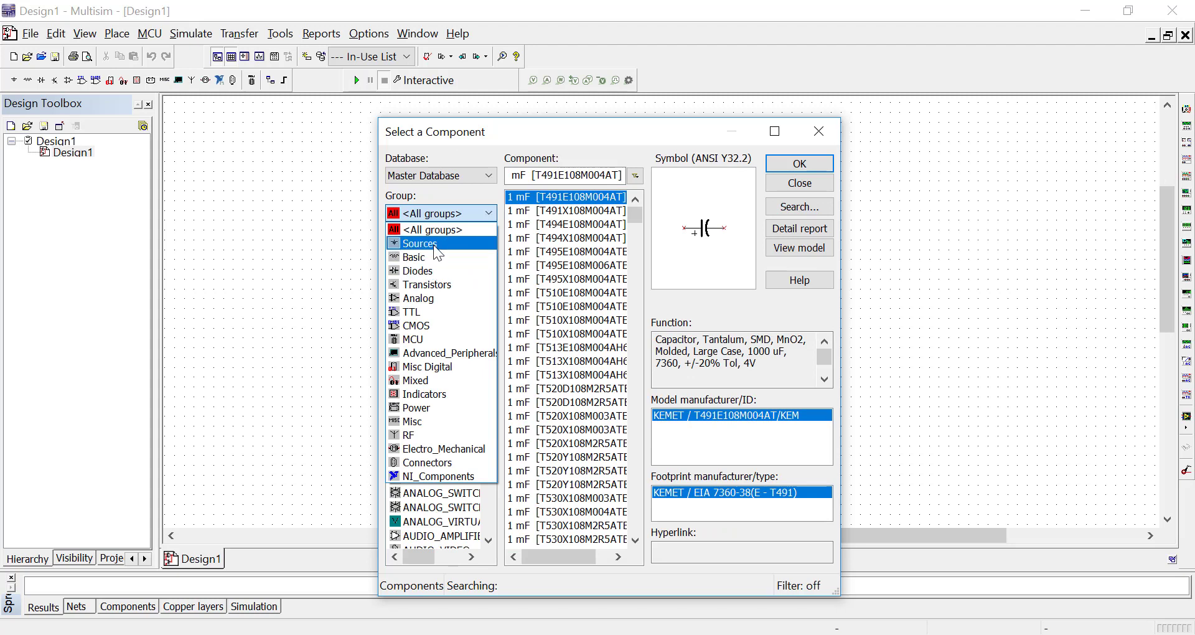
pyautogui.click(433, 244)
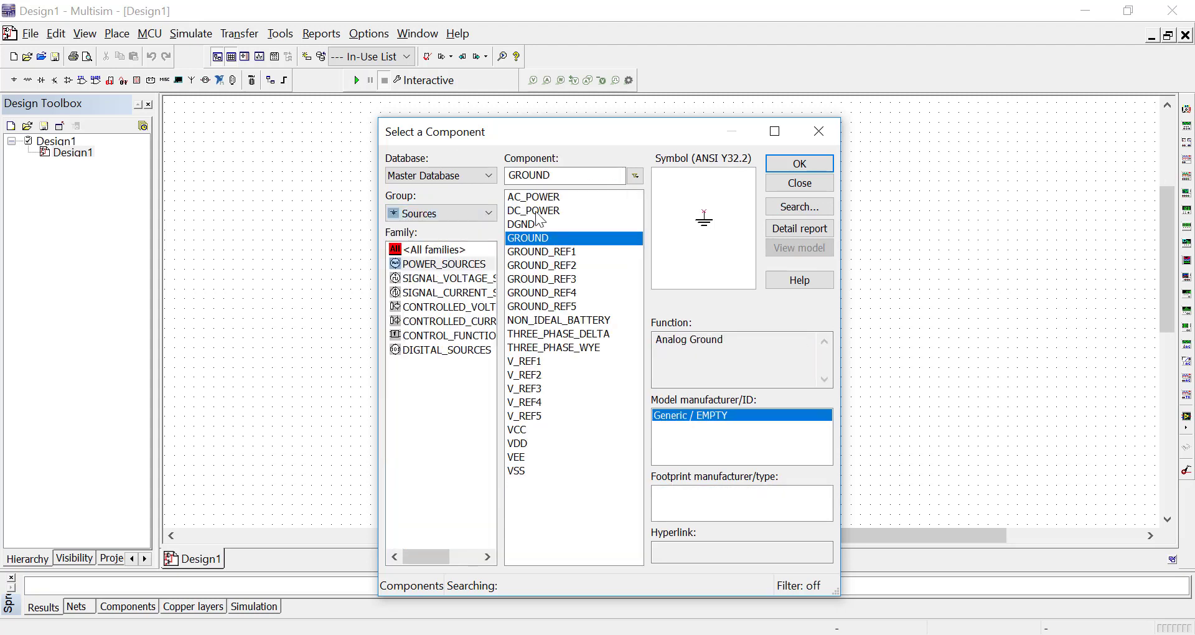
pyautogui.click(525, 429)
pyautogui.click(827, 162)
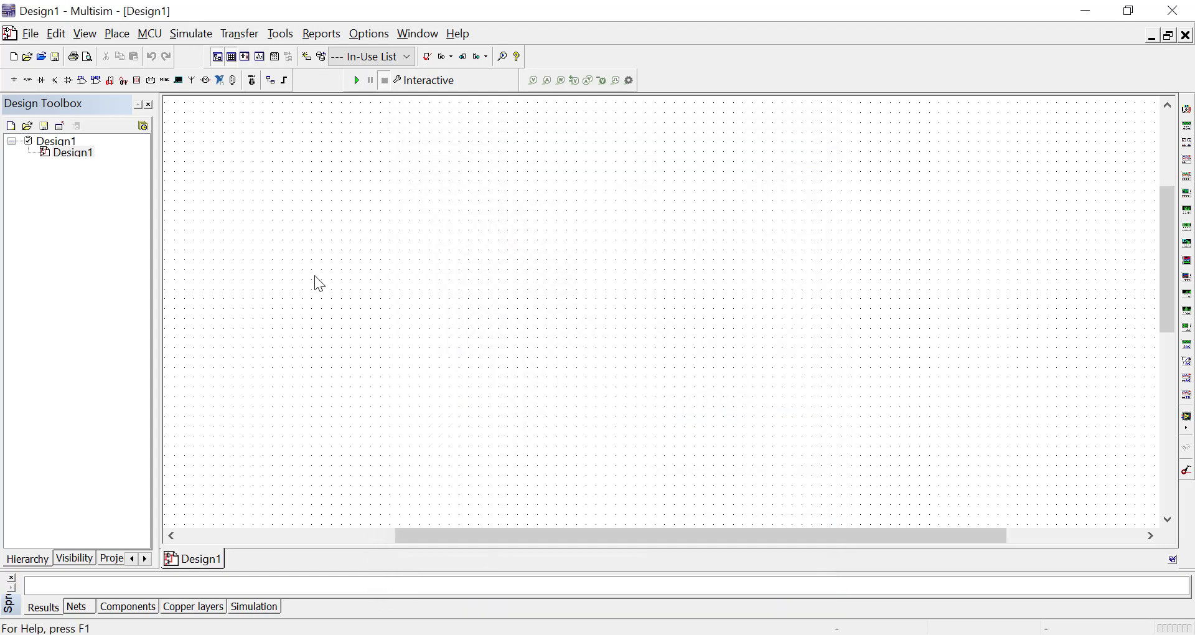
pyautogui.click(314, 273)
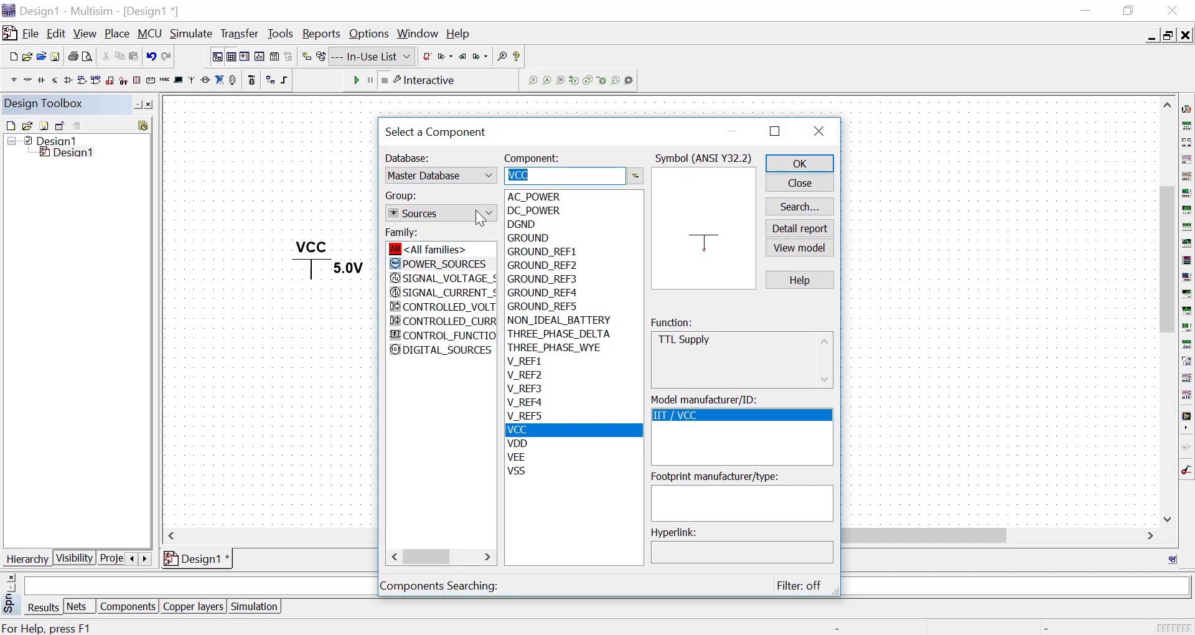
# Find the 7486N quad 2-input XOR gate in the TTL component group
pyautogui.click(441, 214)
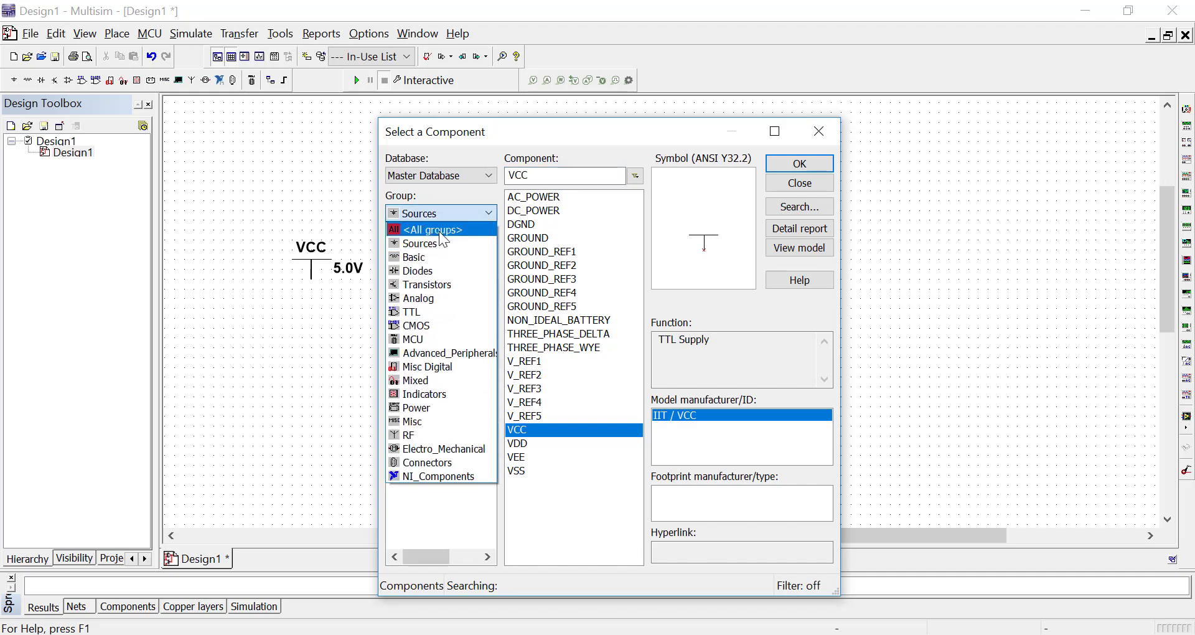
pyautogui.click(417, 311)
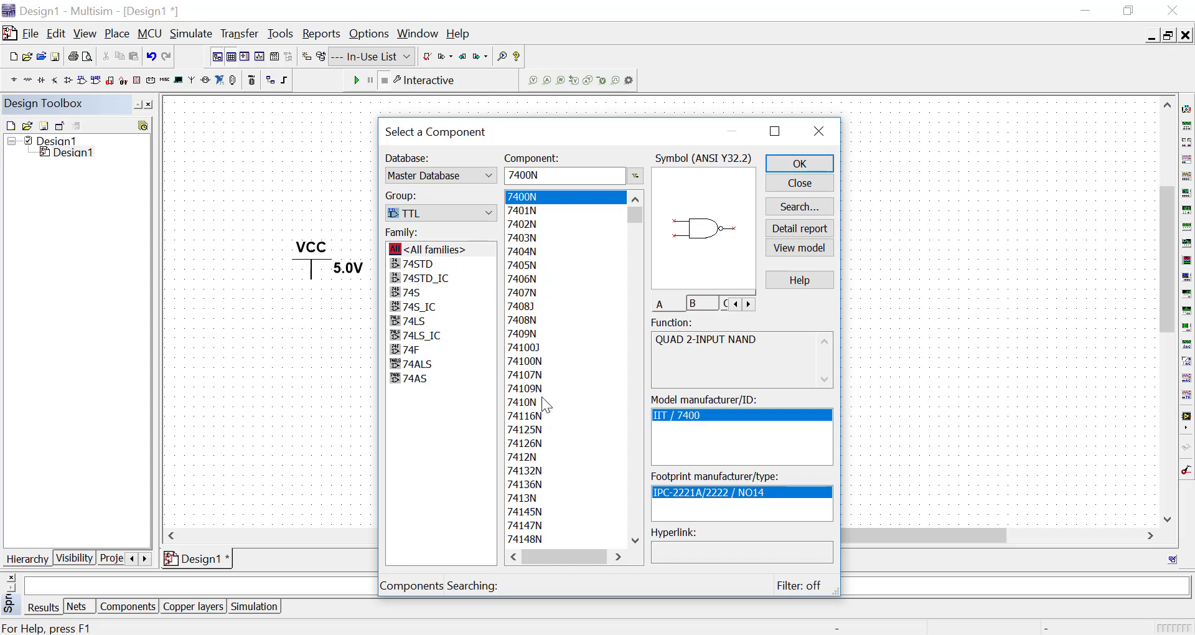
pyautogui.click(533, 177)
pyautogui.press('BackSpace')
pyautogui.press('BackSpace')
pyautogui.write('86')
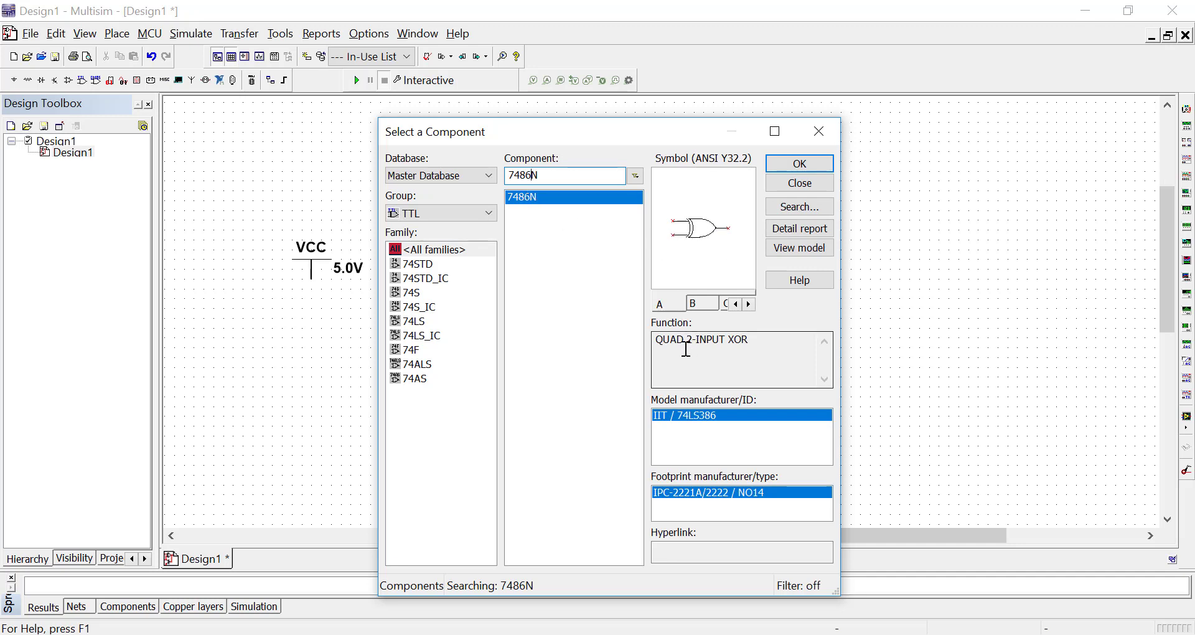
pyautogui.moveTo(753, 340); pyautogui.dragTo(696, 339)
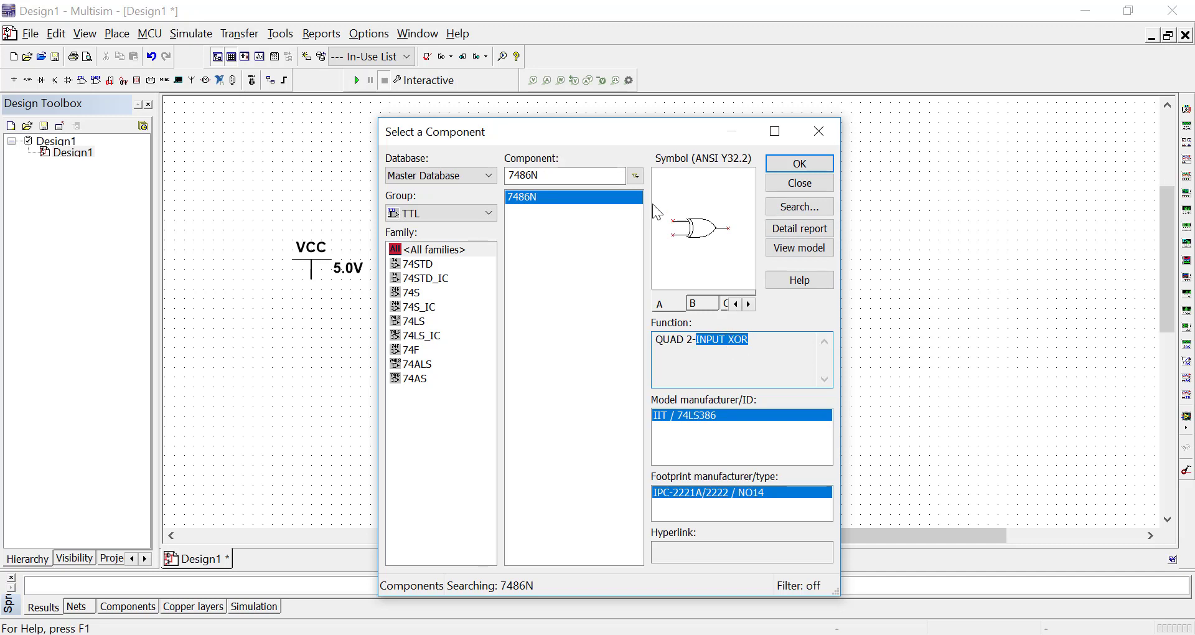
# Place gates A, B, C and D of one 7486N in a vertical column to the right of VCC
pyautogui.click(797, 160)
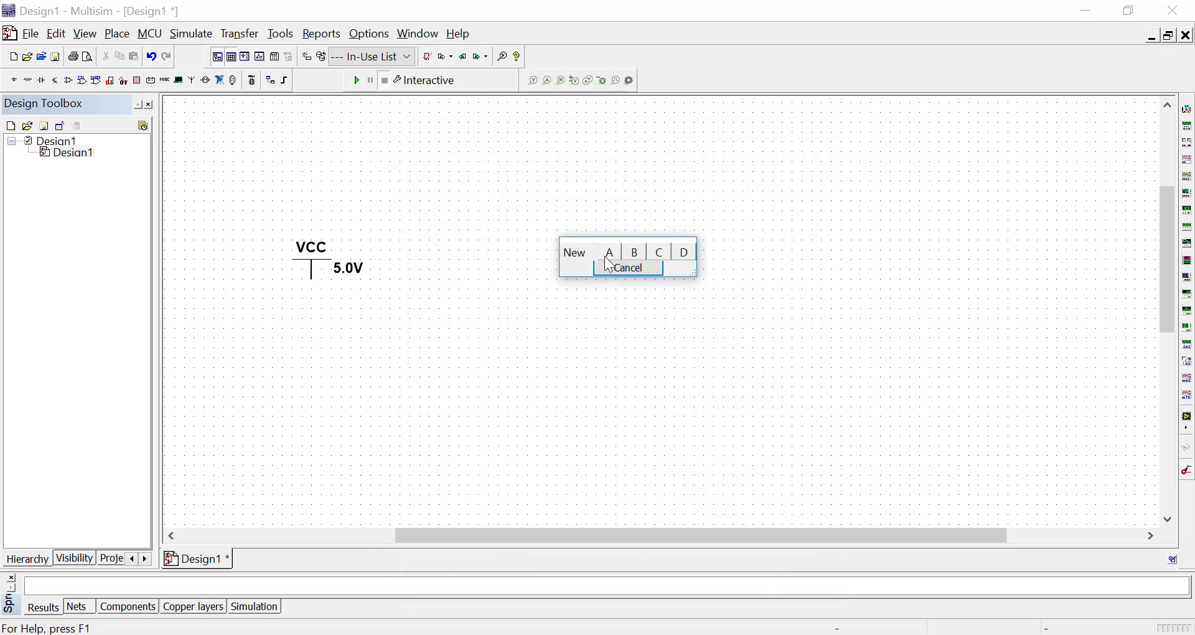
pyautogui.click(612, 251)
pyautogui.click(496, 278)
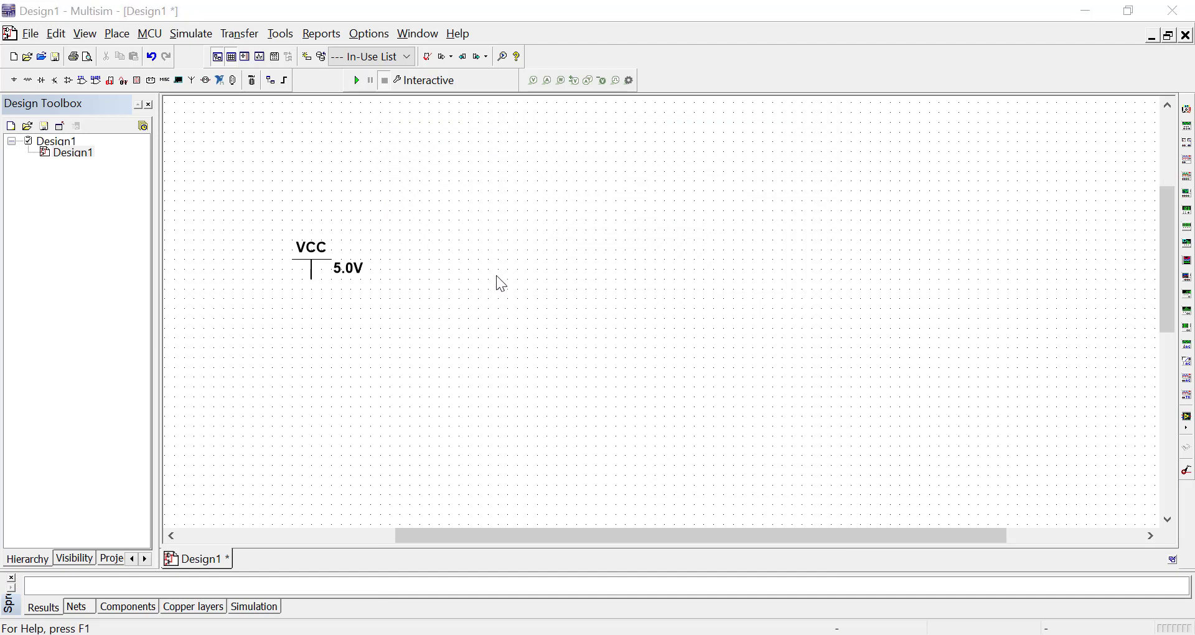
pyautogui.click(500, 275)
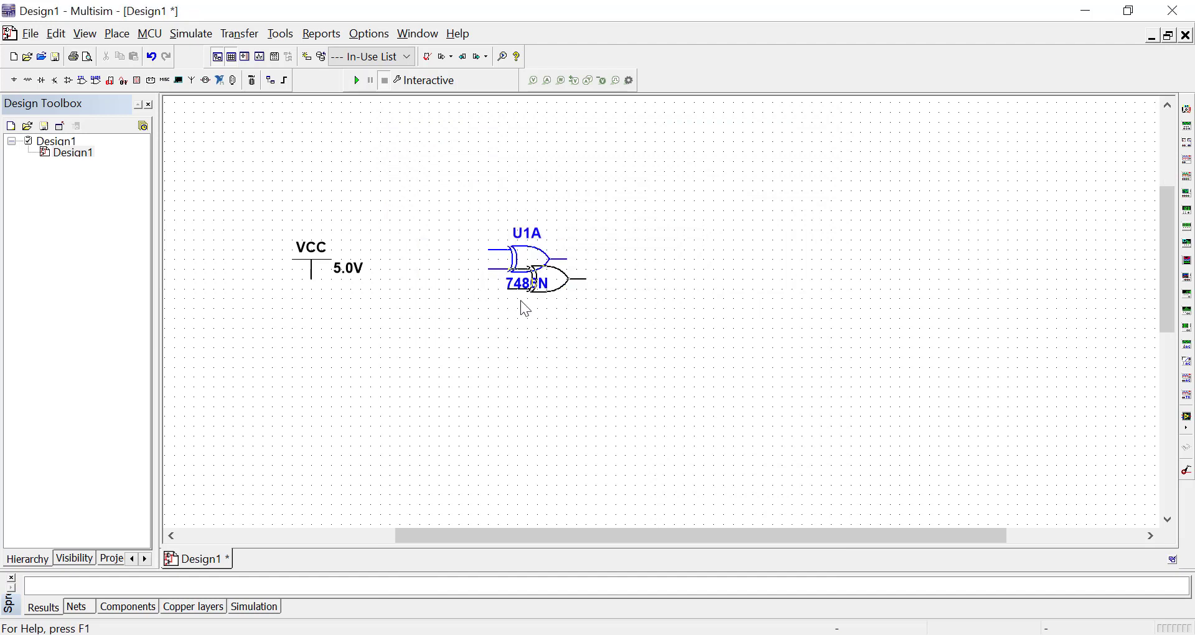
pyautogui.click(487, 350)
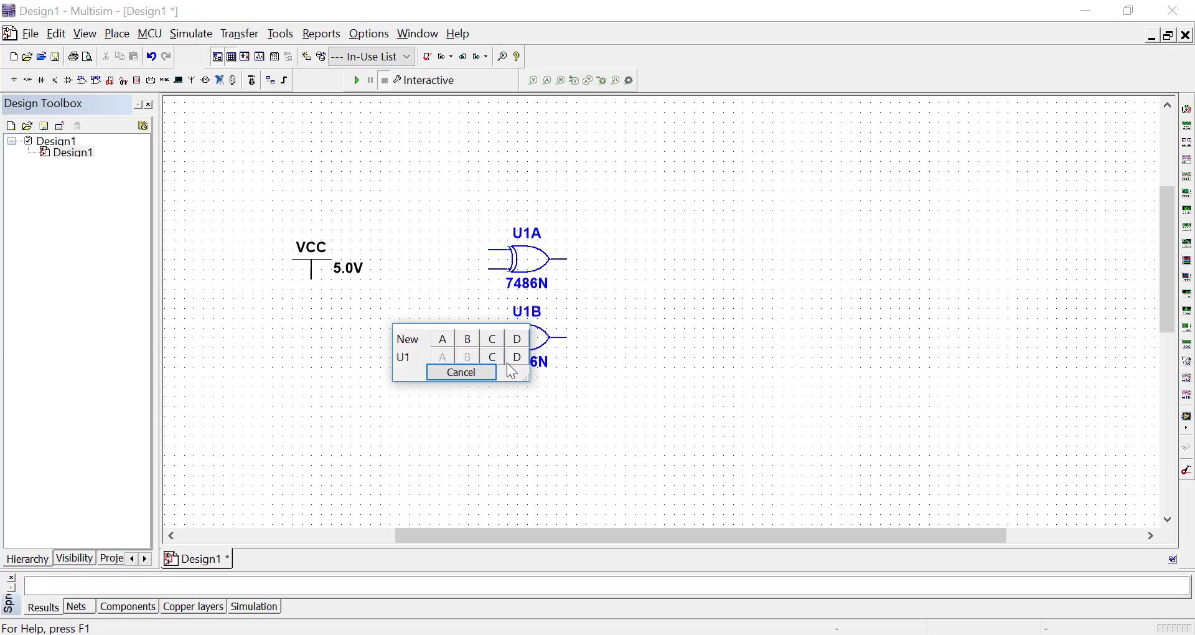
pyautogui.click(494, 355)
pyautogui.click(493, 422)
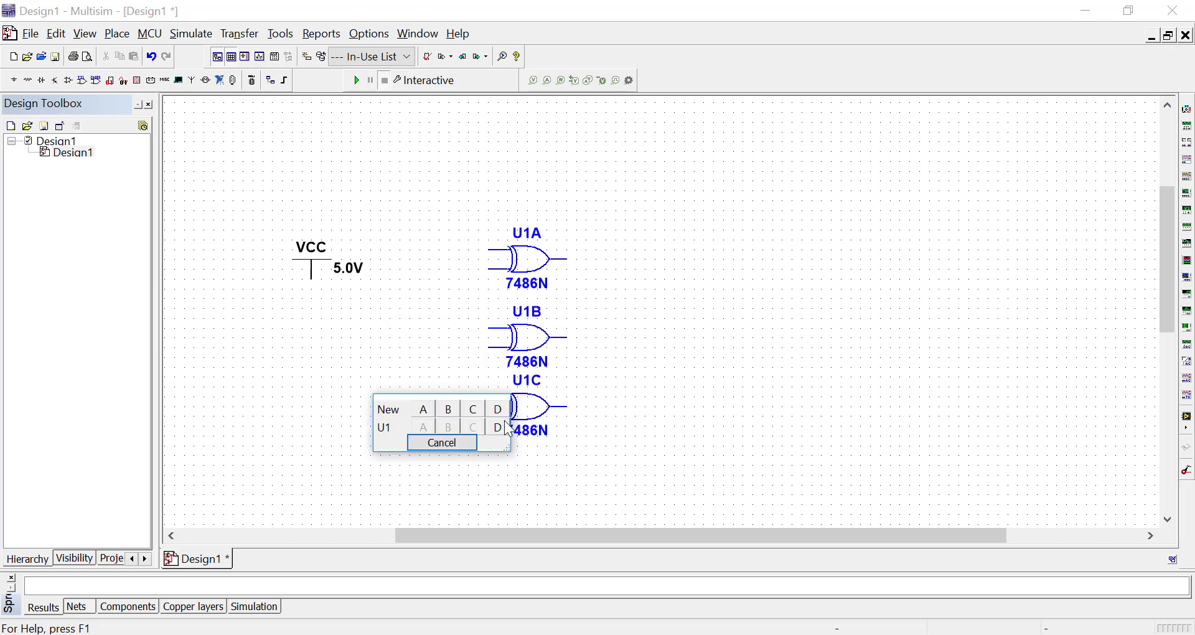
pyautogui.click(496, 424)
pyautogui.click(496, 483)
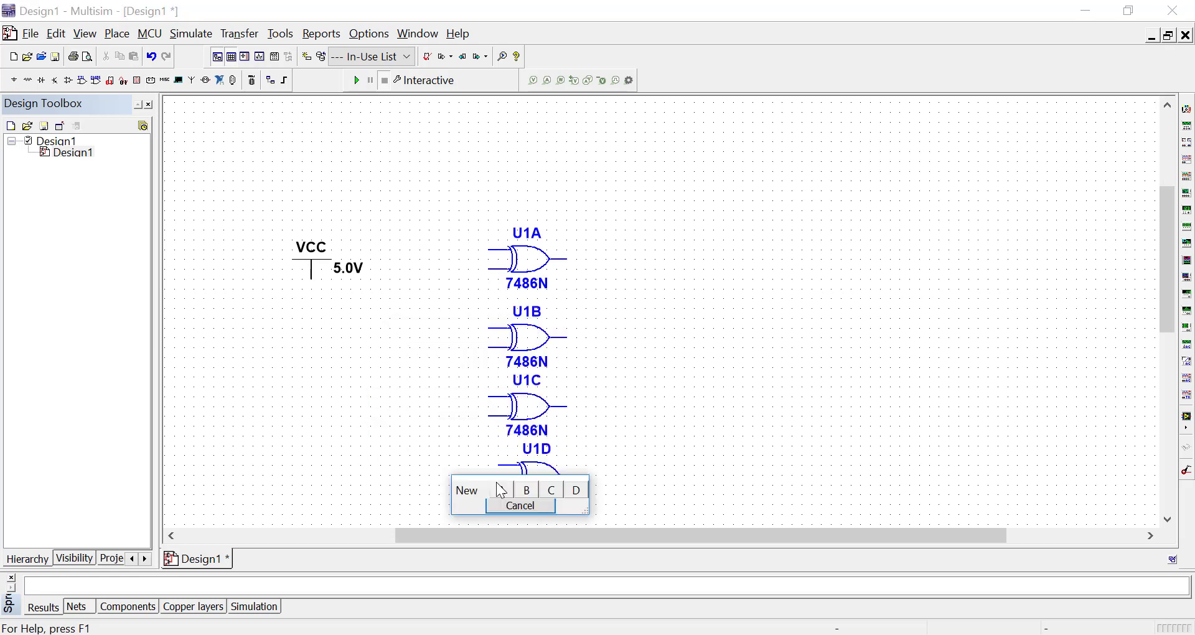
pyautogui.click(548, 506)
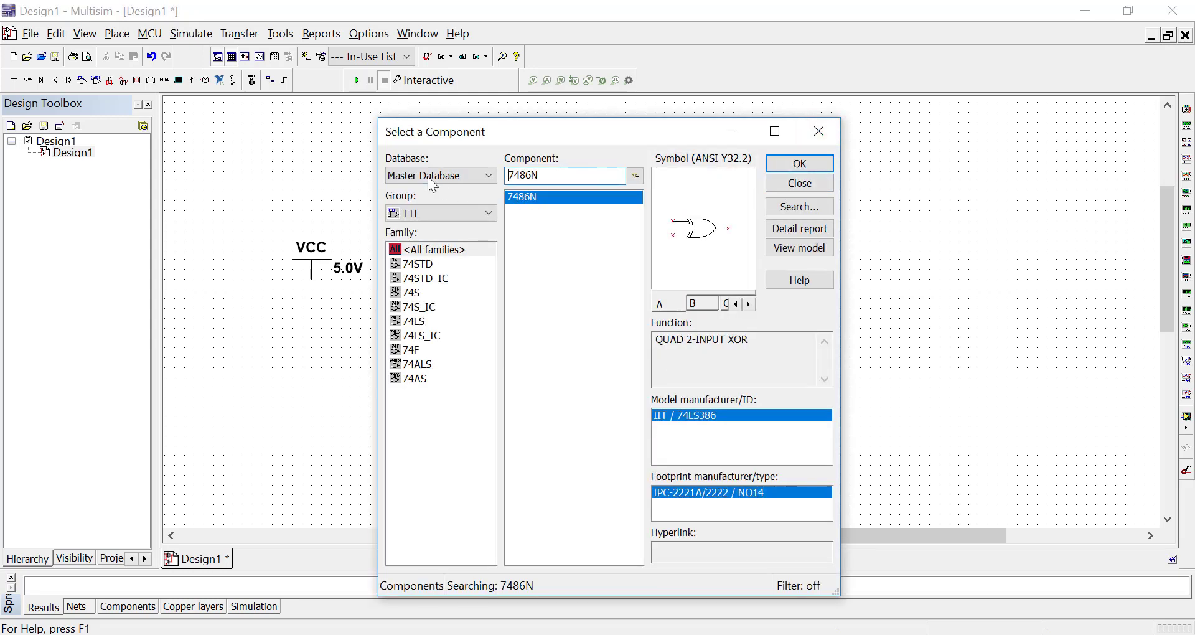
# Place a PROBE_BLUE from the Indicators group's PROBE family above and to the right of the XOR gates
pyautogui.click(443, 211)
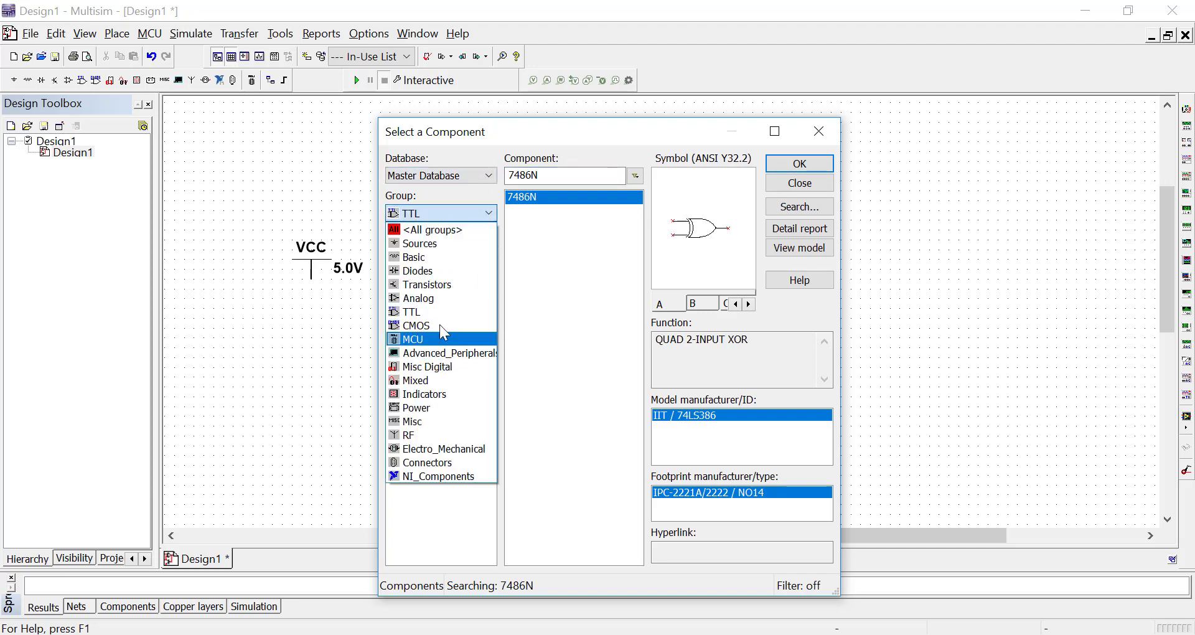
pyautogui.click(439, 393)
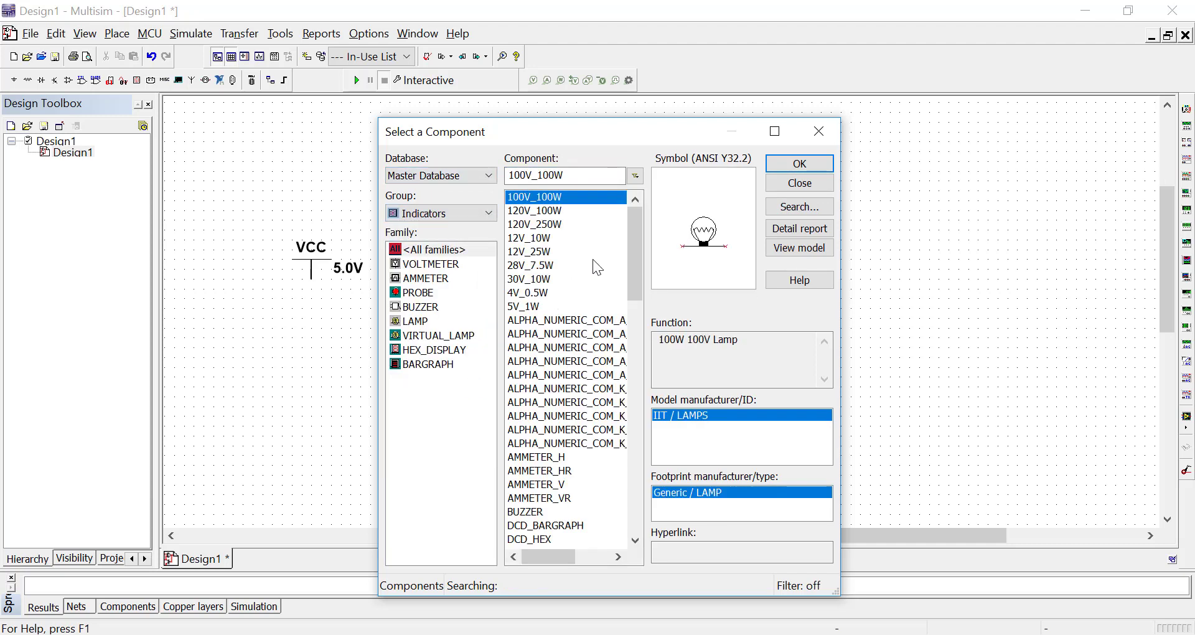
pyautogui.click(421, 292)
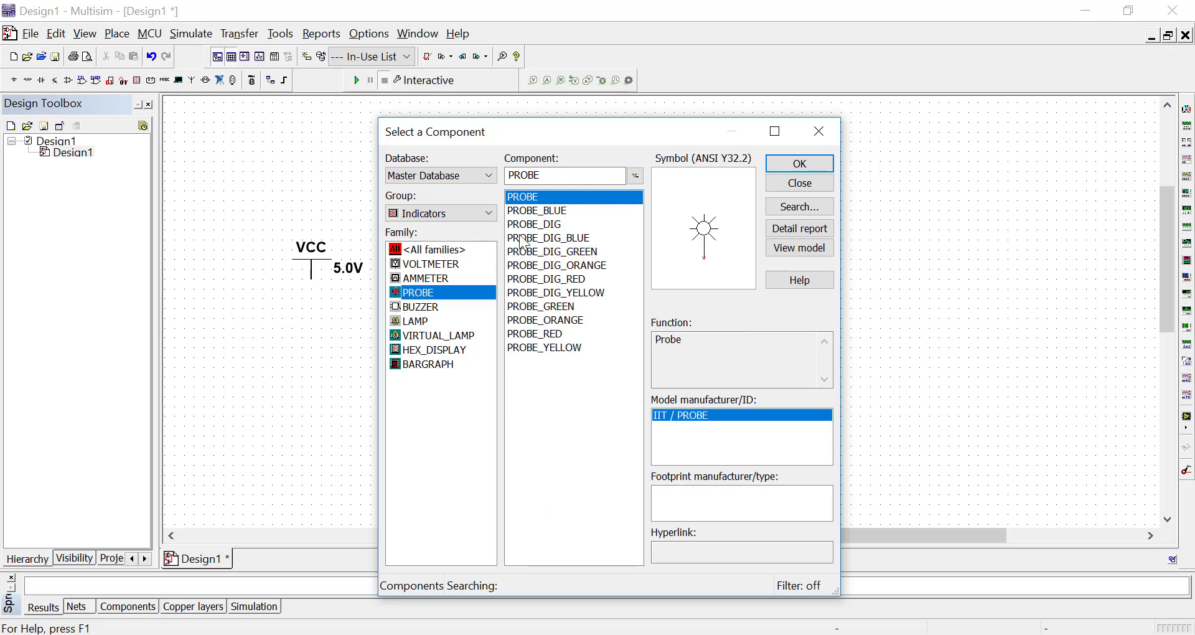
pyautogui.click(555, 211)
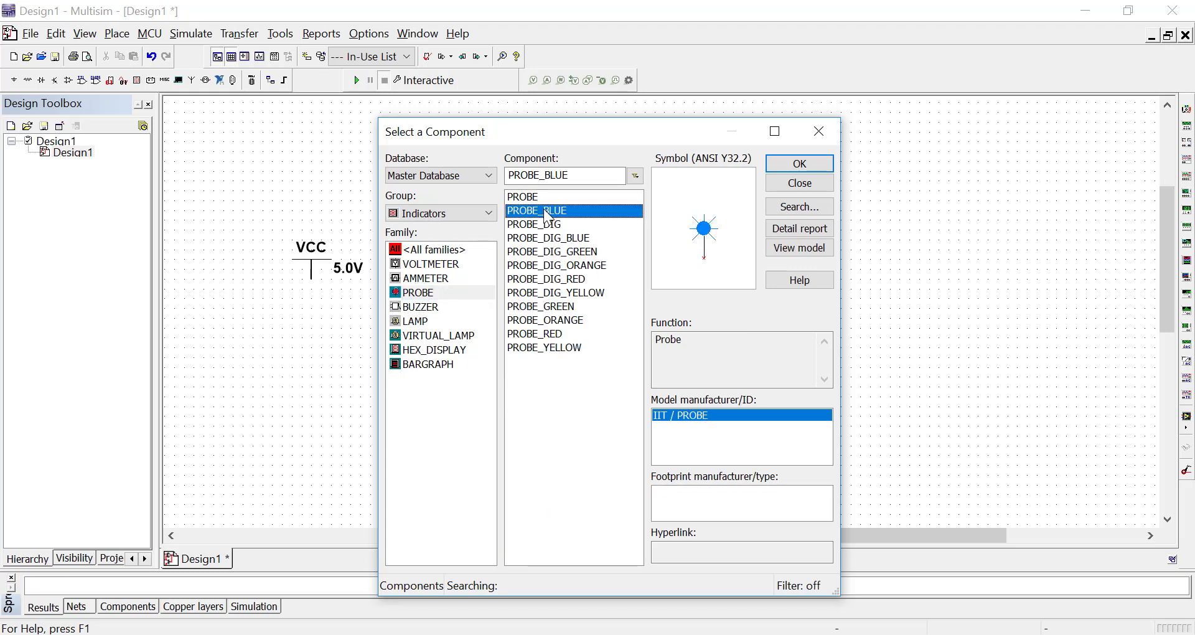
pyautogui.click(800, 163)
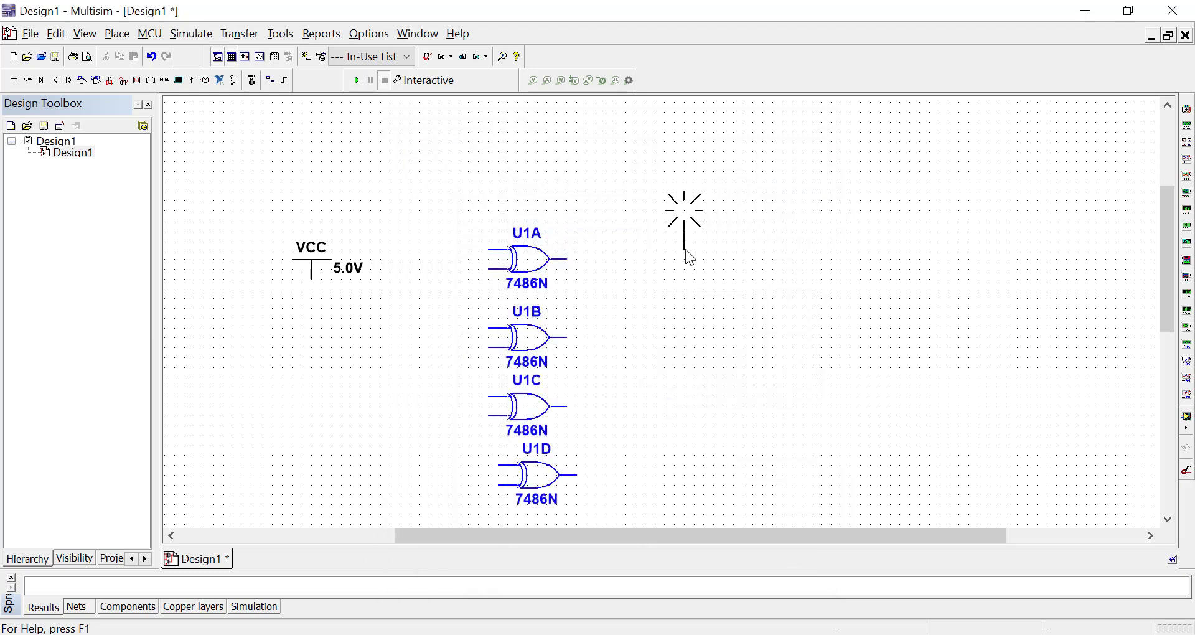
pyautogui.press('Escape')
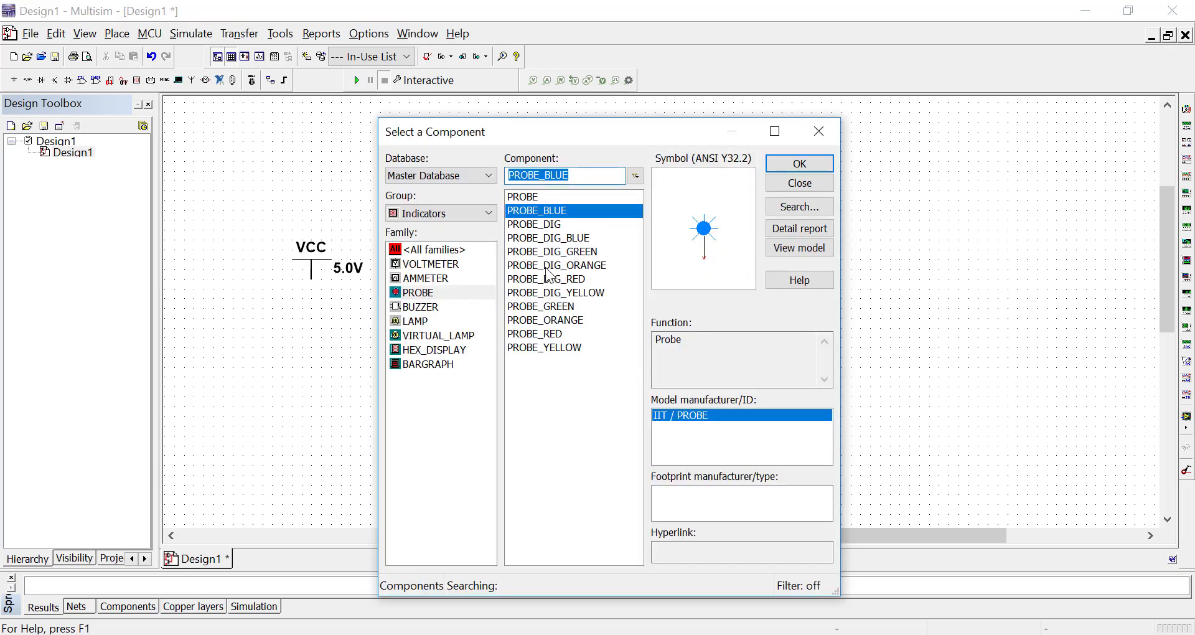
# Place a PROBE_GREEN and a PROBE_ORANGE in a row to the right of the blue probe
pyautogui.click(542, 306)
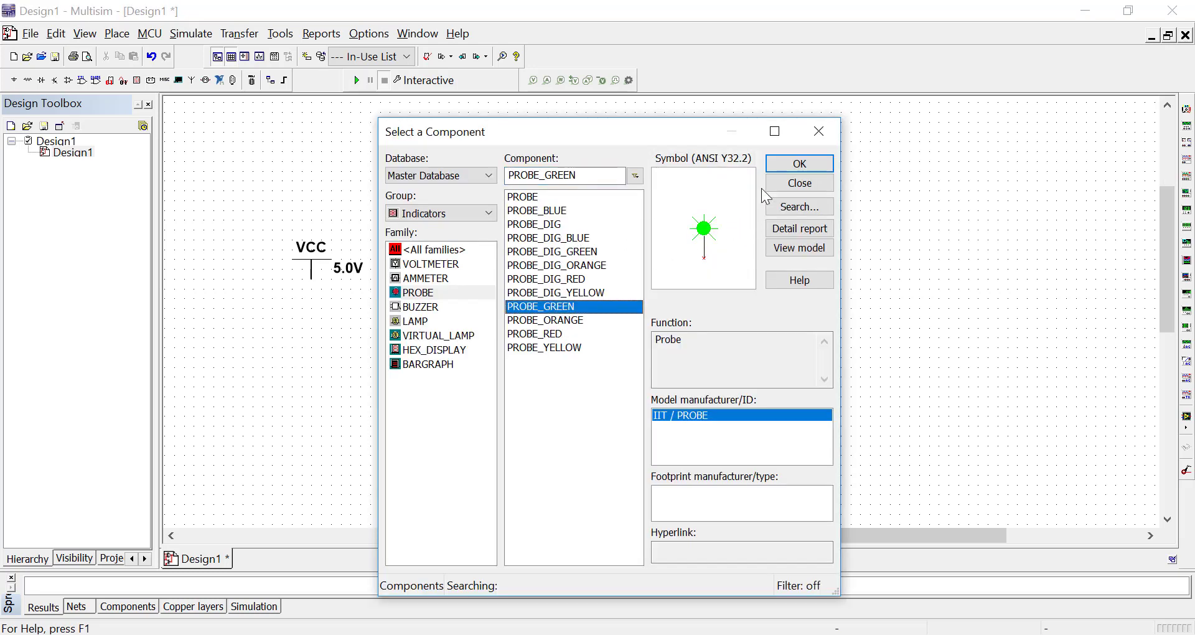
pyautogui.click(797, 164)
pyautogui.press('Escape')
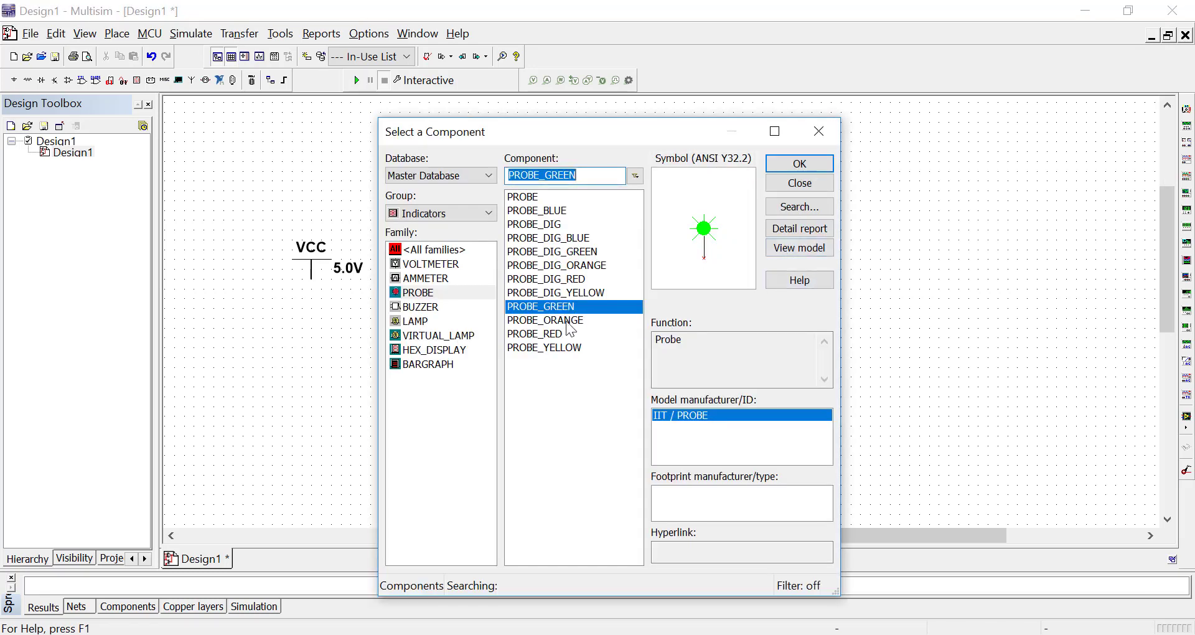
pyautogui.click(545, 320)
pyautogui.click(800, 163)
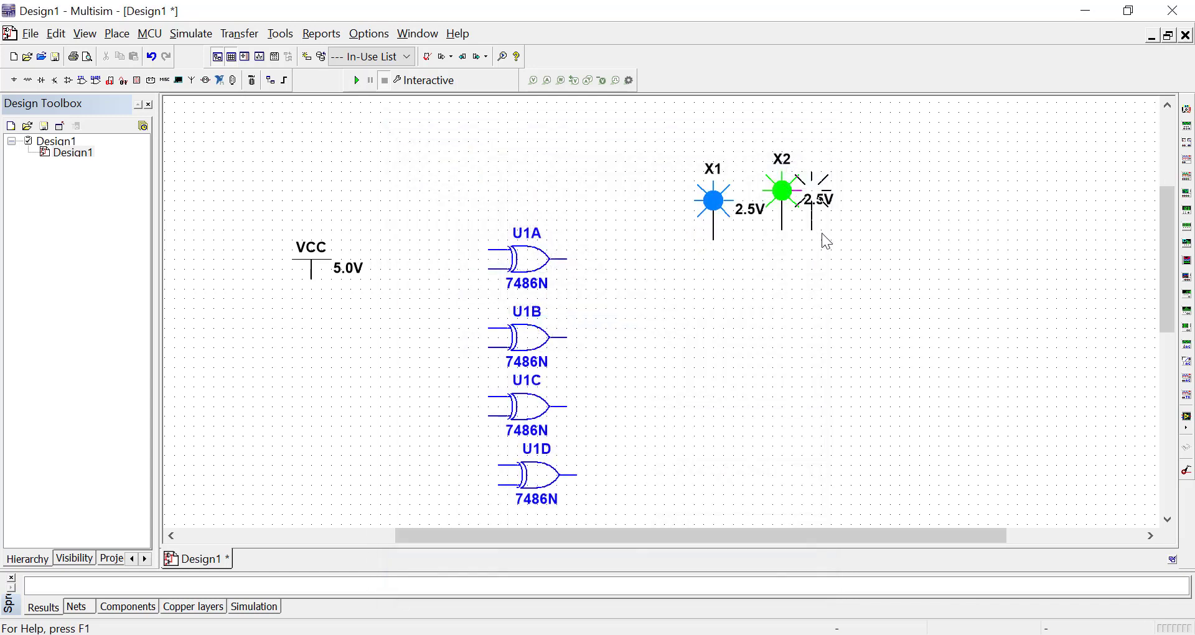
pyautogui.click(853, 232)
# Place a PROBE_RED to the right of the orange probe
pyautogui.click(607, 332)
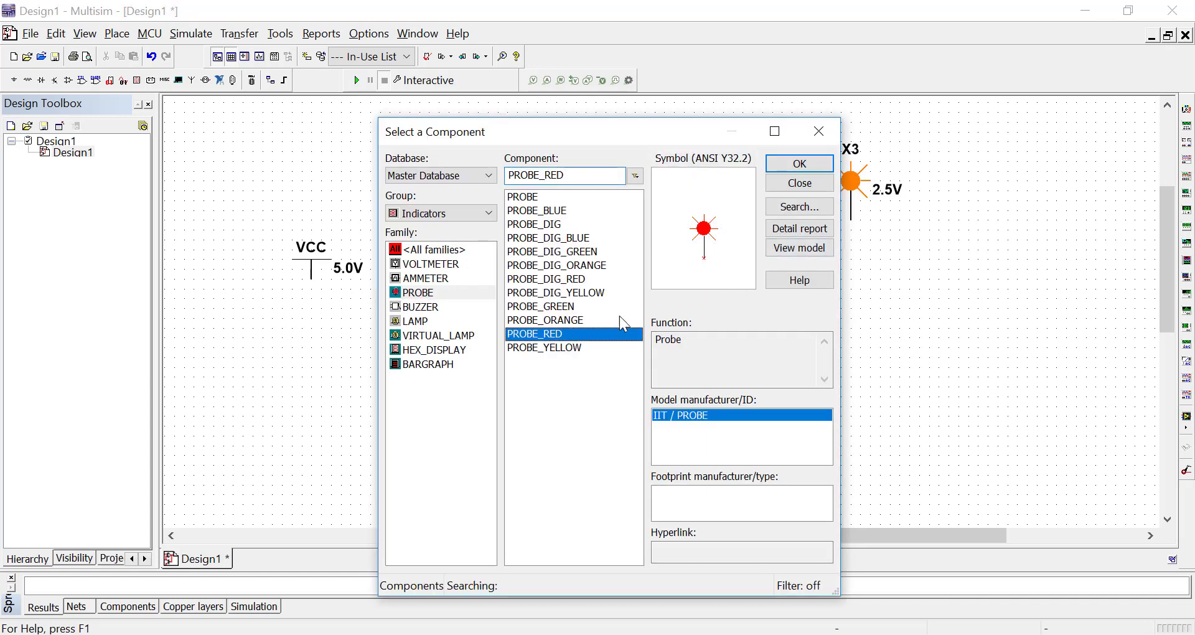
pyautogui.click(817, 165)
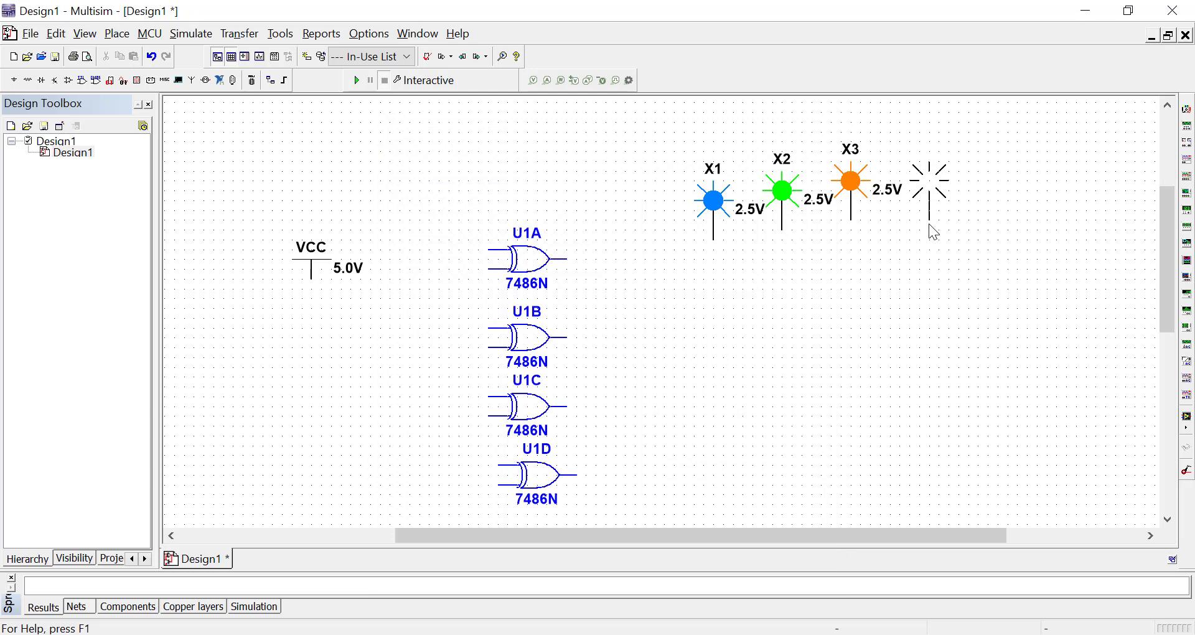
pyautogui.click(928, 226)
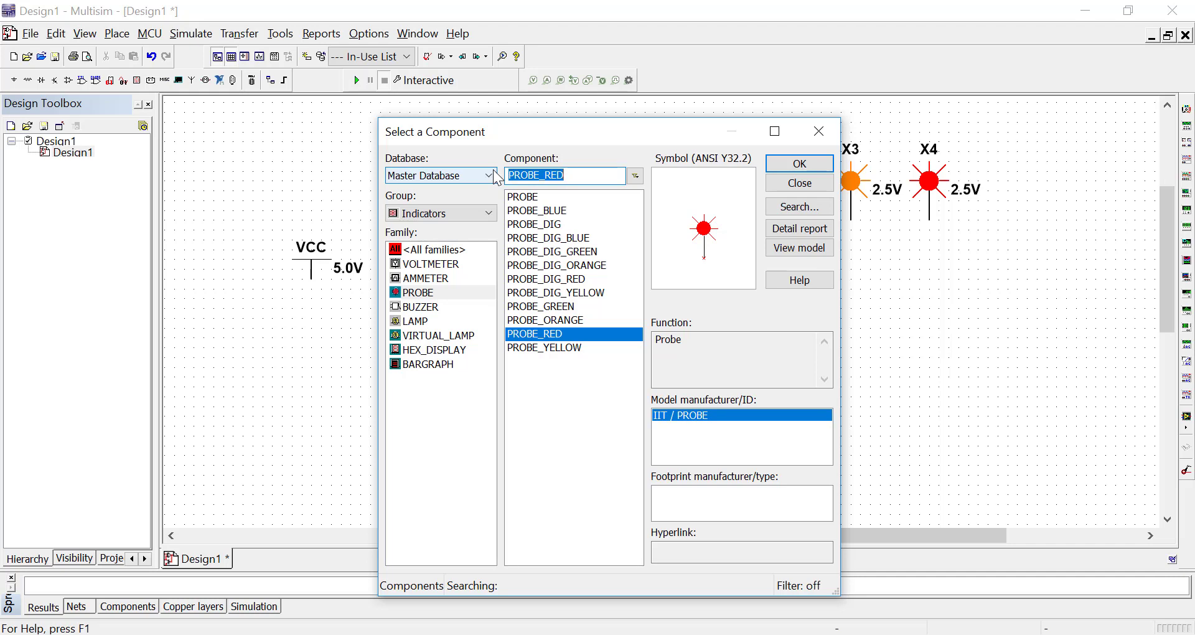
# Move the component selection dialog clear of the VCC source and XOR gates, and close it
pyautogui.moveTo(565, 129); pyautogui.dragTo(839, 114)
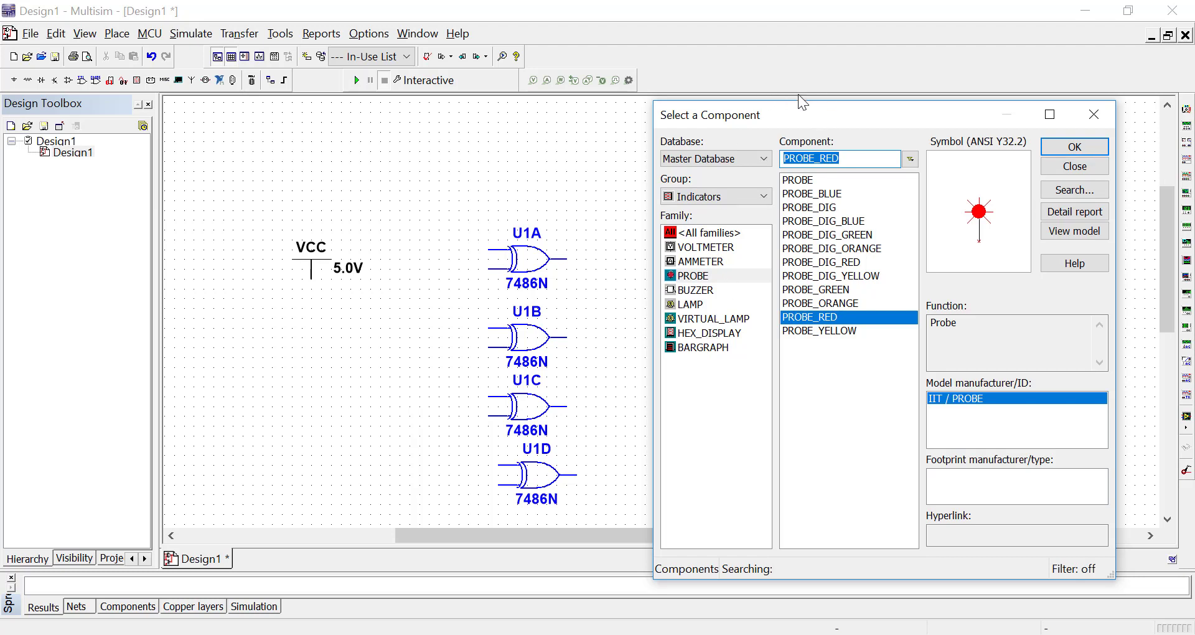
pyautogui.moveTo(816, 112); pyautogui.dragTo(733, 65)
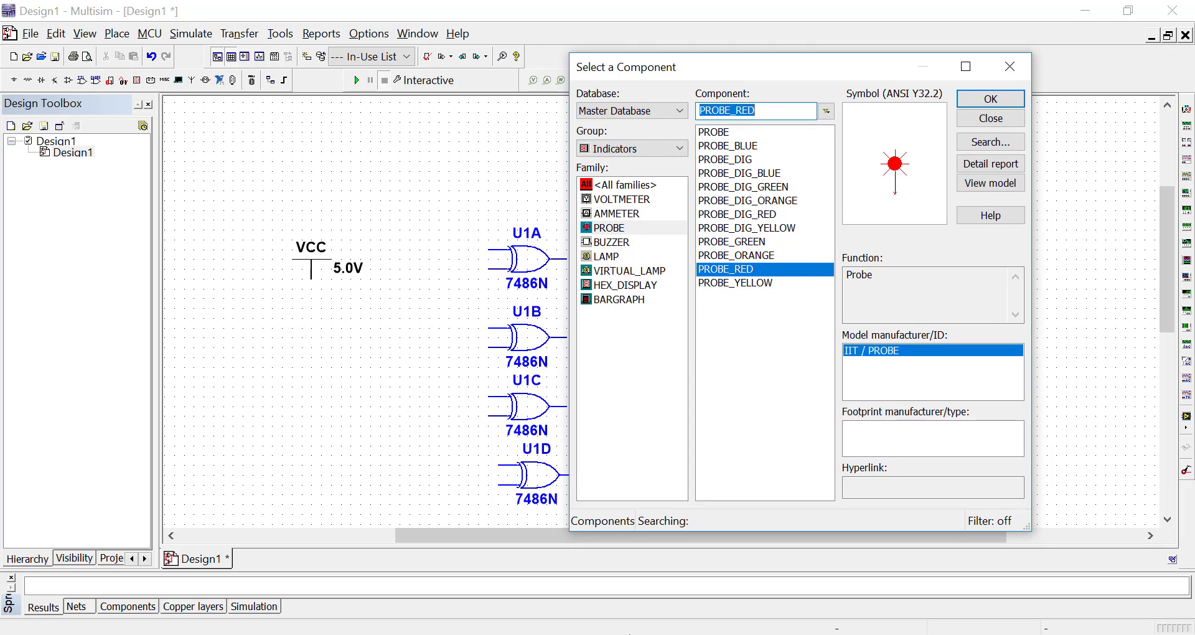
pyautogui.click(471, 634)
pyautogui.click(1166, 599)
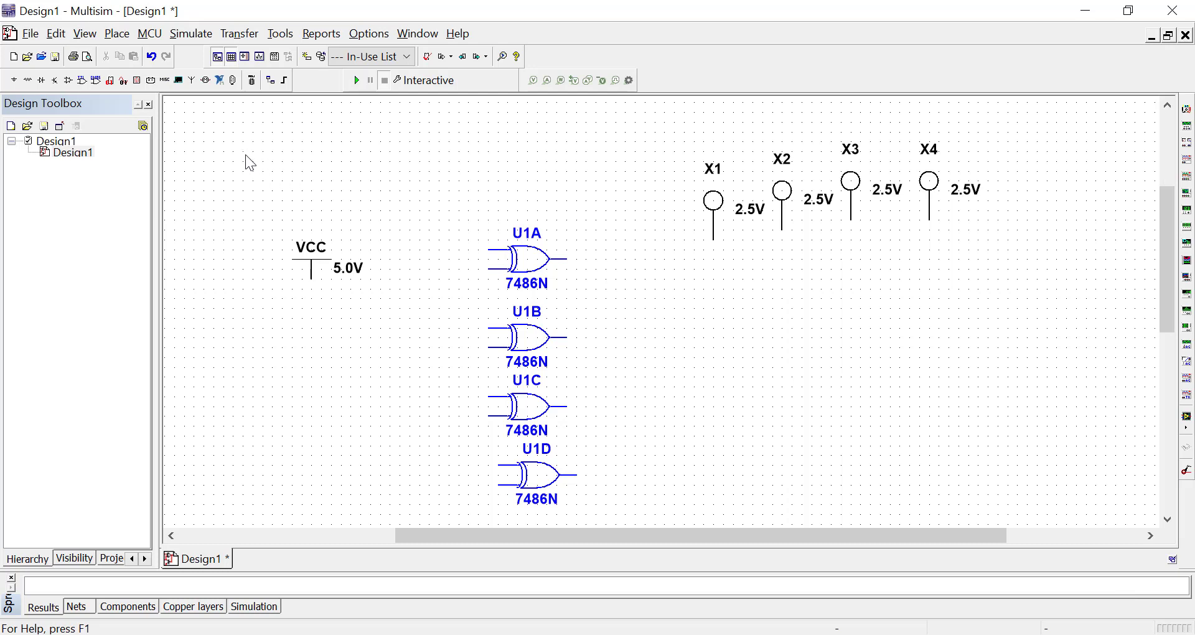
# Place a DIPSW1 switch from the Basic group's SWITCH family between the VCC source and XOR gate U1A
pyautogui.click(14, 79)
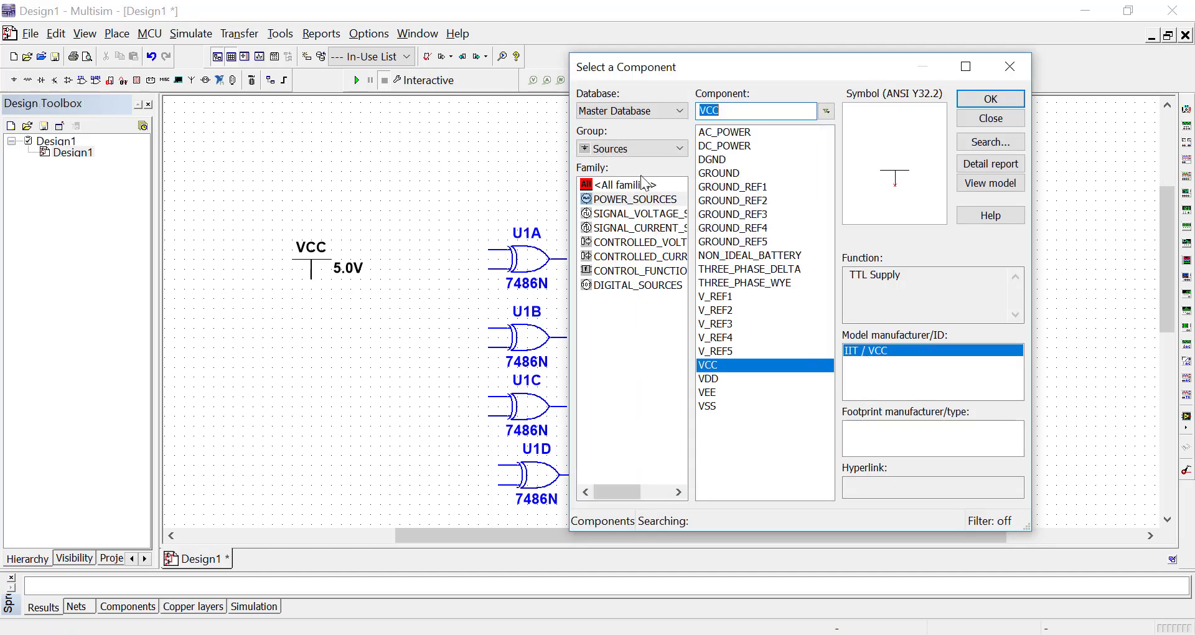
pyautogui.click(641, 152)
pyautogui.click(625, 195)
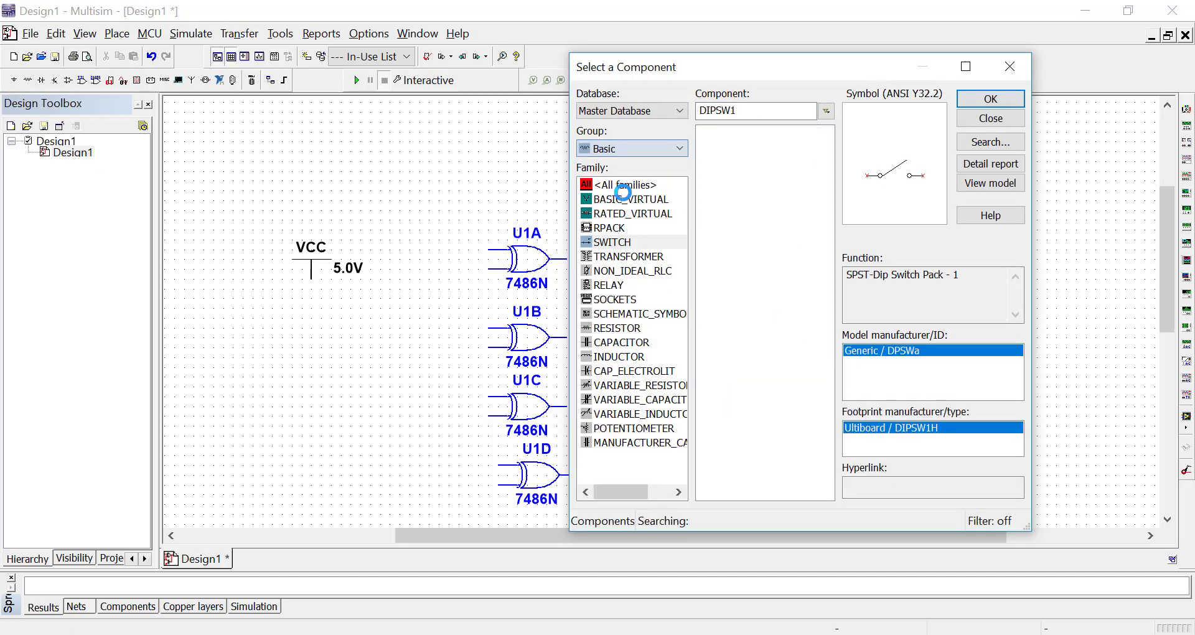
pyautogui.click(628, 249)
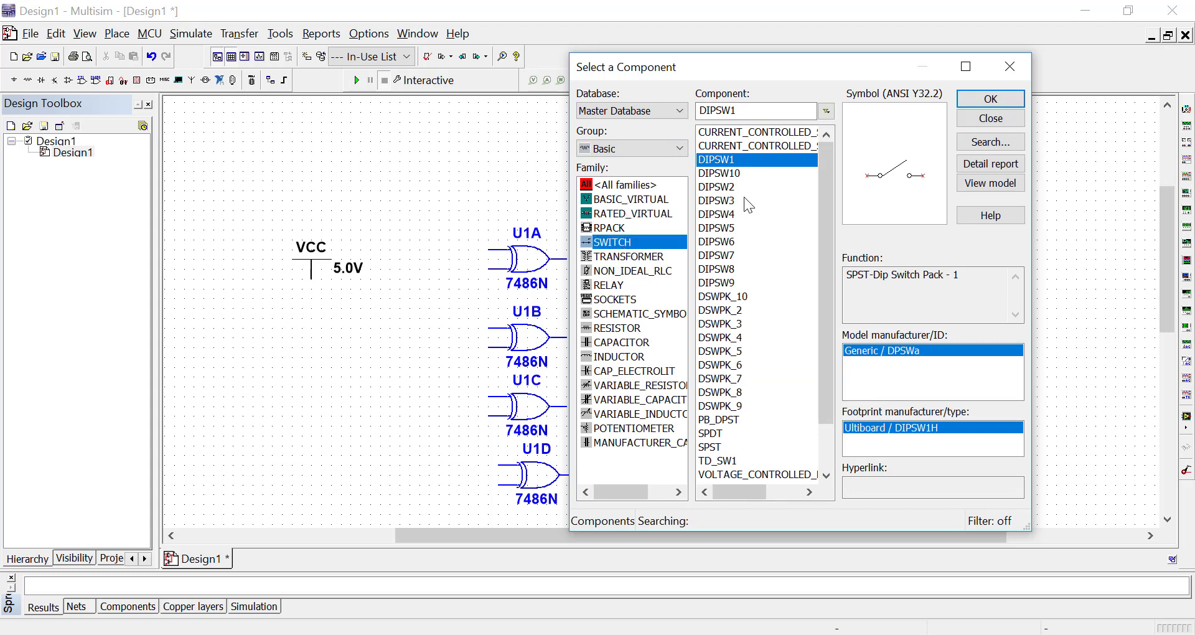
pyautogui.click(733, 174)
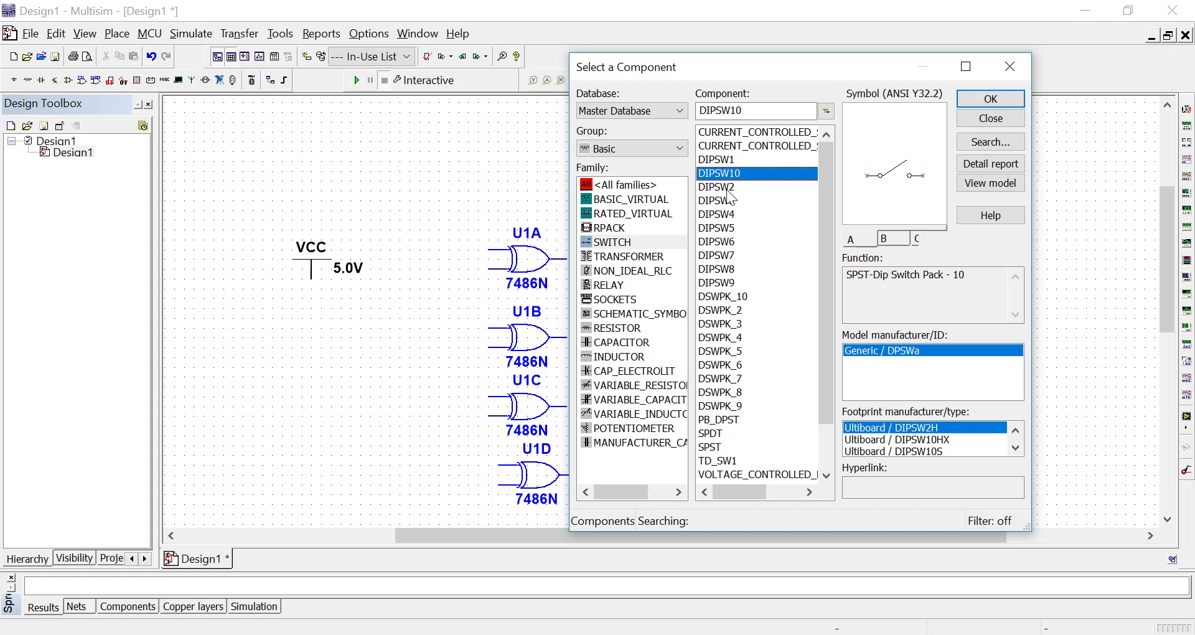
pyautogui.click(728, 187)
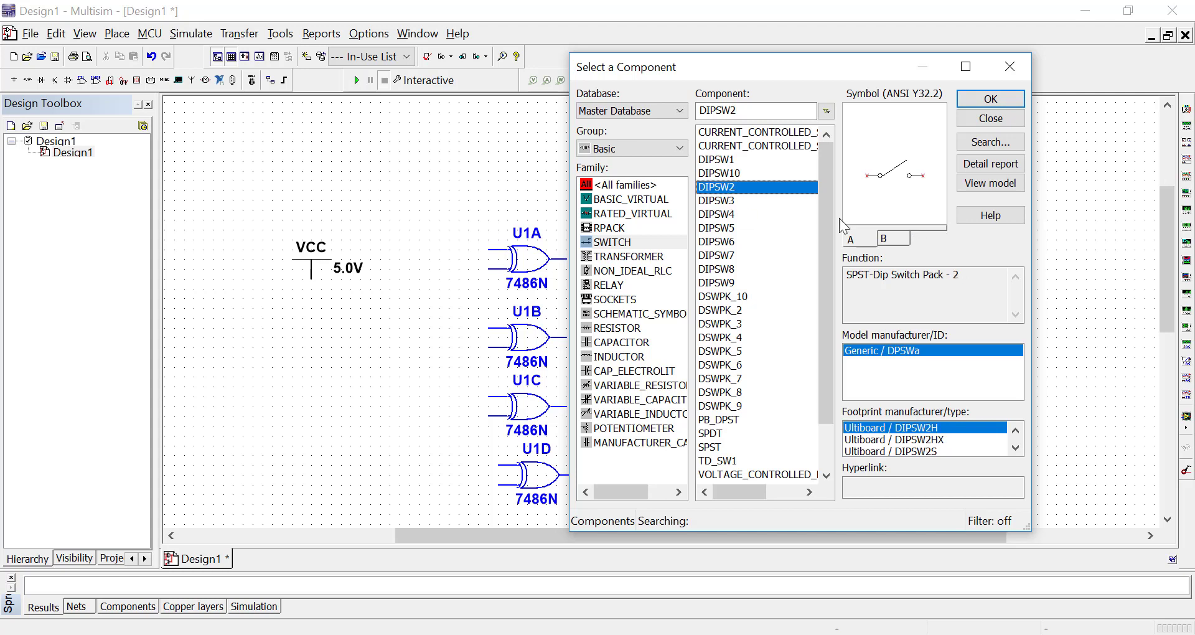
pyautogui.click(735, 202)
pyautogui.click(725, 161)
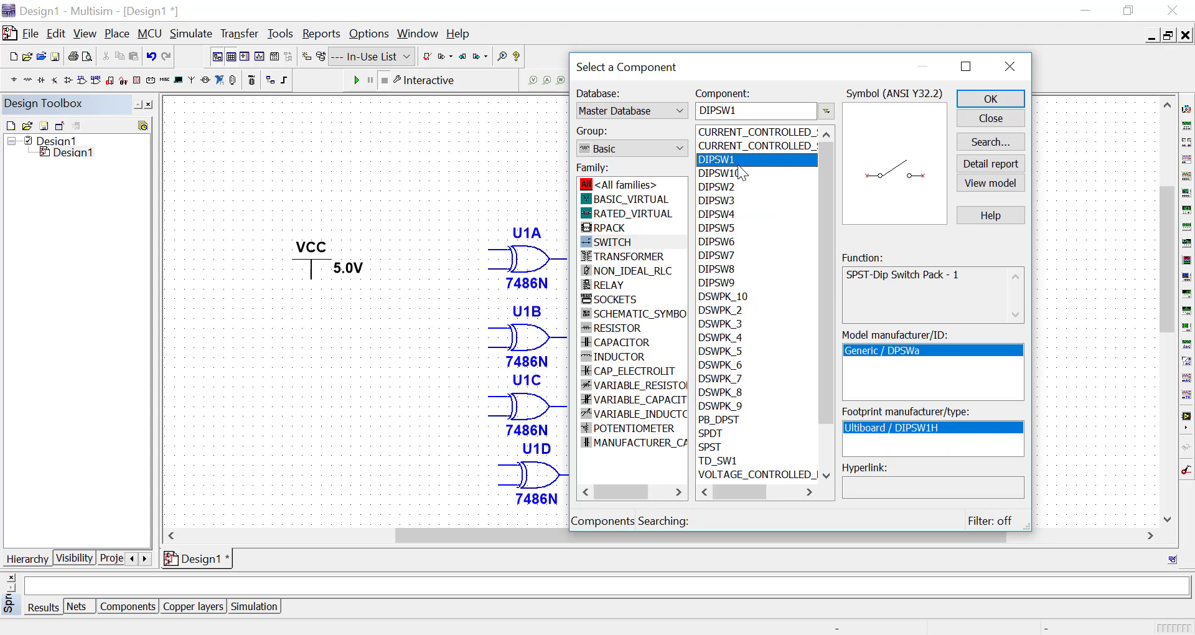
pyautogui.click(994, 101)
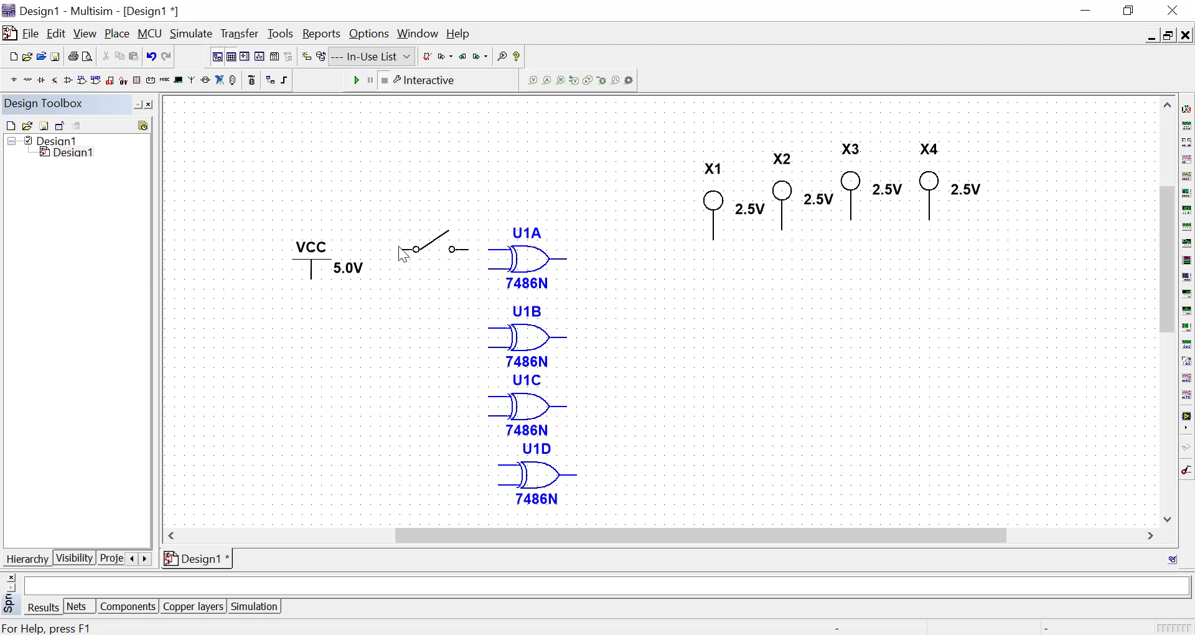
pyautogui.click(399, 255)
# Place three more DIPSW1 switches in front of XOR gates U1B, U1C and U1D, and close the component selection dialog
pyautogui.click(991, 100)
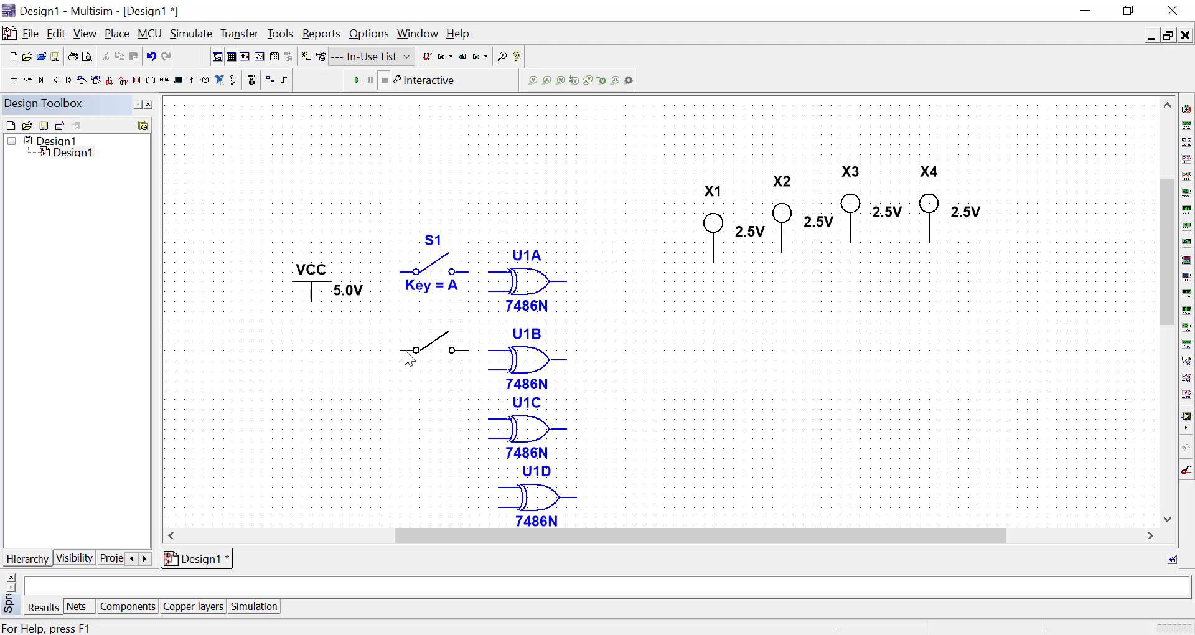
pyautogui.click(413, 353)
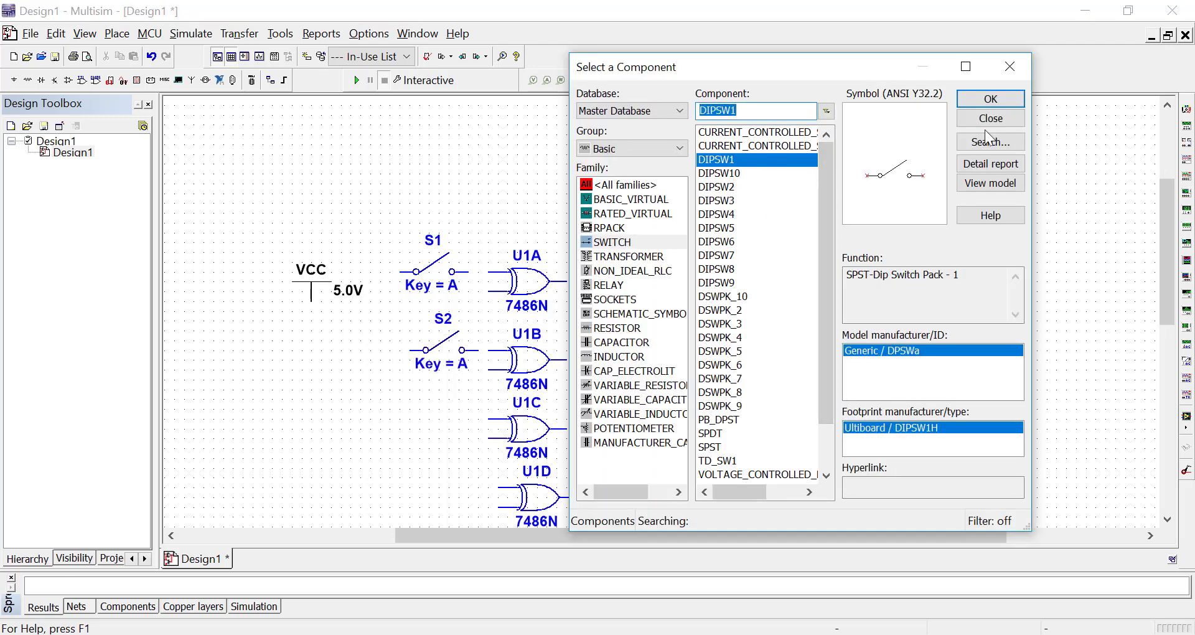
pyautogui.click(991, 100)
pyautogui.click(405, 418)
pyautogui.click(990, 100)
pyautogui.scroll(-5, 417, 446)
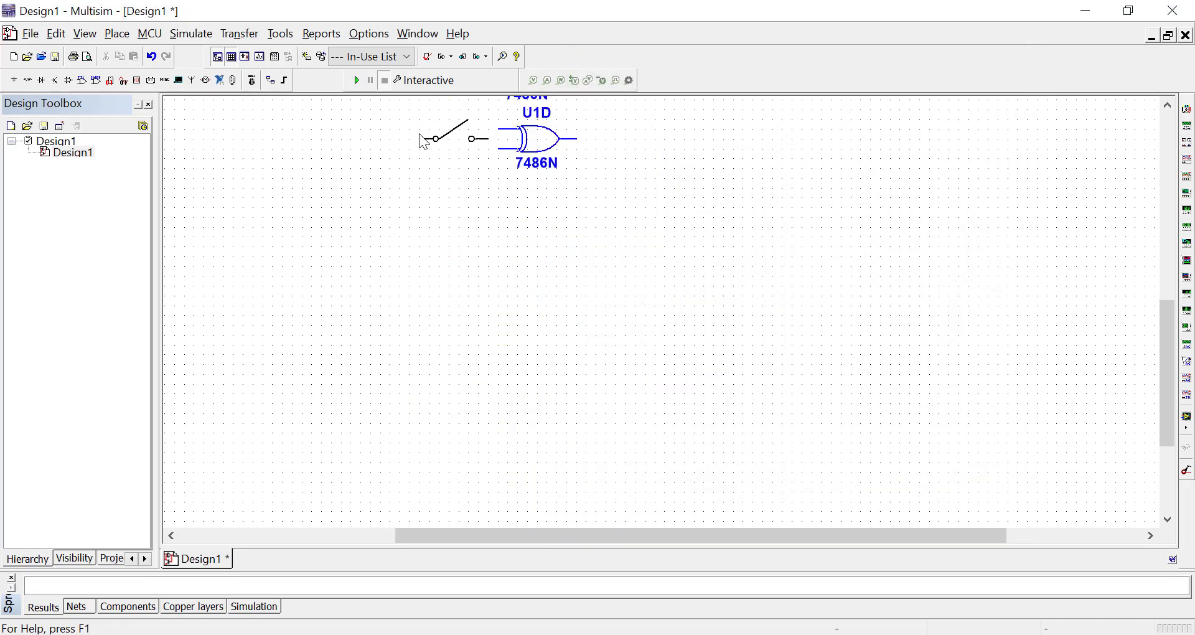
pyautogui.click(418, 128)
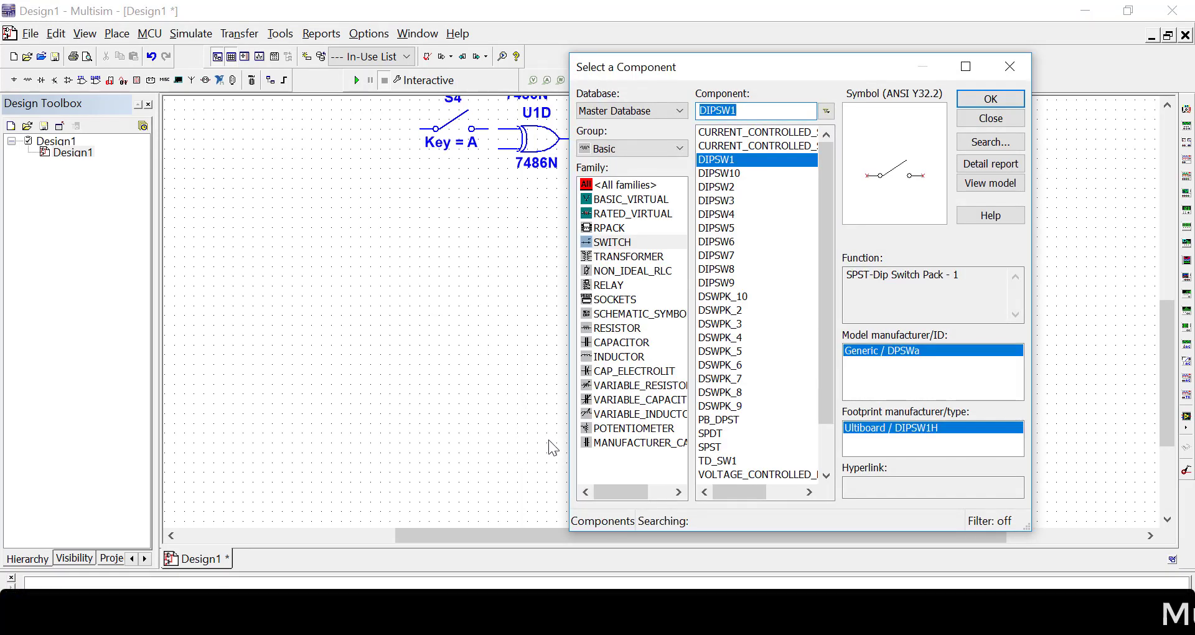
pyautogui.scroll(1, 548, 446)
pyautogui.press('Escape')
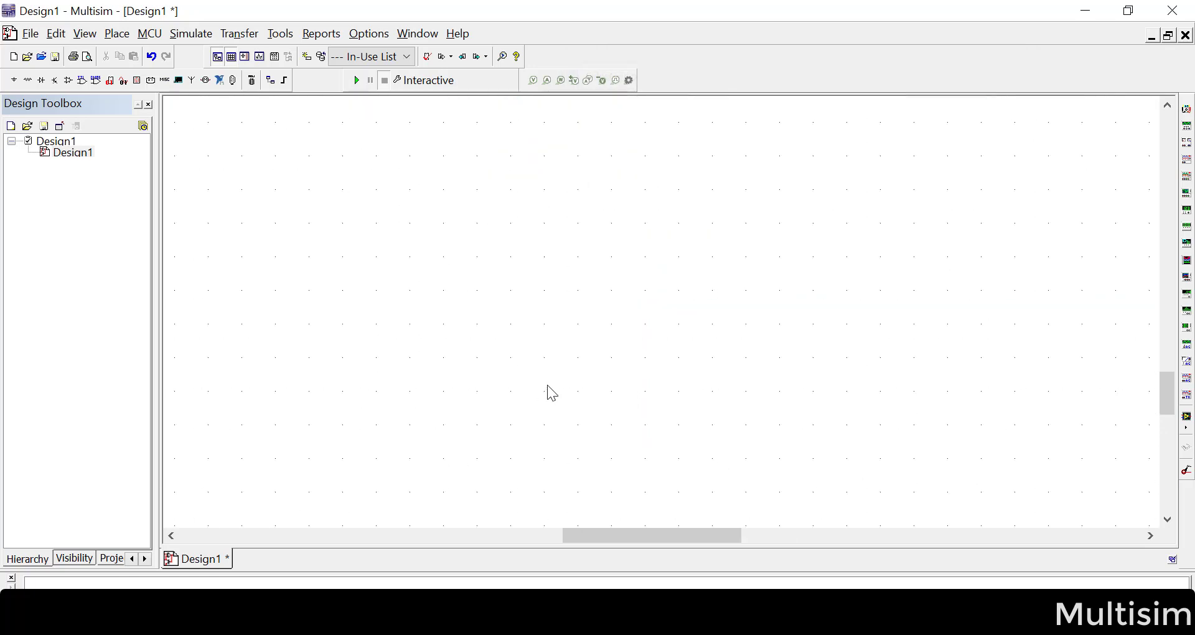
# Rotate the VCC source 180 degrees and move it below and to the left of switch S4
pyautogui.scroll(-1, 549, 392)
pyautogui.moveTo(1168, 369); pyautogui.dragTo(1169, 267)
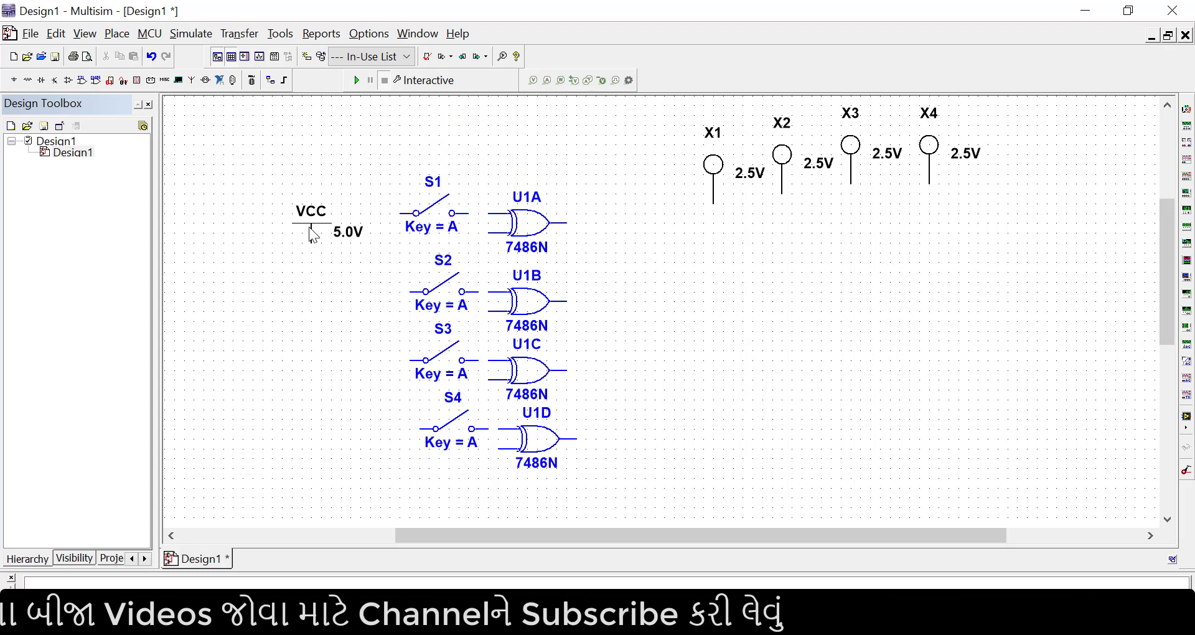
pyautogui.scroll(-1, 312, 336)
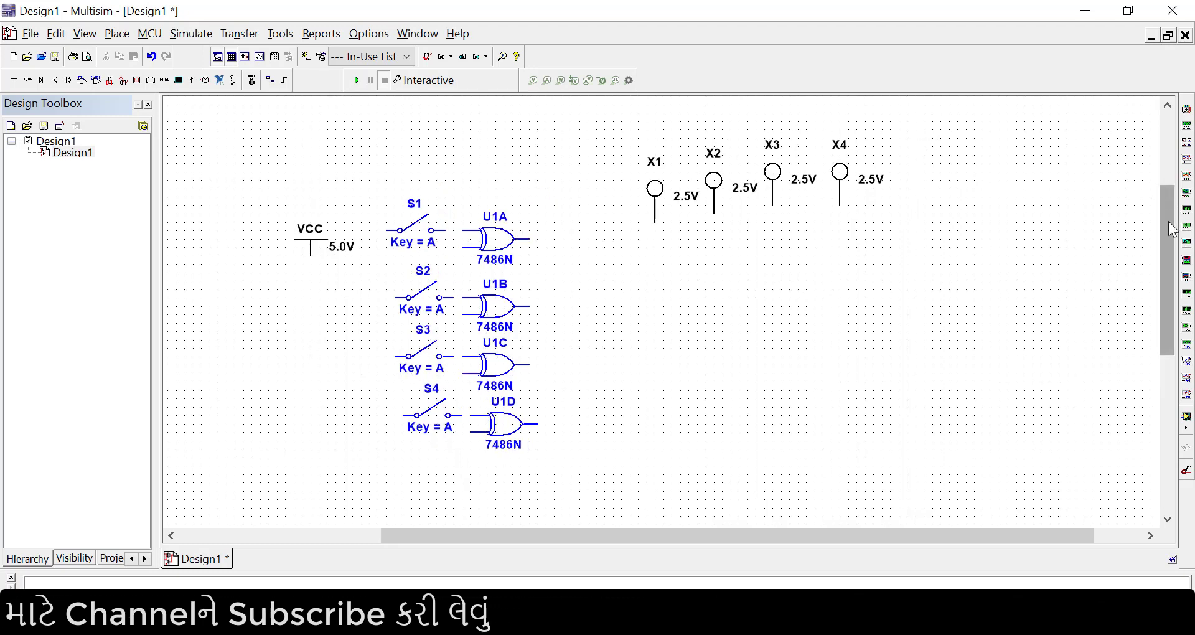
pyautogui.moveTo(1162, 218); pyautogui.dragTo(1162, 226)
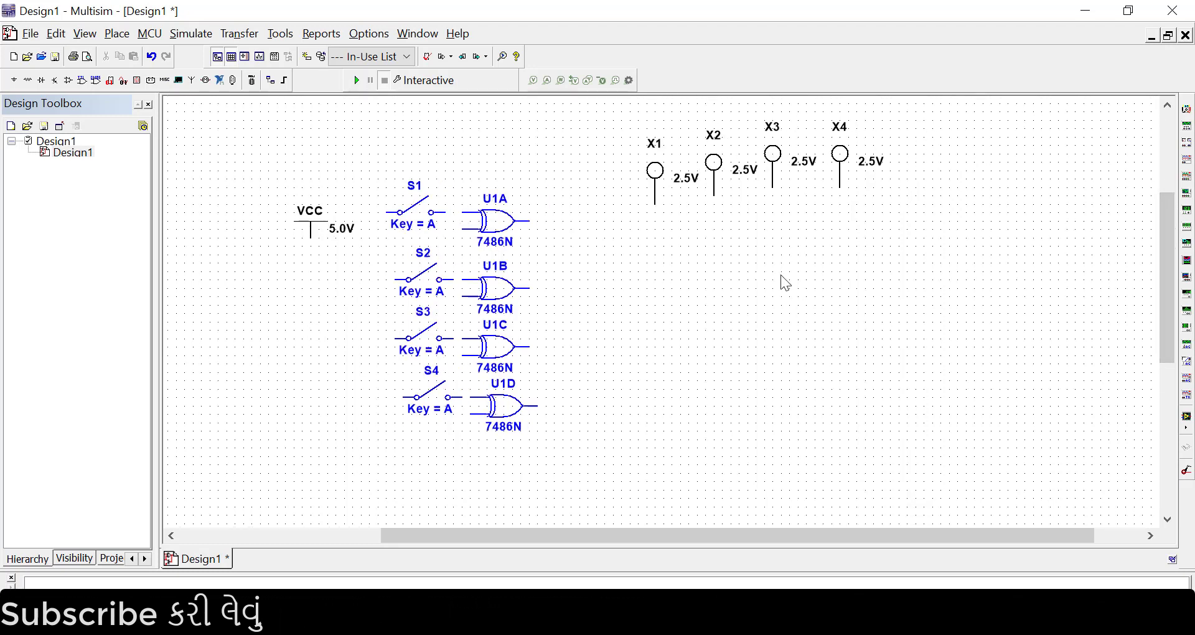
pyautogui.click(311, 232)
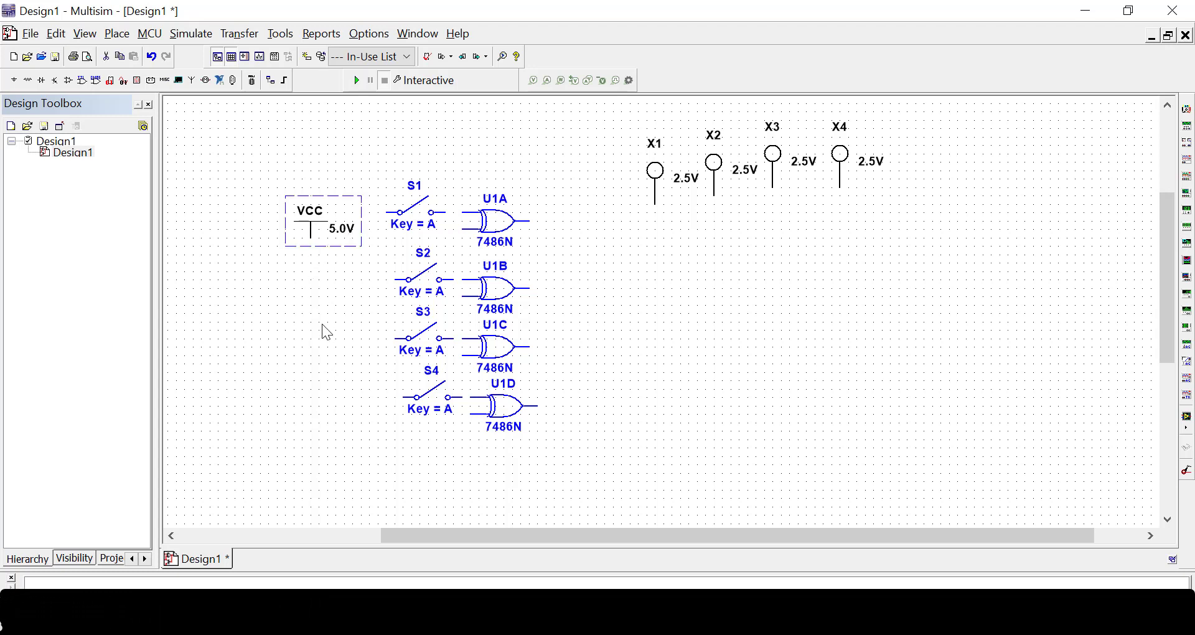
pyautogui.hotkey('ctrl', 'r')
pyautogui.hotkey('ctrl', 'r')
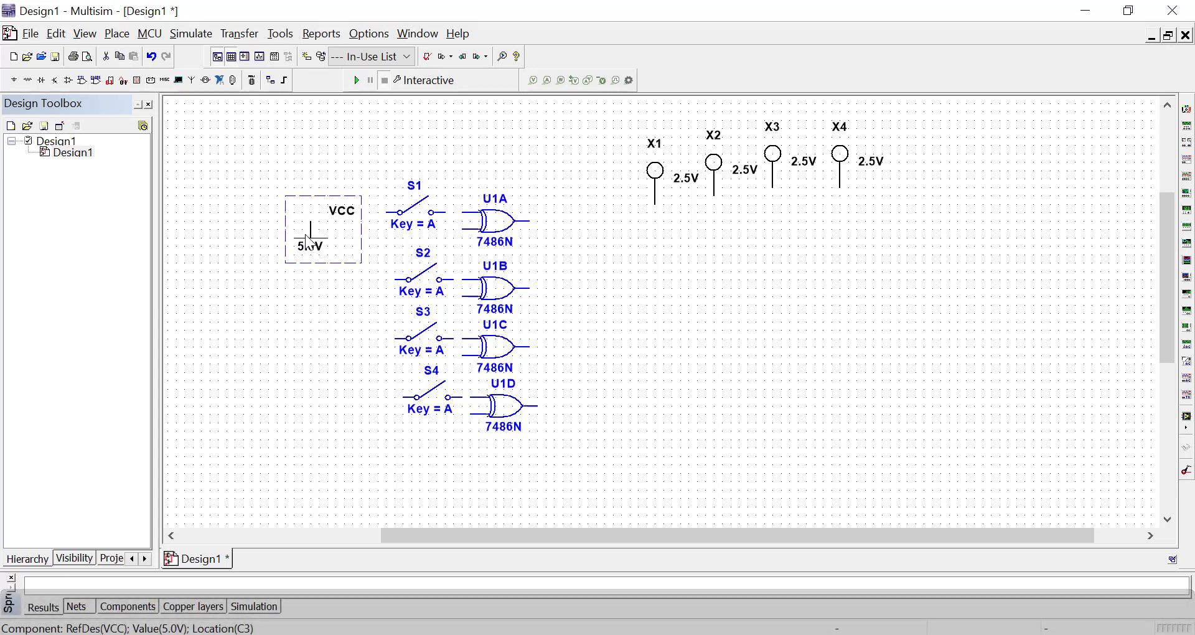
pyautogui.click(311, 235)
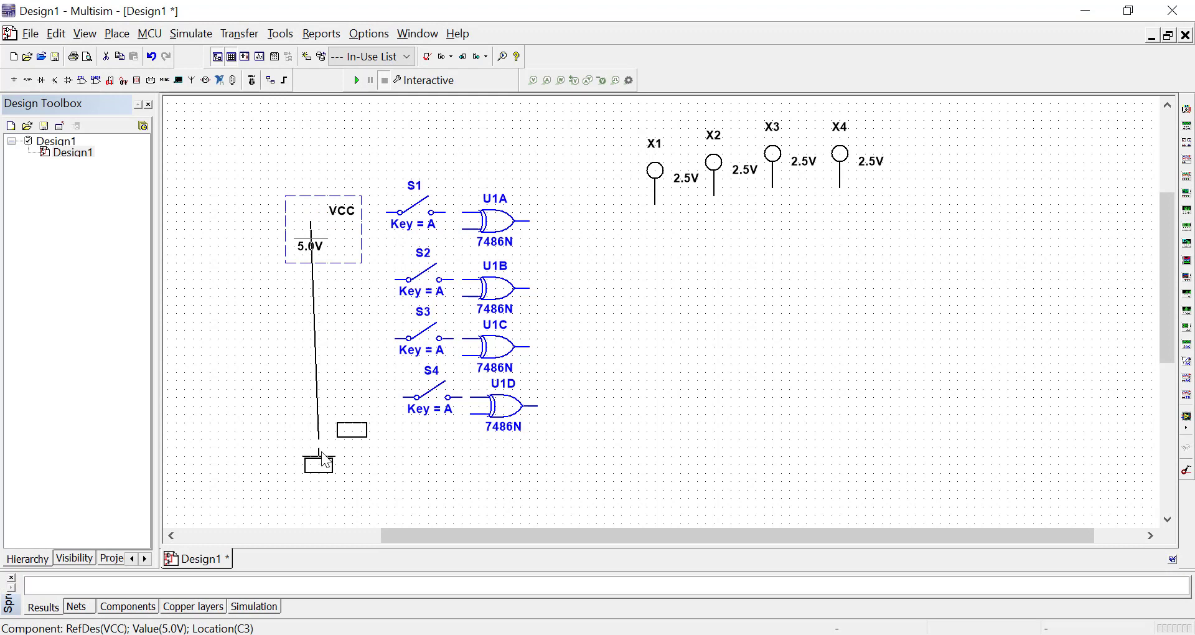
pyautogui.moveTo(325, 461); pyautogui.dragTo(325, 461)
pyautogui.click(495, 482)
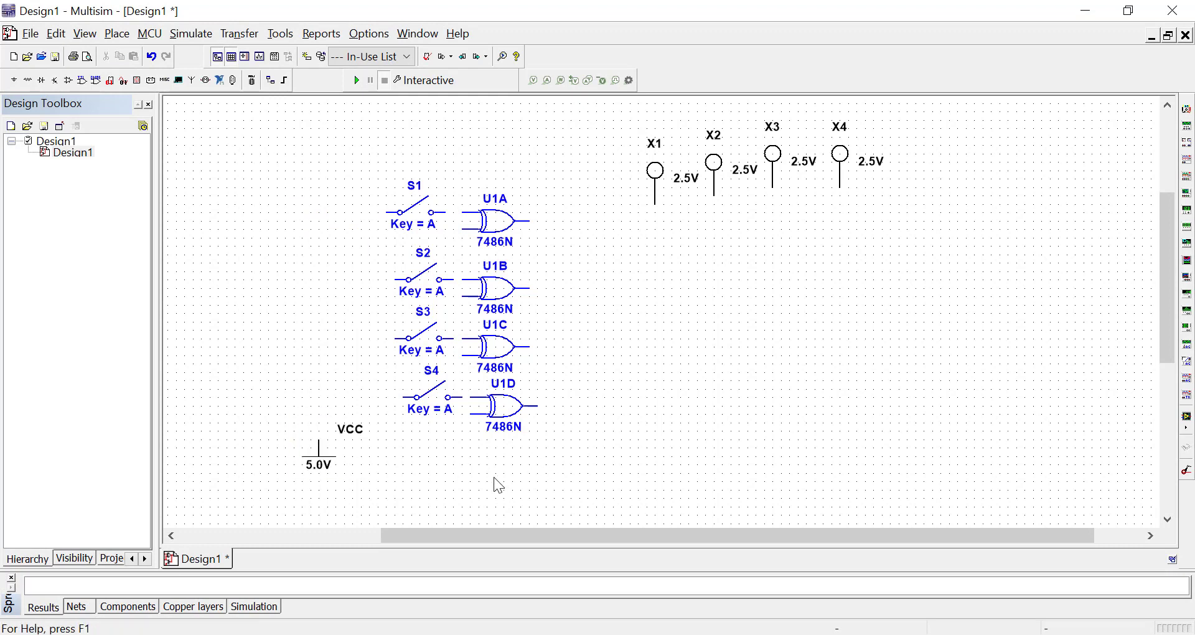
# Wire the left terminals of switches S1, S2, S3 and S4 to the VCC source through one shared vertical line
pyautogui.click(385, 212)
pyautogui.click(319, 437)
pyautogui.click(392, 278)
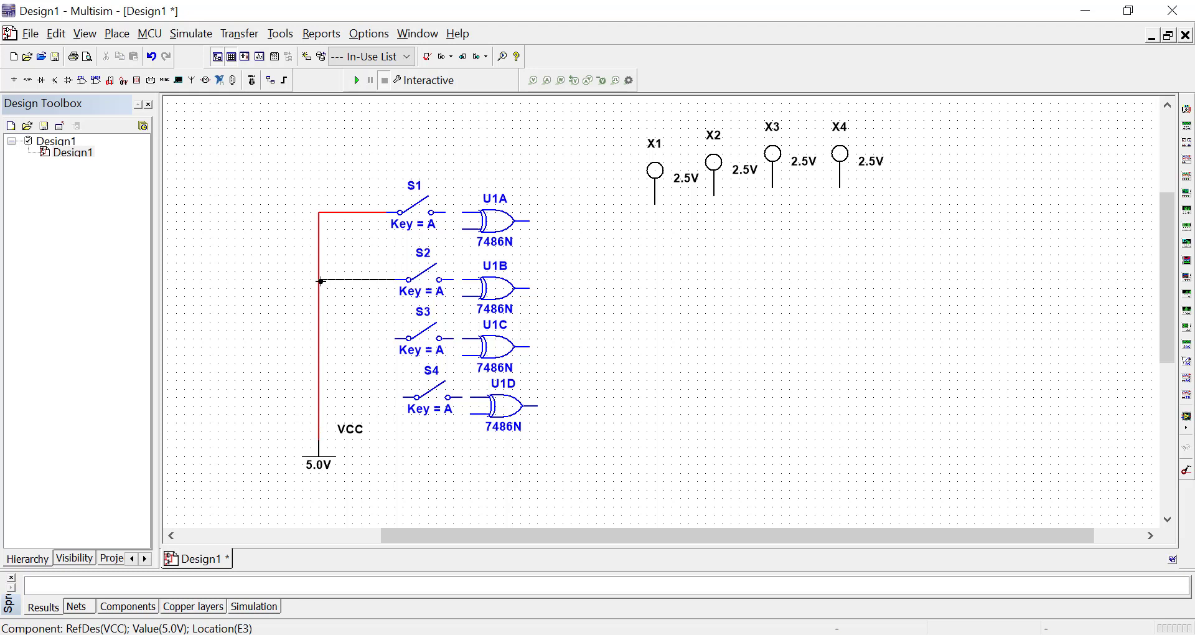
pyautogui.click(319, 278)
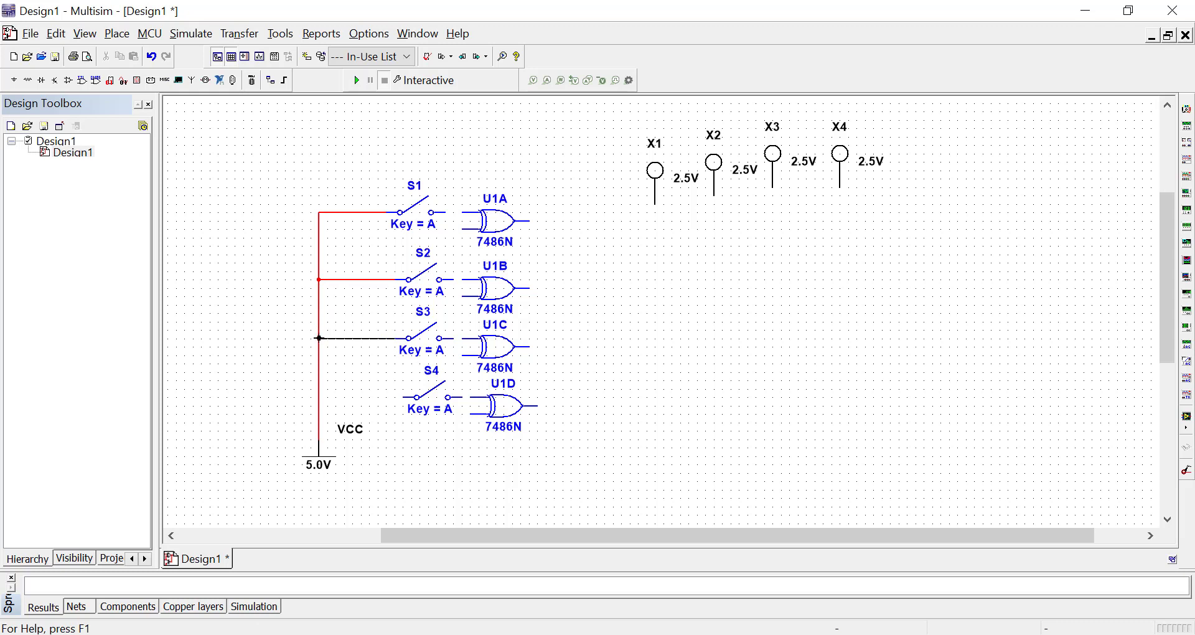
pyautogui.click(319, 338)
pyautogui.click(319, 398)
# Move the four XOR gates farther right of the switches and align them in one vertical column
pyautogui.click(520, 231)
pyautogui.moveTo(489, 239); pyautogui.dragTo(564, 240)
pyautogui.moveTo(488, 307); pyautogui.dragTo(564, 307)
pyautogui.click(560, 373)
pyautogui.moveTo(498, 361); pyautogui.dragTo(567, 359)
pyautogui.click(673, 377)
pyautogui.moveTo(504, 414); pyautogui.dragTo(588, 416)
pyautogui.click(704, 368)
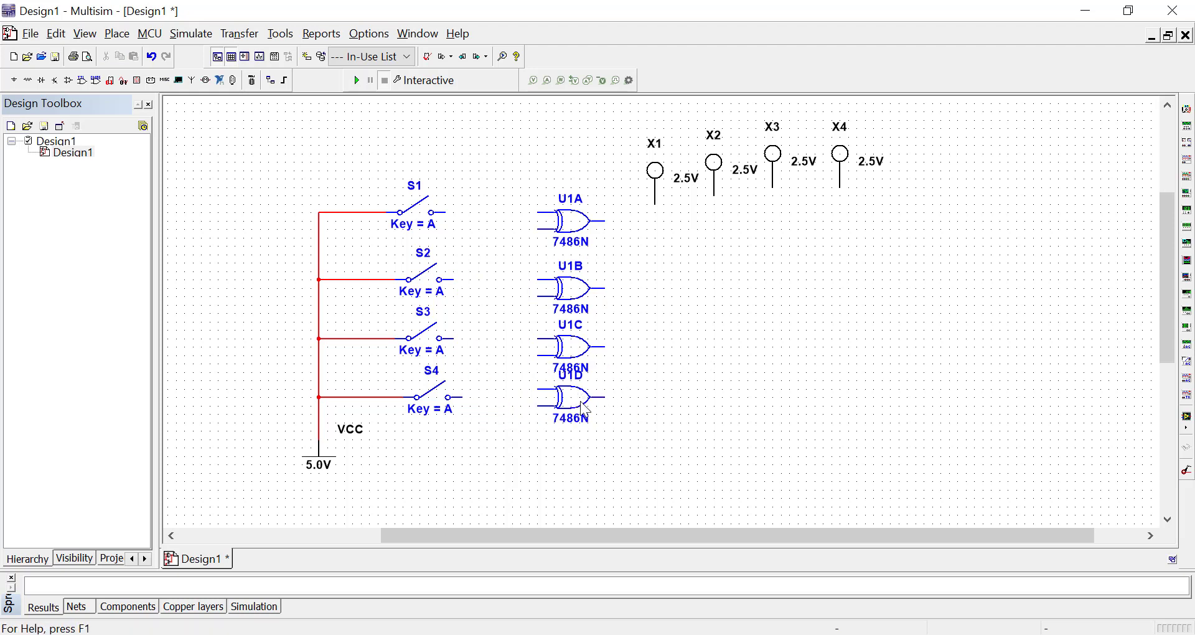
# Wire S1 to U1A's upper input, S2 to U1A's lower and U1B's upper inputs, and S3 to U1B's lower and U1C's upper inputs
pyautogui.click(446, 214)
pyautogui.click(539, 211)
pyautogui.click(531, 230)
pyautogui.click(540, 280)
pyautogui.press('Escape')
pyautogui.click(537, 255)
pyautogui.click(457, 339)
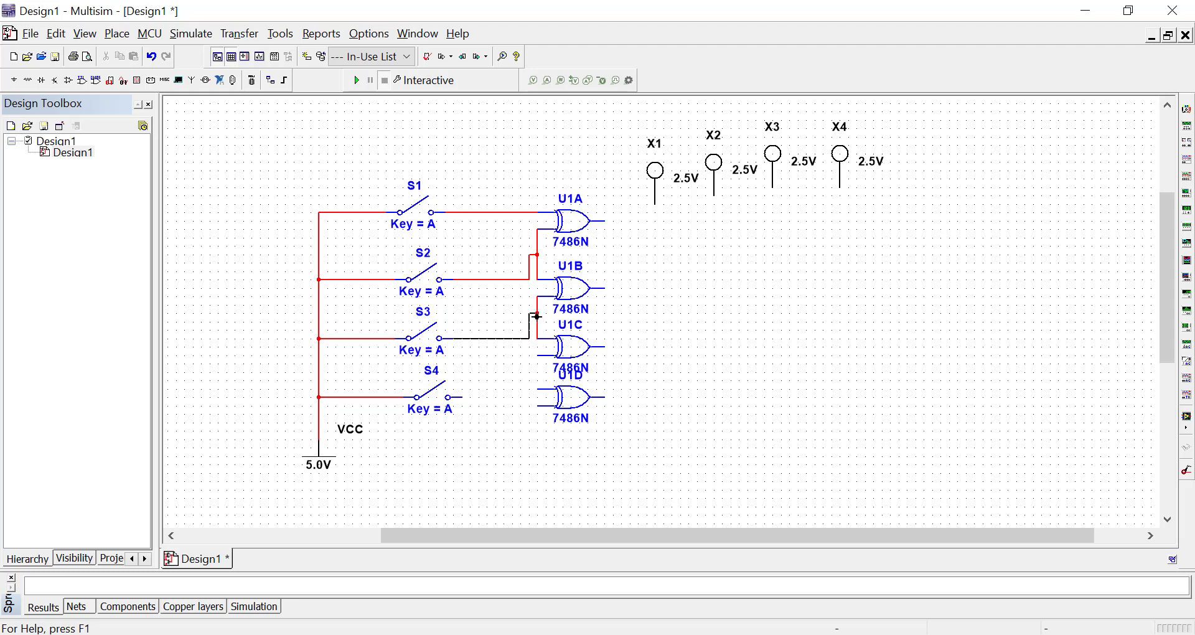
pyautogui.click(537, 320)
# Delete XOR gate U1D and wire switch S4 to the lower input of U1C
pyautogui.click(567, 411)
pyautogui.press('Delete')
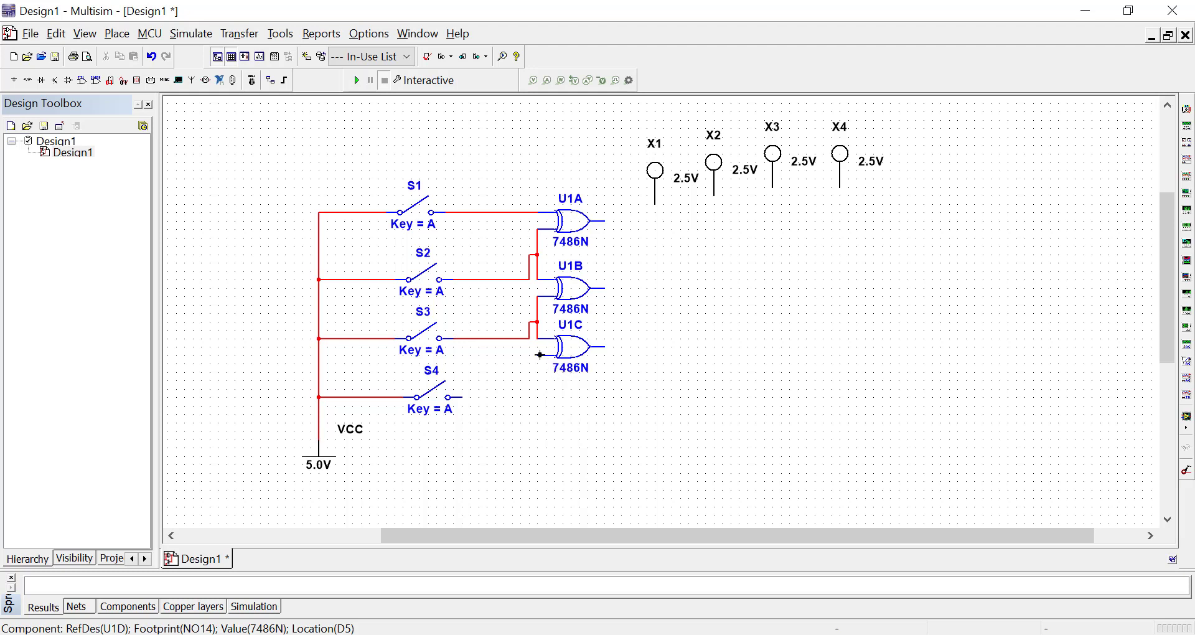
pyautogui.click(450, 397)
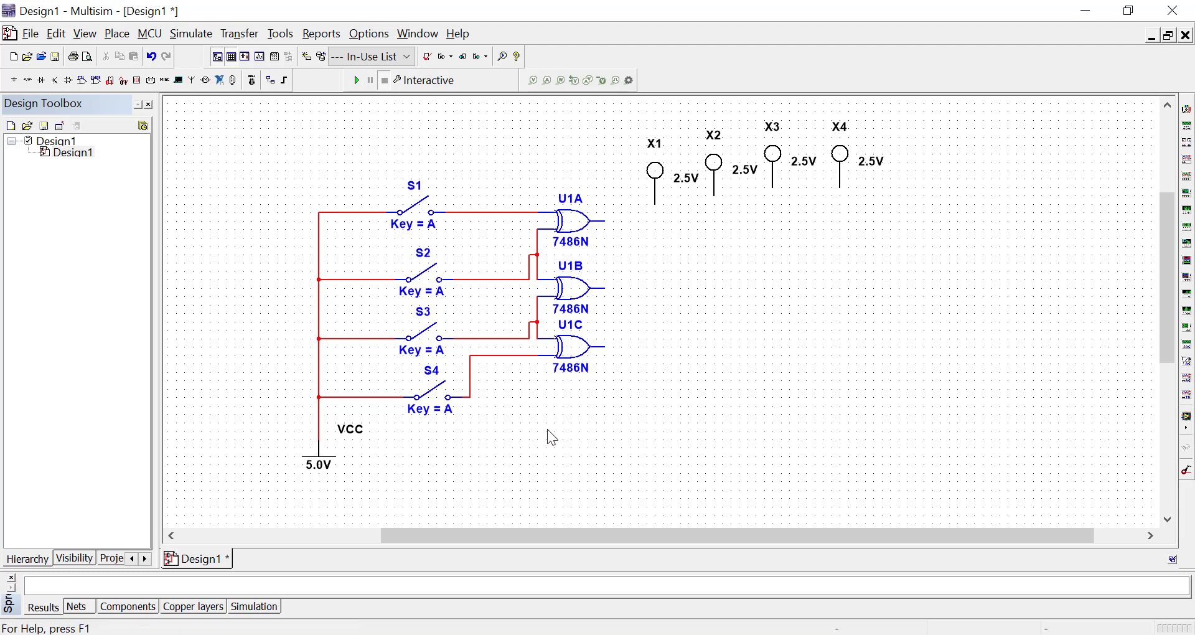
# Wire the outputs of U1C, U1B and U1A to probes X4, X3 and X2, and connect probe X1 to the S1–U1A wire
pyautogui.click(605, 347)
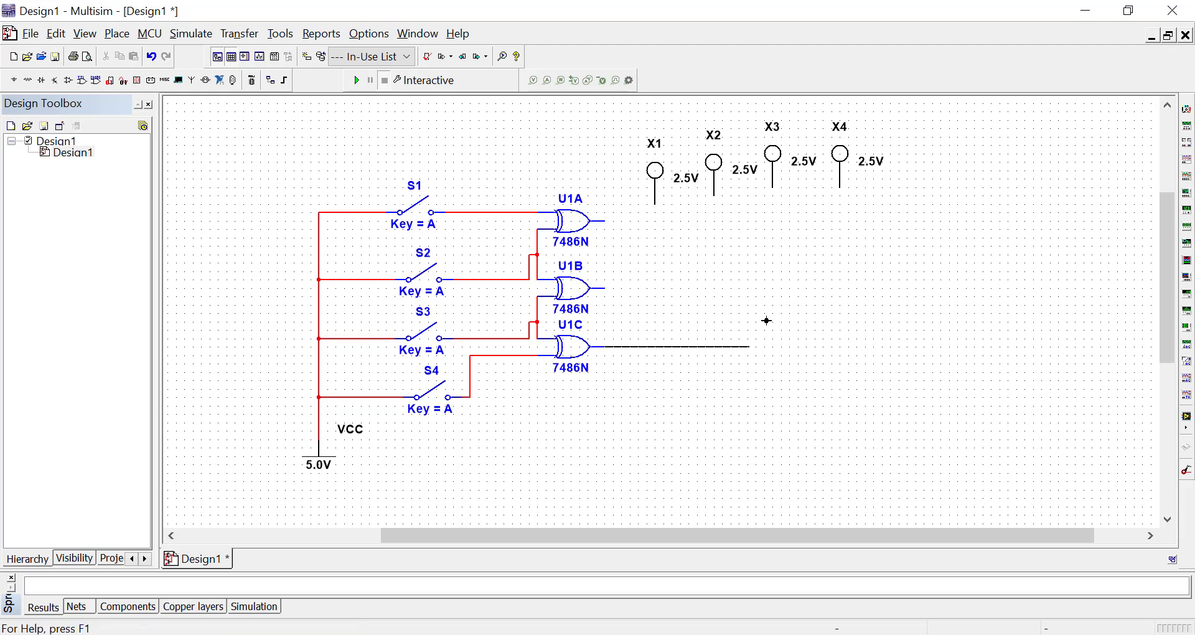
pyautogui.click(843, 185)
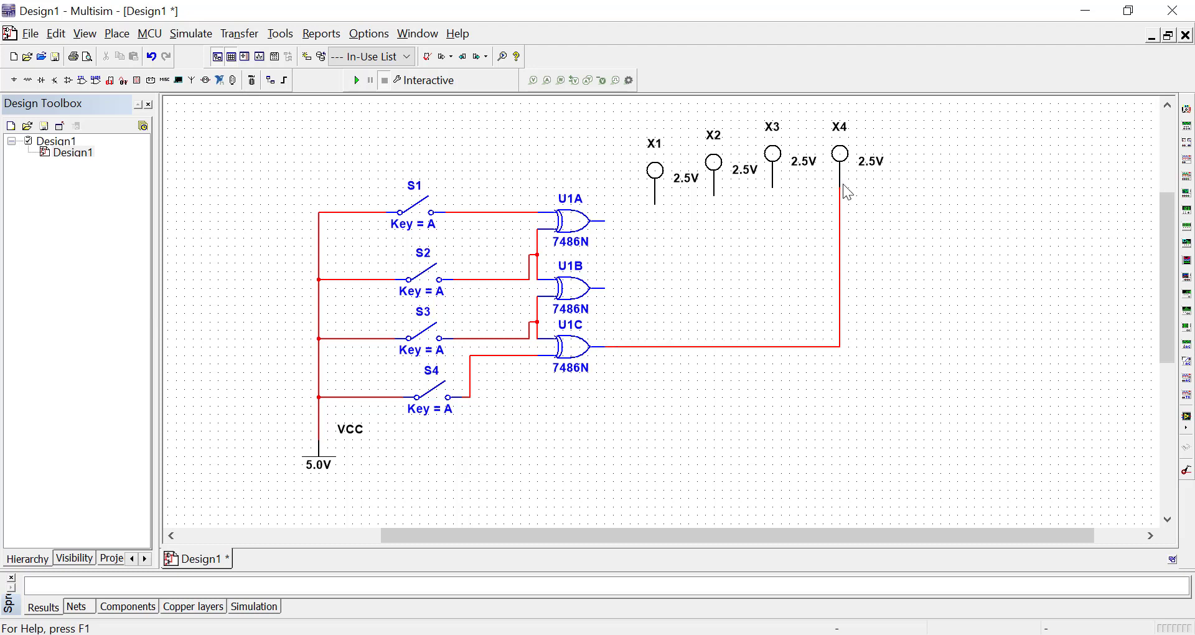
pyautogui.click(604, 287)
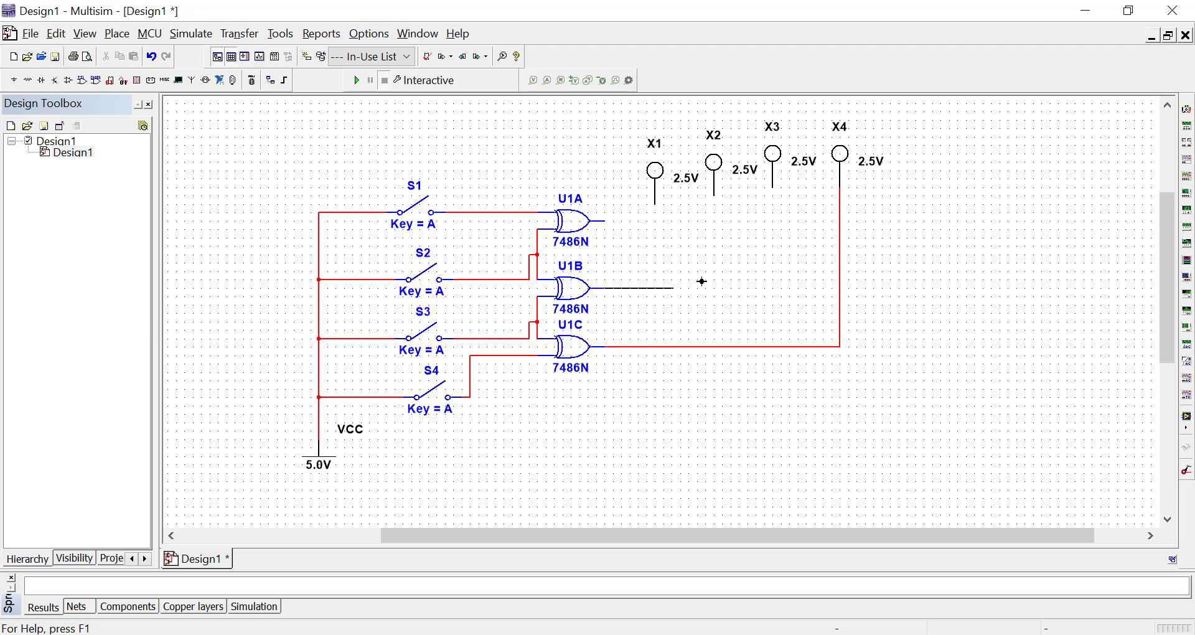
pyautogui.click(776, 187)
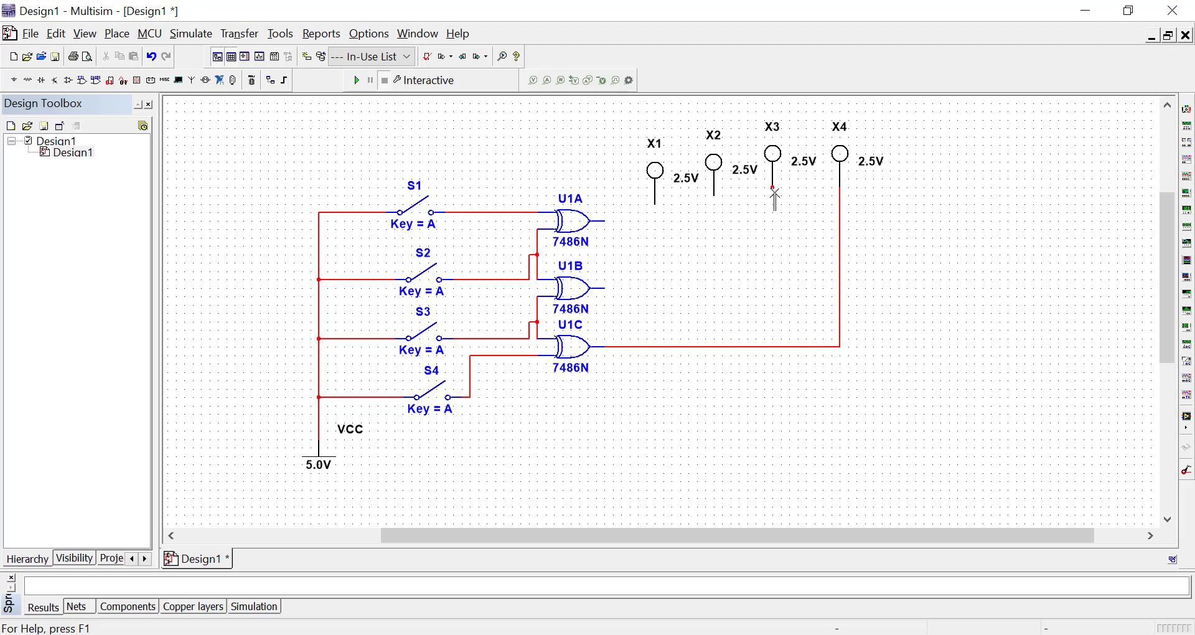
pyautogui.click(606, 221)
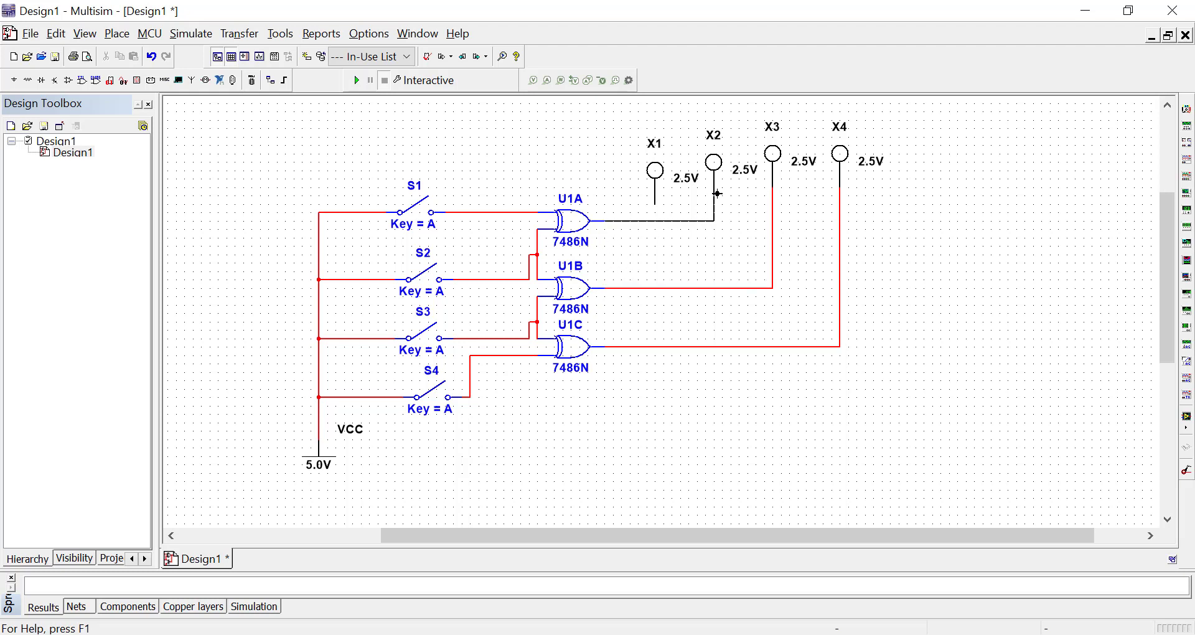
pyautogui.click(717, 193)
pyautogui.click(506, 213)
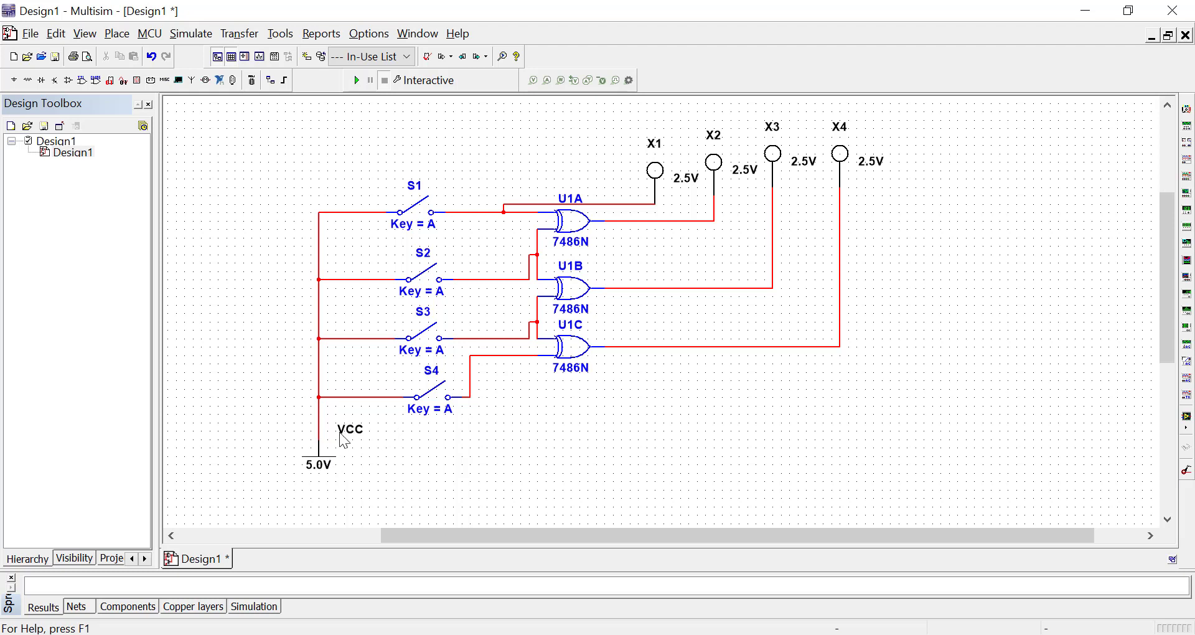
# Change the reference designator of switch S1 to B1
pyautogui.click(417, 190)
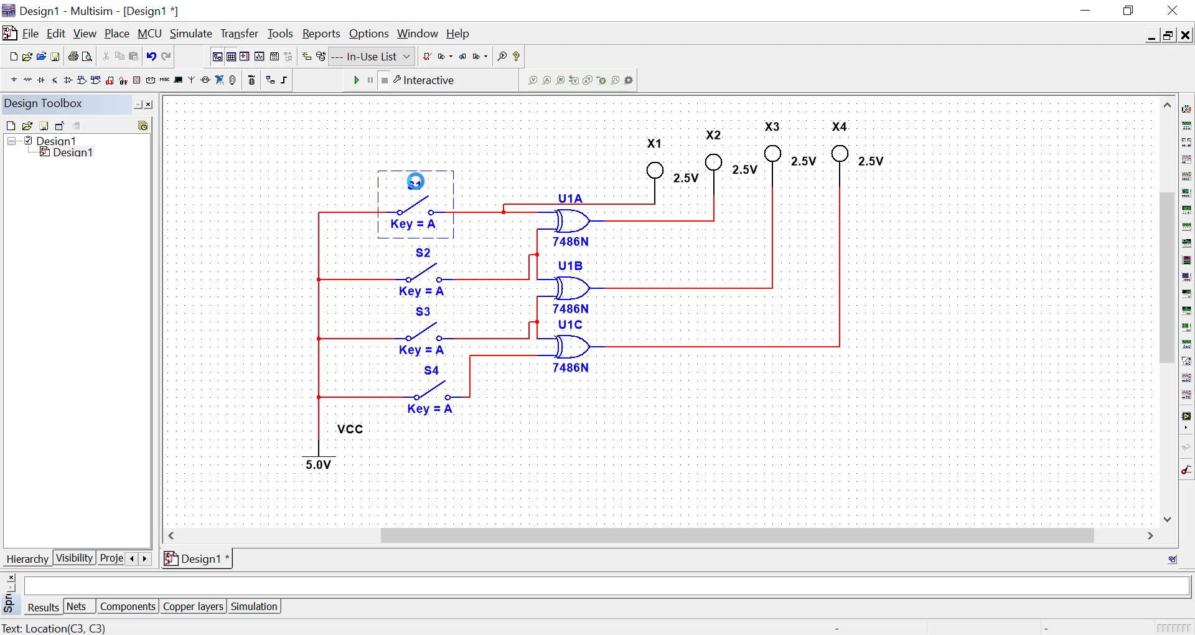
pyautogui.doubleClick(419, 192)
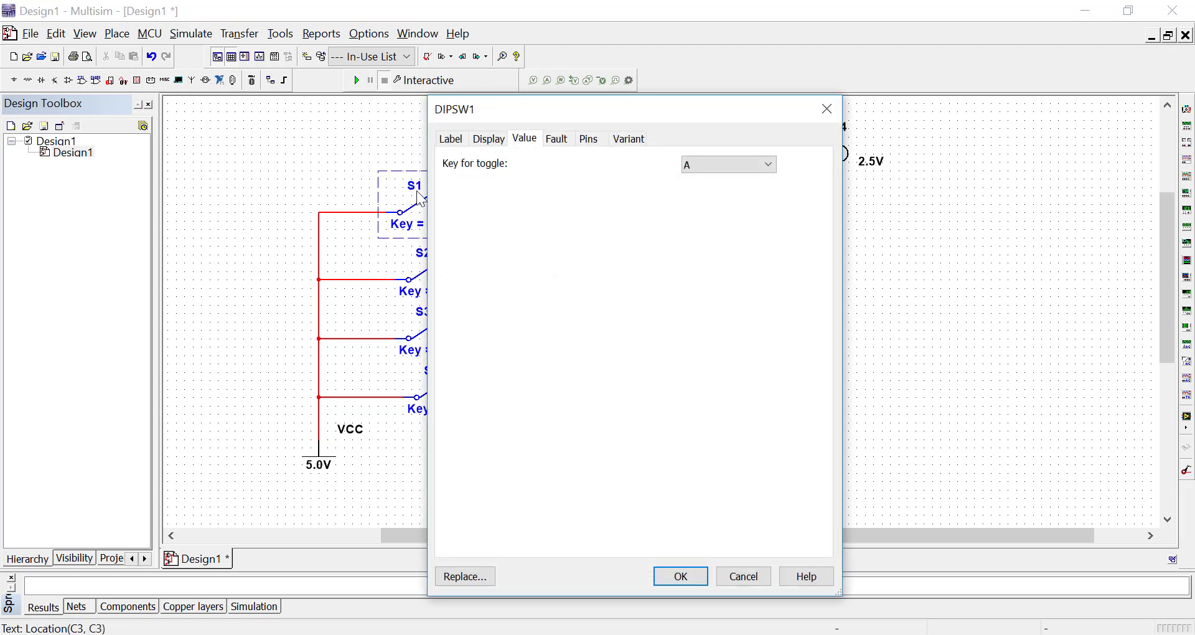
pyautogui.click(453, 139)
pyautogui.doubleClick(486, 187)
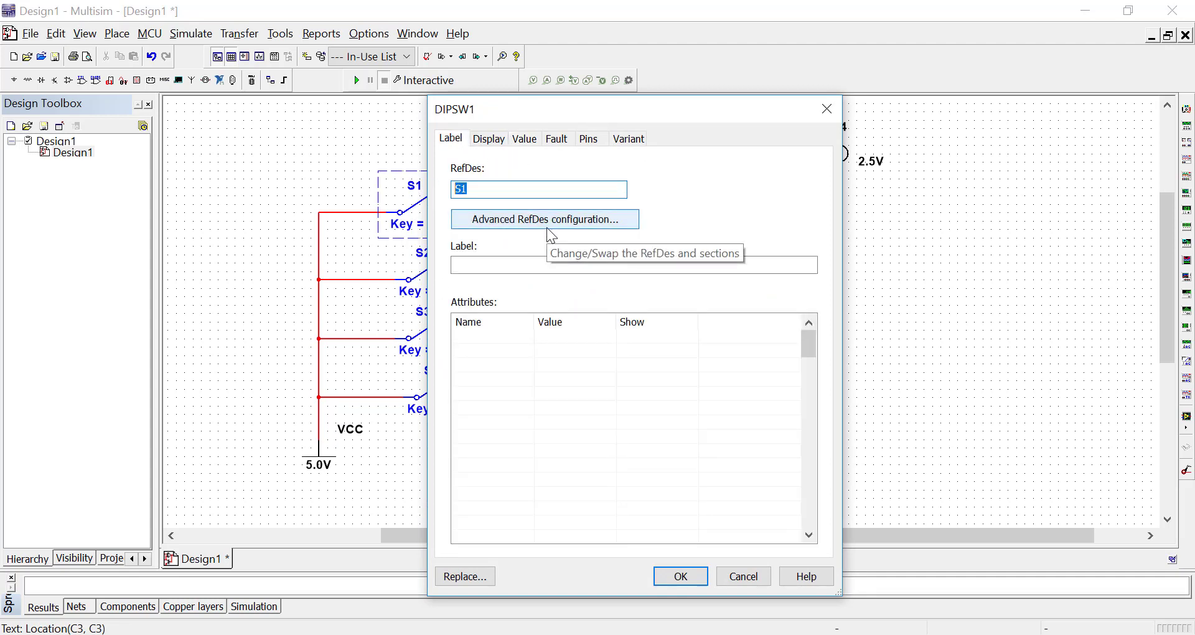
pyautogui.write('B1')
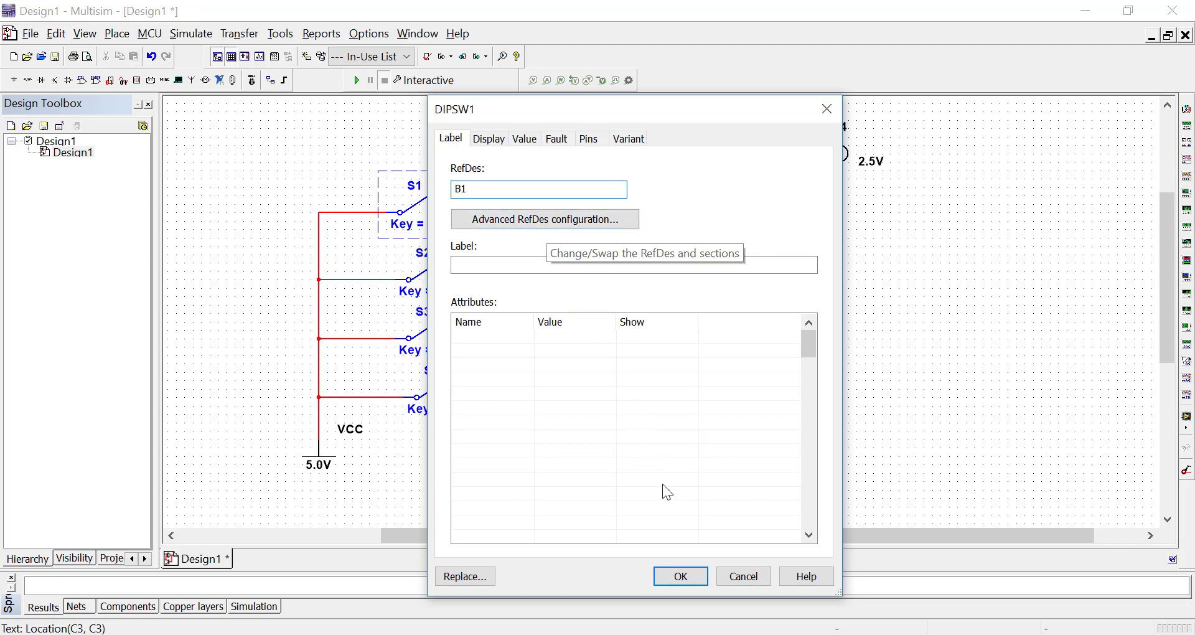
pyautogui.click(681, 574)
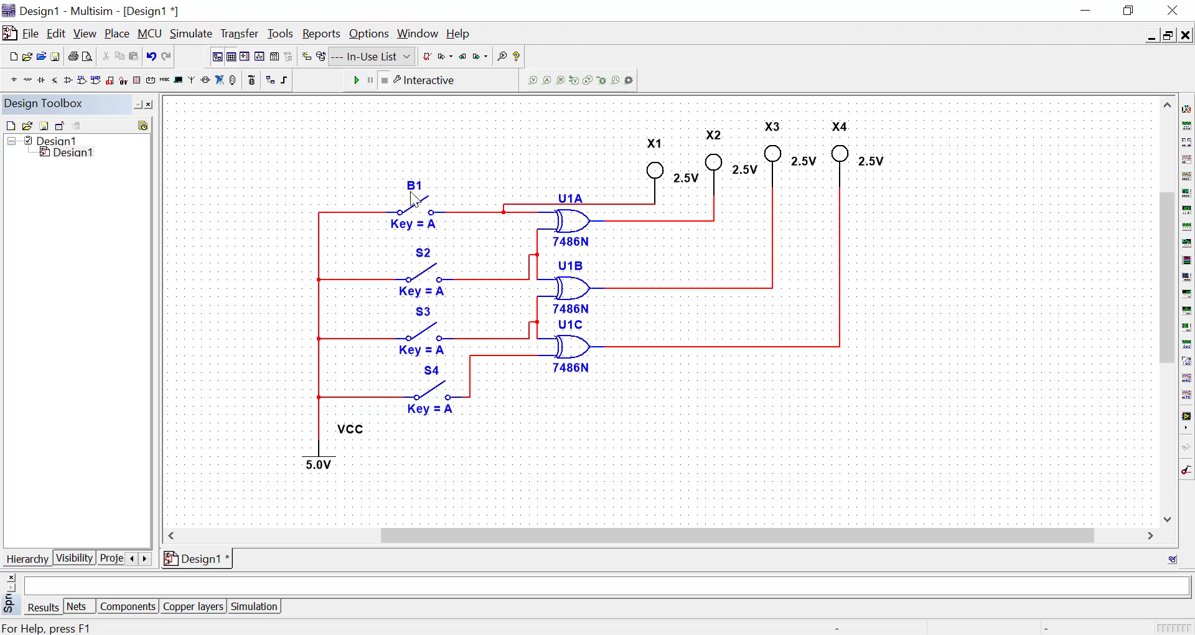
# Change the reference designators of switches S2, S3 and S4 to B2, B3 and B4
pyautogui.doubleClick(424, 259)
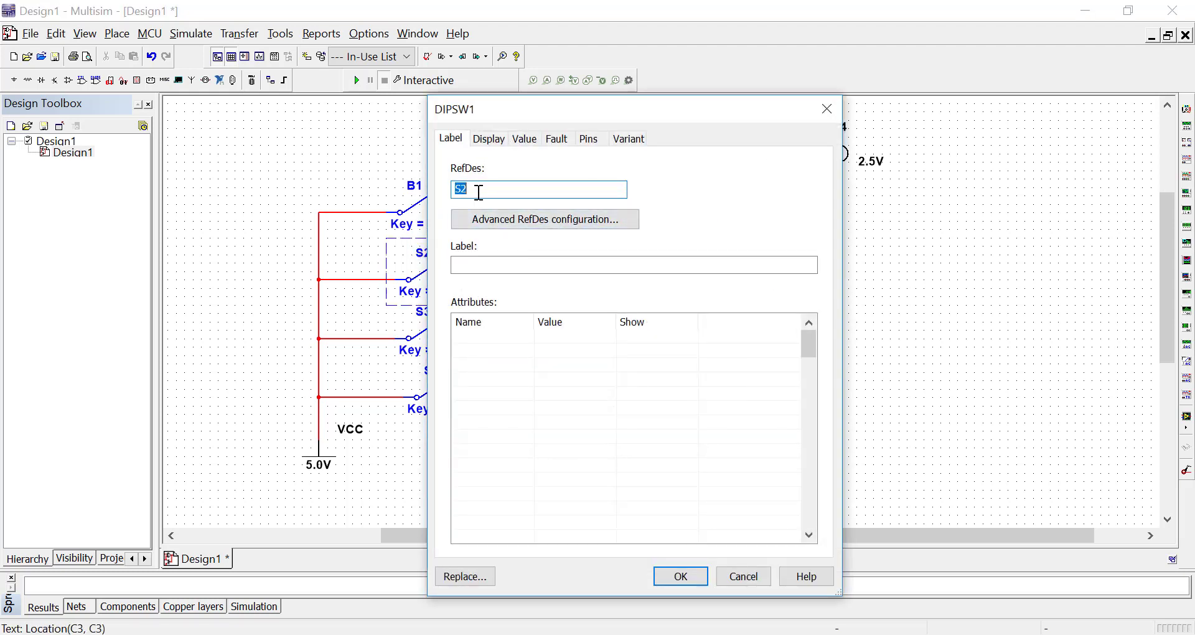
pyautogui.press('Return')
pyautogui.click(424, 320)
pyautogui.doubleClick(423, 320)
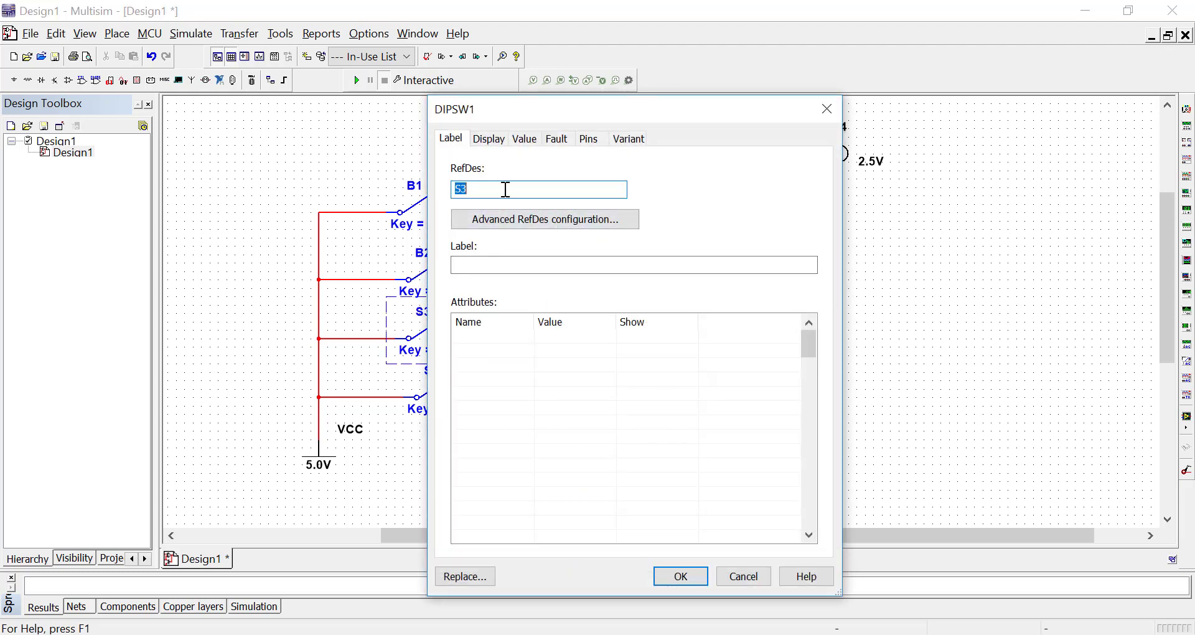
pyautogui.press('Return')
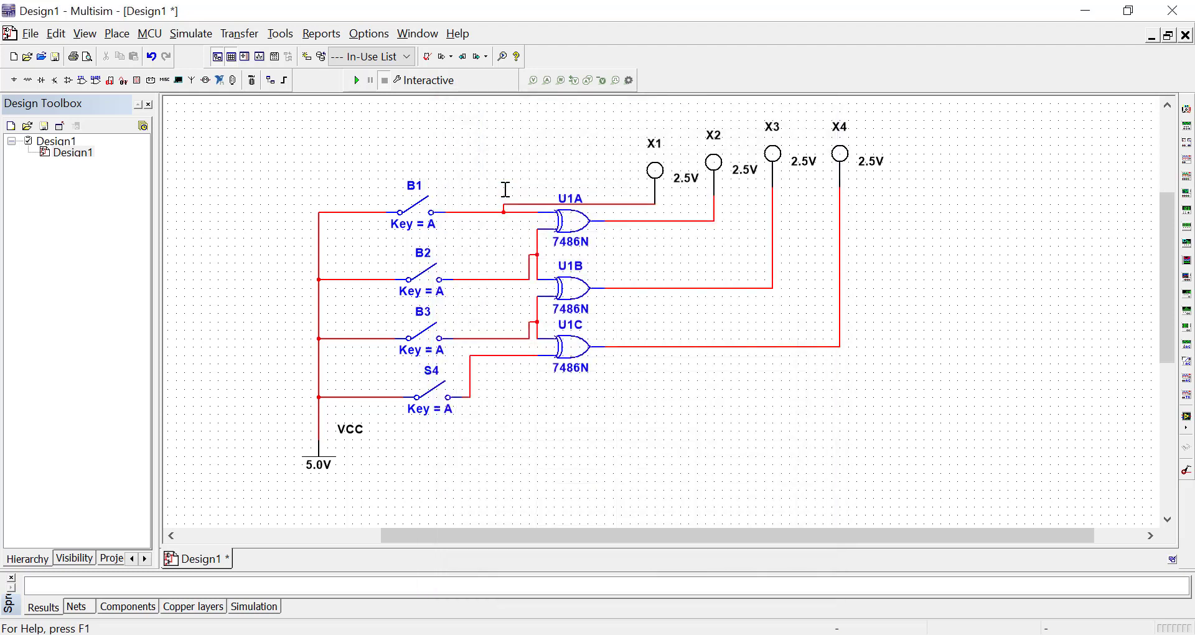
pyautogui.click(432, 371)
pyautogui.doubleClick(432, 372)
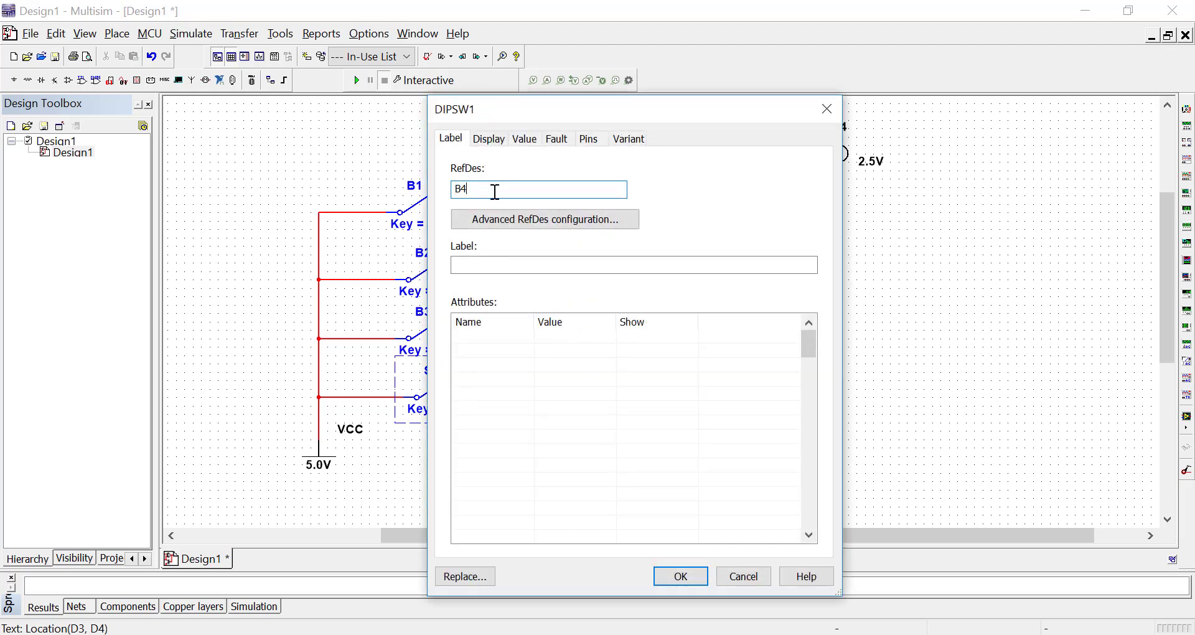
pyautogui.click(667, 576)
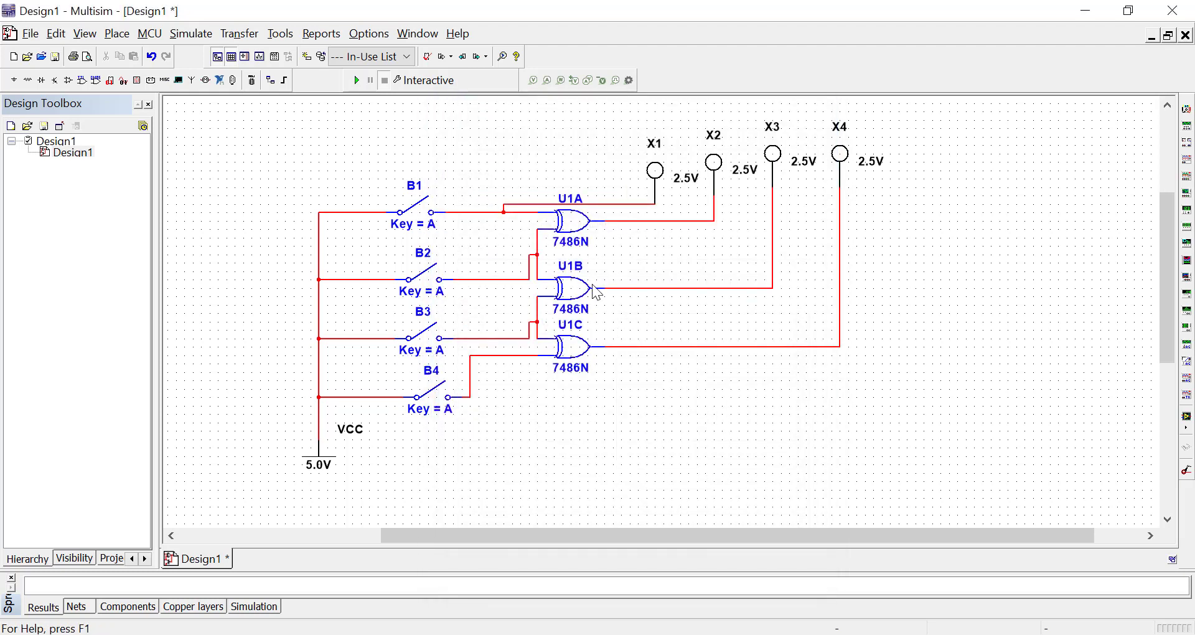
# Change the reference designators of probes X1 and X2 to G1 and G2
pyautogui.click(654, 148)
pyautogui.doubleClick(655, 148)
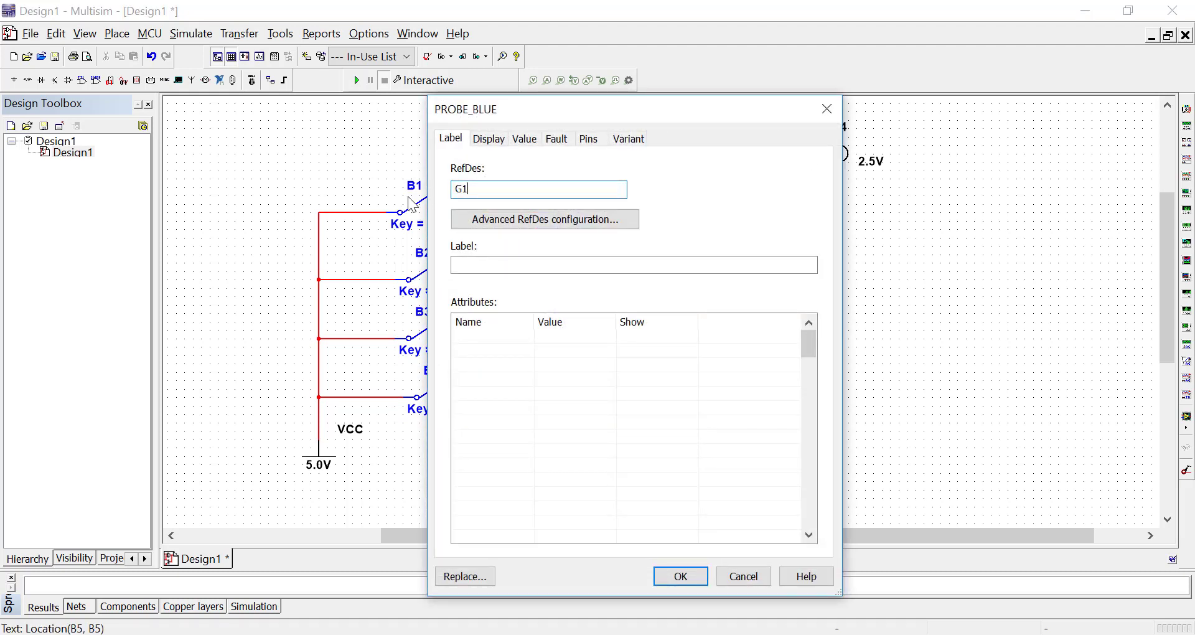
pyautogui.press('Return')
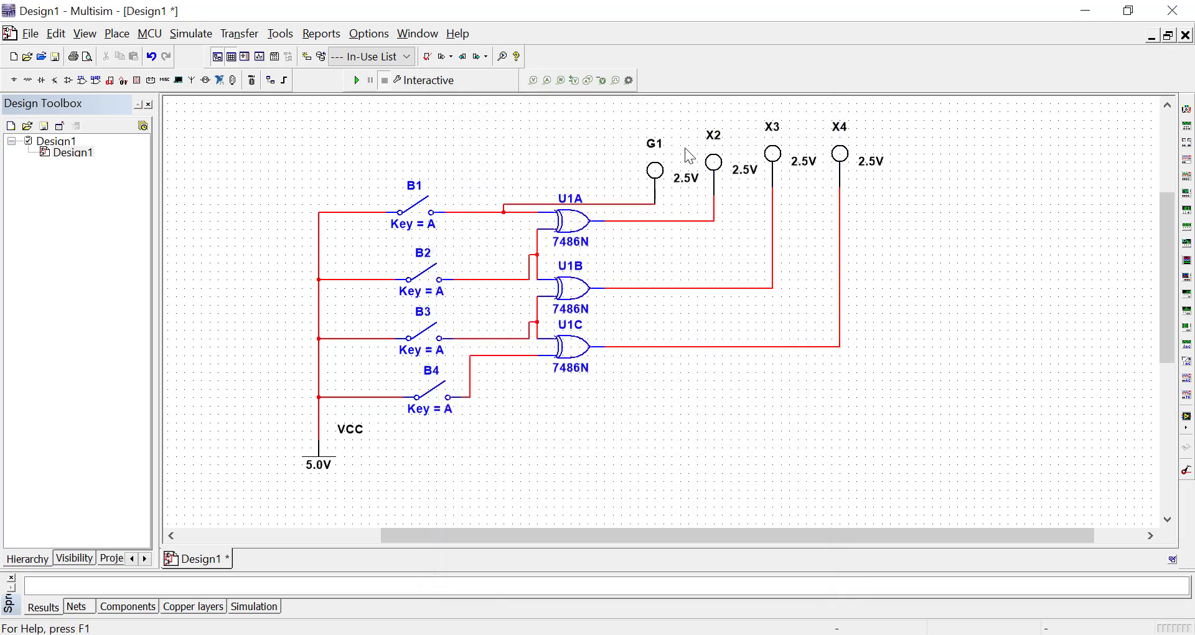
pyautogui.click(716, 144)
pyautogui.doubleClick(716, 144)
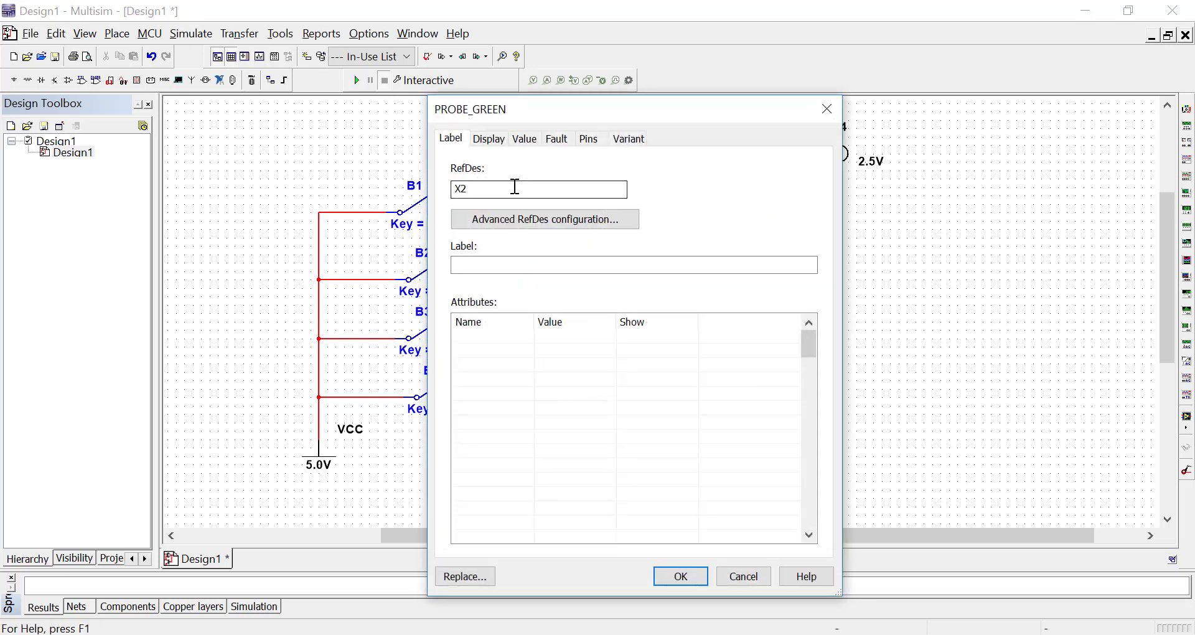
pyautogui.write('G2')
pyautogui.click(677, 579)
# Change the reference designators of probes X3 and X4 to G3 and G4
pyautogui.click(770, 131)
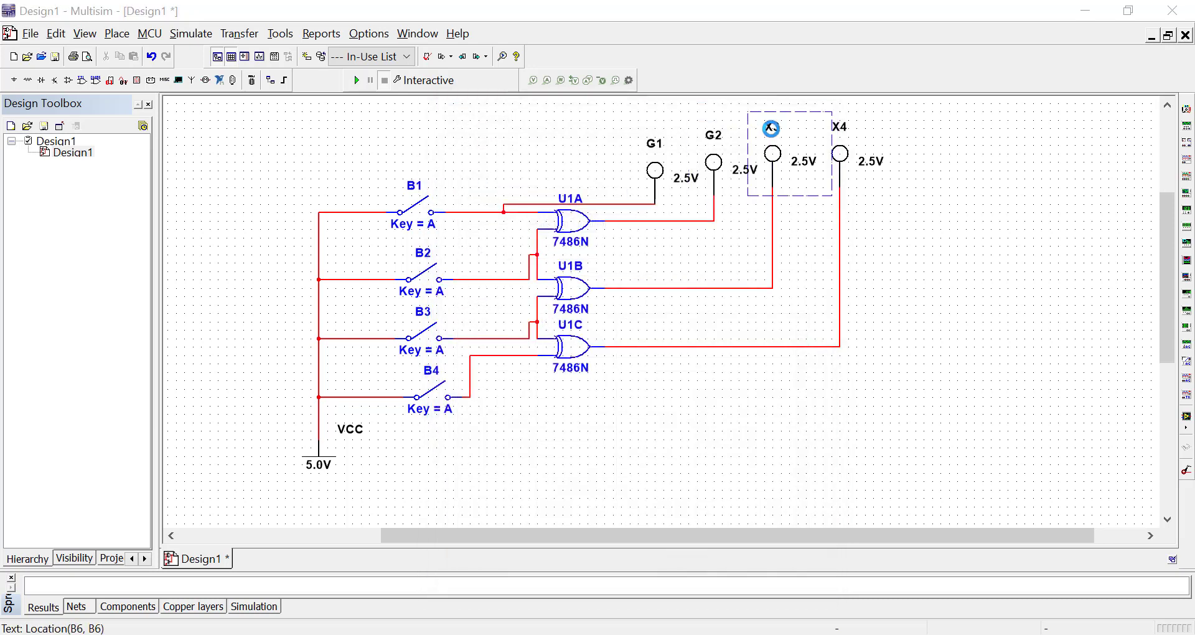
pyautogui.doubleClick(769, 131)
pyautogui.moveTo(461, 189); pyautogui.dragTo(440, 189)
pyautogui.write('G3')
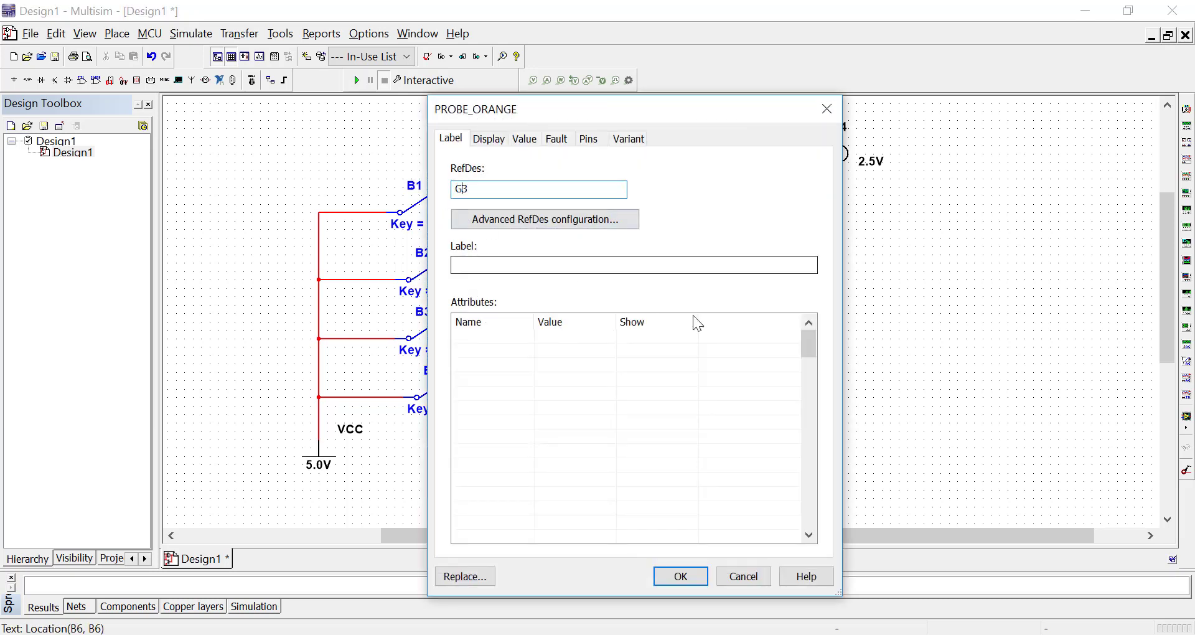
pyautogui.click(681, 575)
pyautogui.click(836, 128)
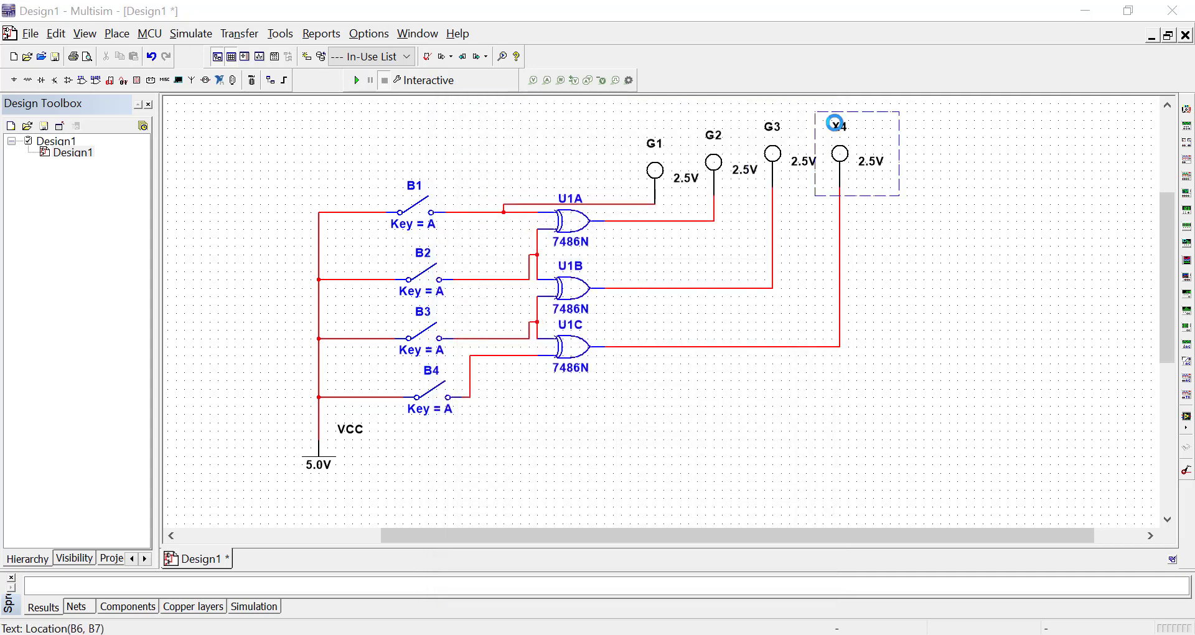
pyautogui.doubleClick(836, 128)
pyautogui.moveTo(460, 191); pyautogui.dragTo(445, 191)
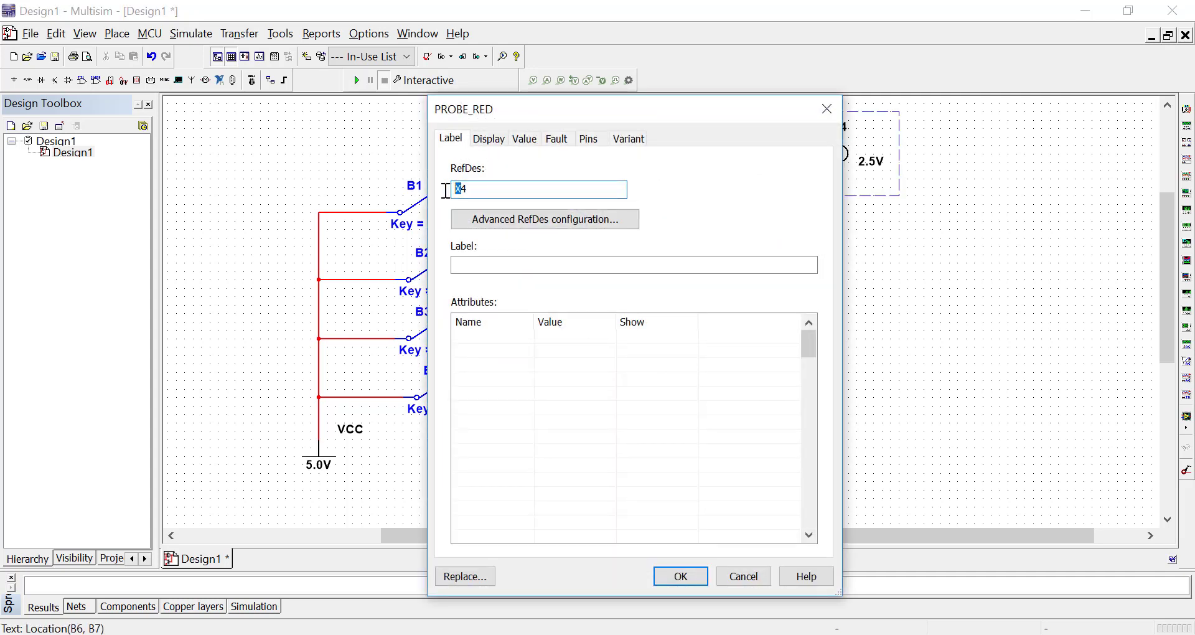
pyautogui.write('G')
pyautogui.click(681, 576)
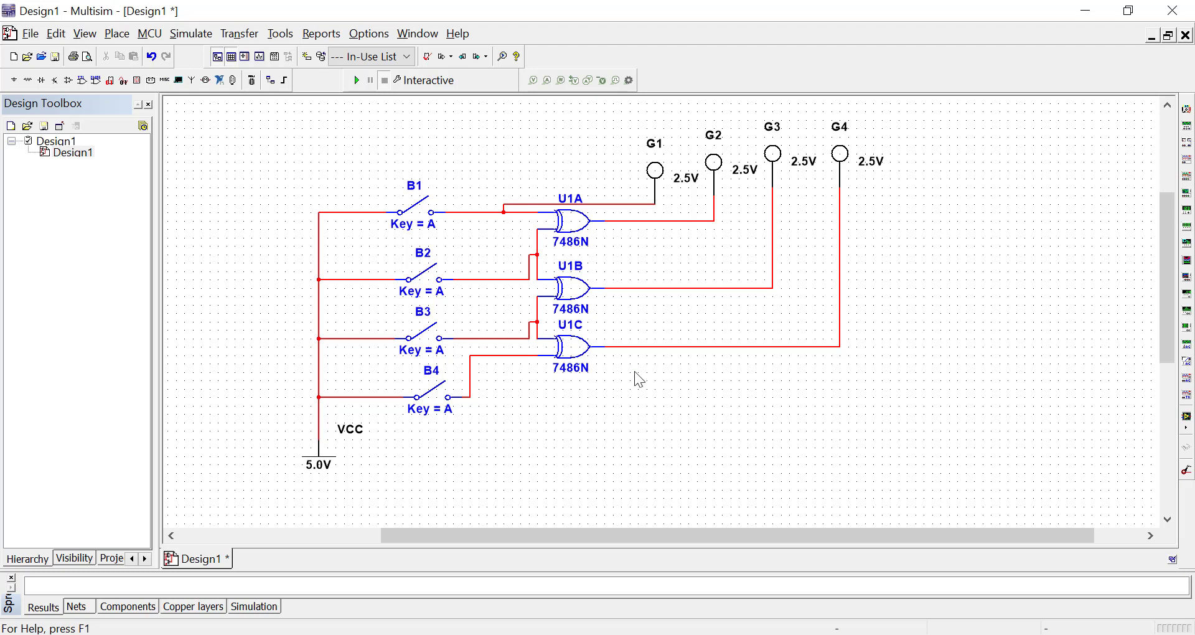
# Set the voltage of the VCC source to 5 V
pyautogui.doubleClick(320, 462)
pyautogui.moveTo(713, 167); pyautogui.dragTo(557, 171)
pyautogui.write('5')
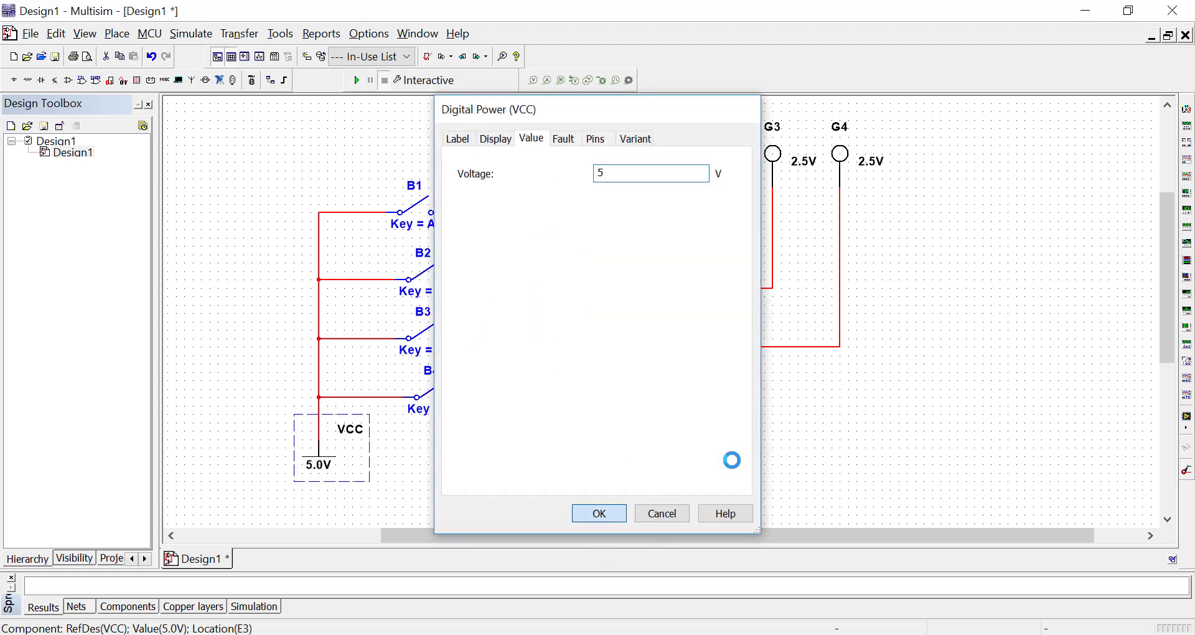
pyautogui.click(606, 511)
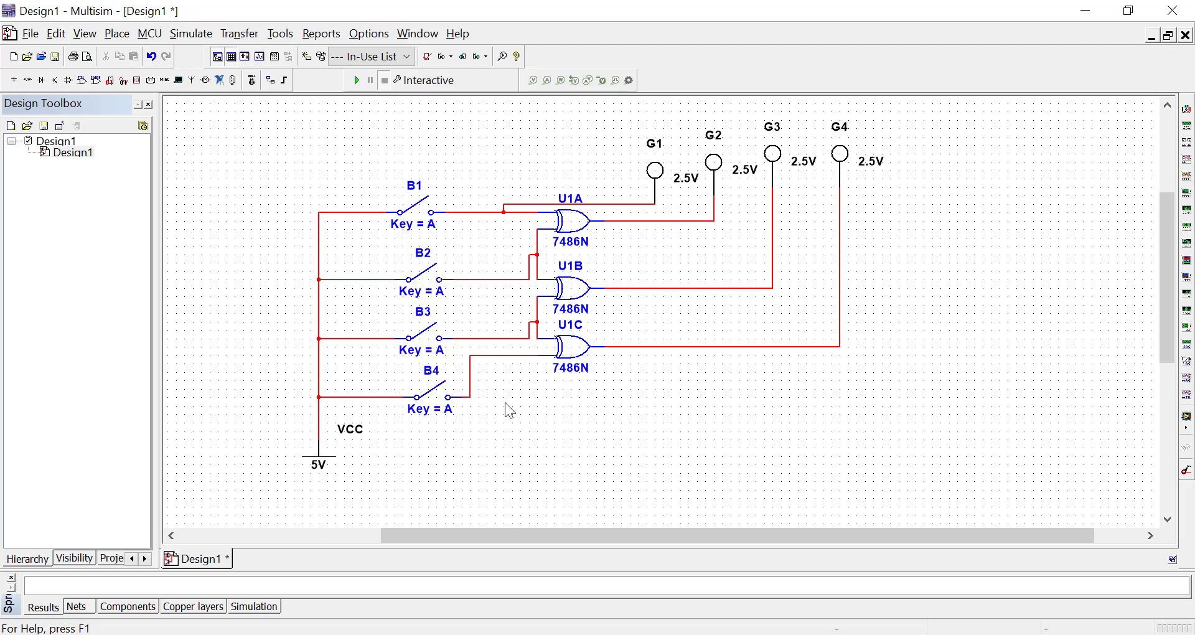
# Place a two-line text note left of switch B1 reading "OPEN=0" and "CLOSE=1"
pyautogui.hotkey('ctrl', 'j')
pyautogui.click(117, 33)
pyautogui.click(184, 373)
pyautogui.click(215, 190)
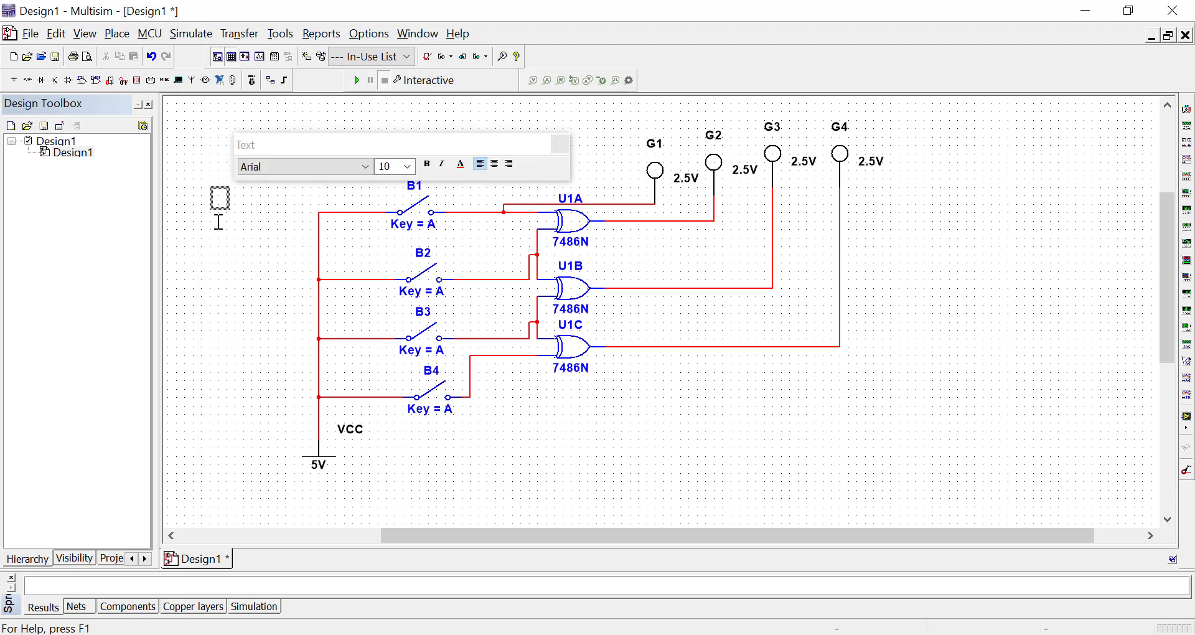
pyautogui.write('OPEN=')
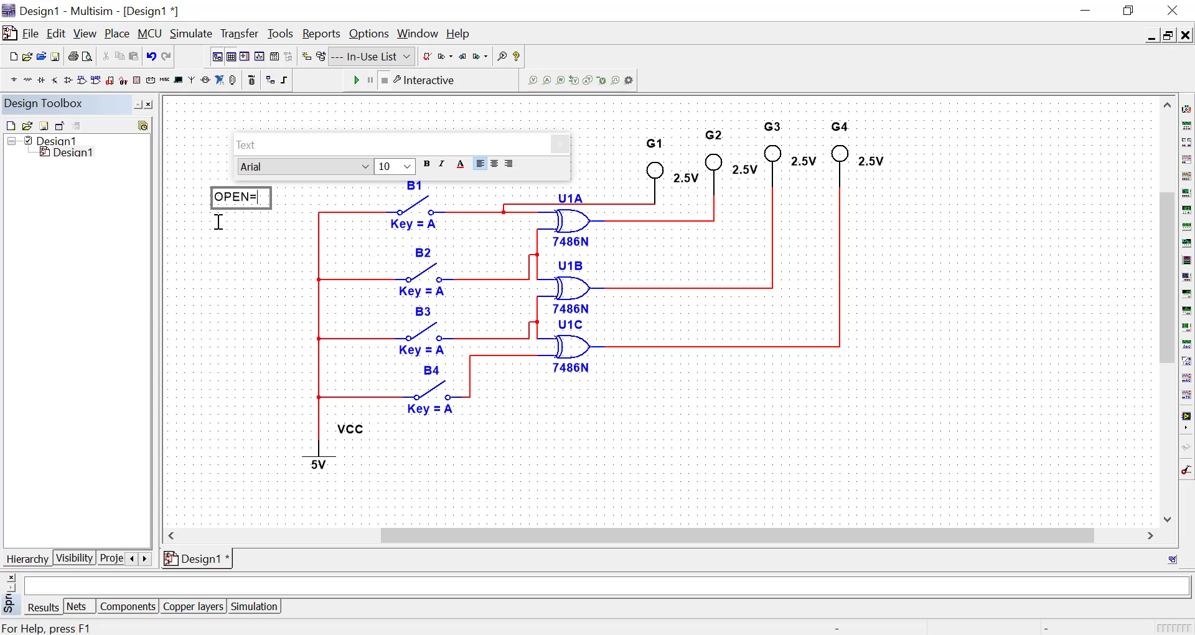
pyautogui.write('0')
pyautogui.press('Return')
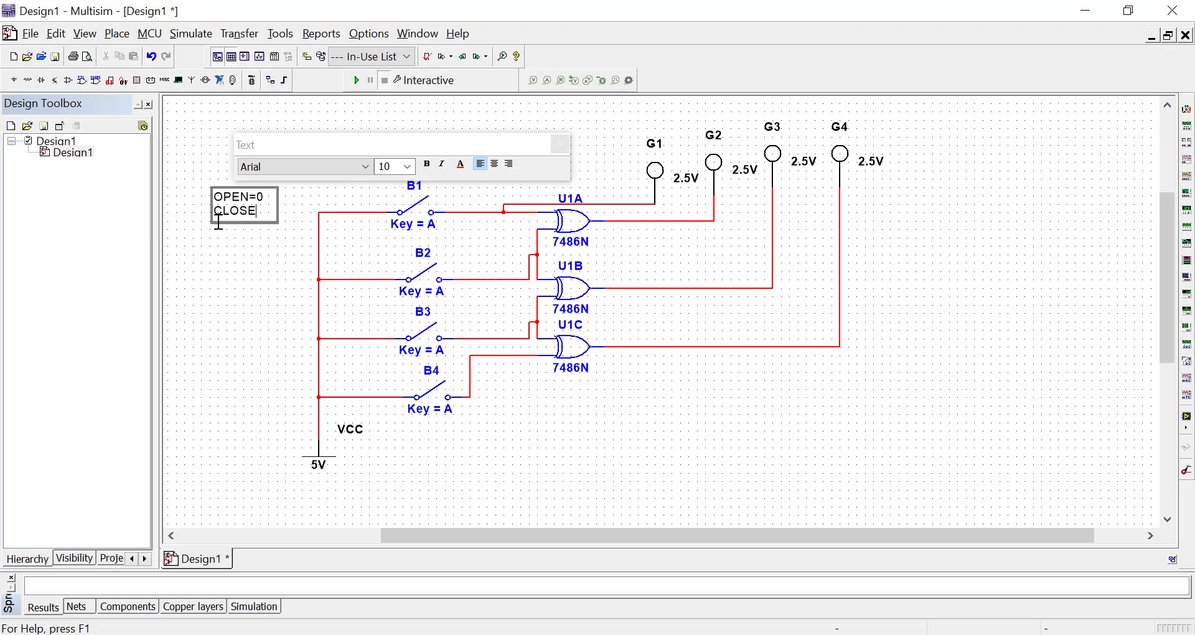
pyautogui.write('CLOSE=1')
pyautogui.click(868, 255)
pyautogui.click(866, 255)
pyautogui.press('Escape')
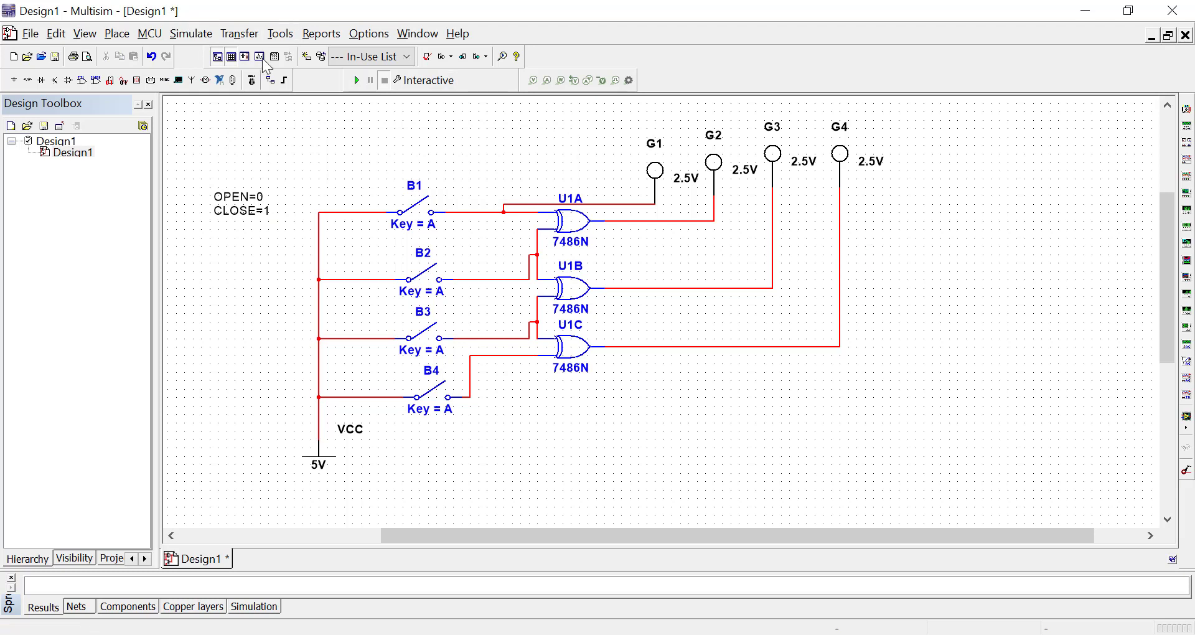
# Place a two-line text note right of the G4 probe's wire reading "1=ON" and "0=OFF"
pyautogui.click(118, 33)
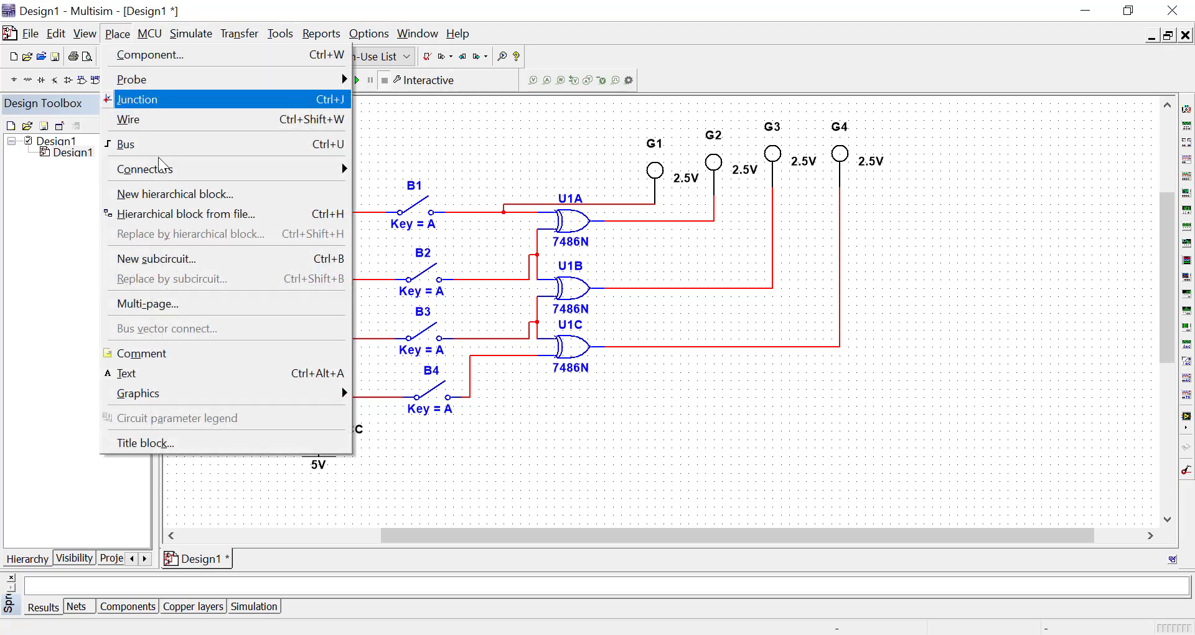
pyautogui.click(160, 370)
pyautogui.click(863, 238)
pyautogui.write('ON')
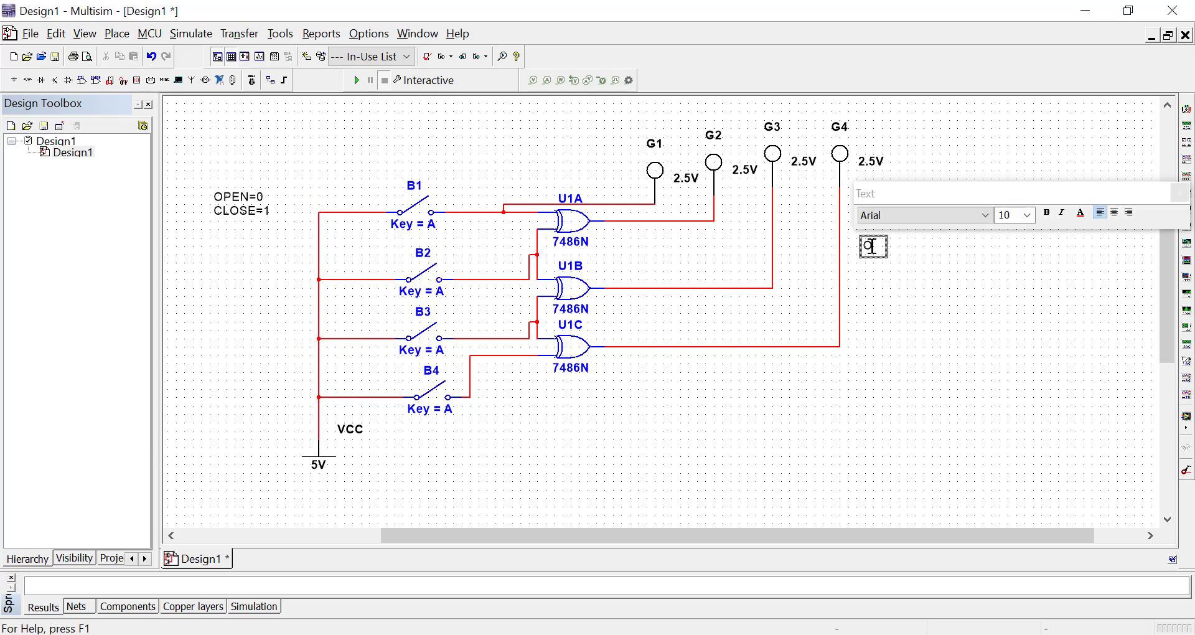
pyautogui.write('=')
pyautogui.press('BackSpace')
pyautogui.press('BackSpace')
pyautogui.write('1=ON')
pyautogui.press('Return')
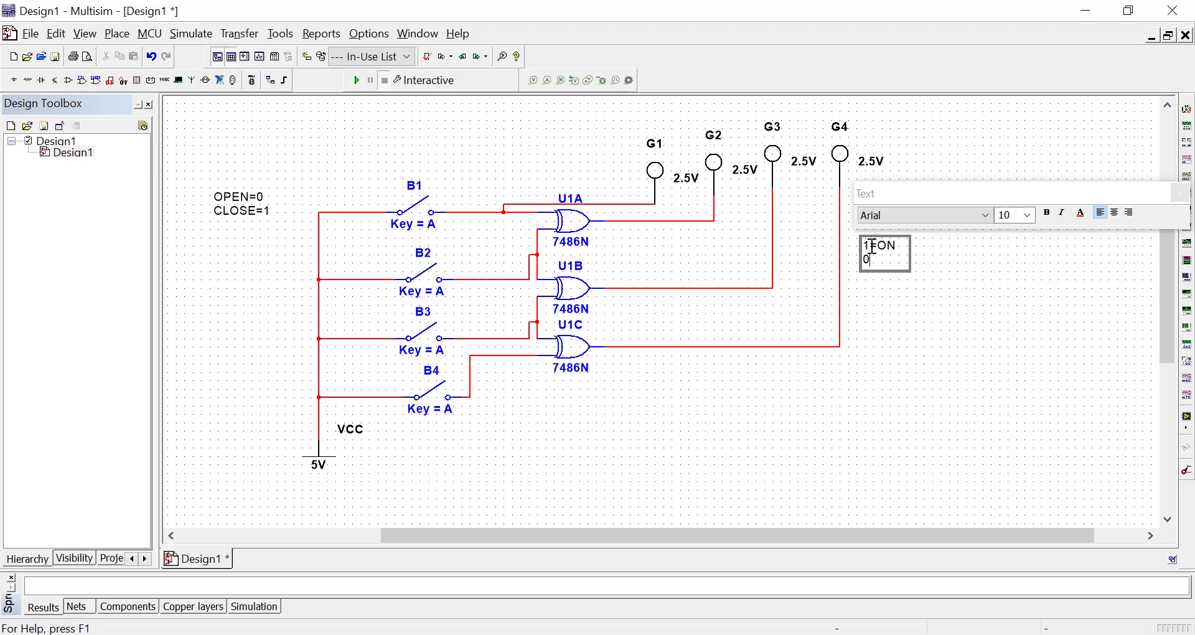
pyautogui.write('0=OFF')
# Reword the note beside the G4 wire to "ON=1" and "OFF=0"
pyautogui.moveTo(871, 252)
pyautogui.mouseDown()
pyautogui.moveTo(883, 261)
pyautogui.moveTo(864, 259)
pyautogui.mouseUp()
pyautogui.click(886, 264)
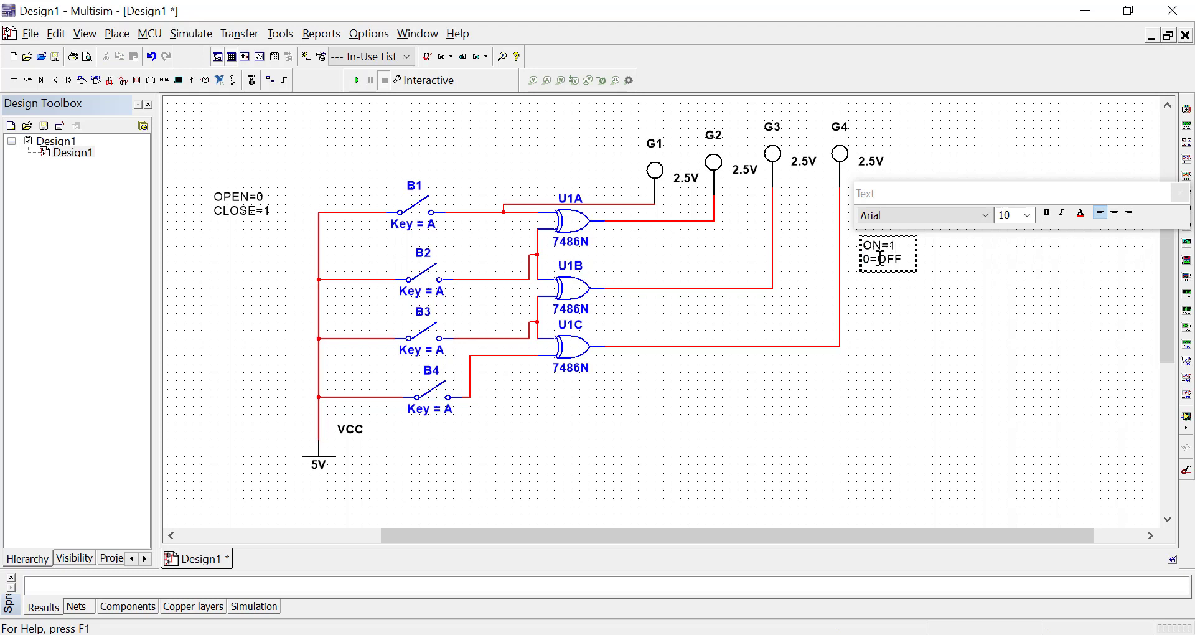
pyautogui.press('BackSpace')
pyautogui.press('BackSpace')
pyautogui.write('=0')
pyautogui.click(615, 407)
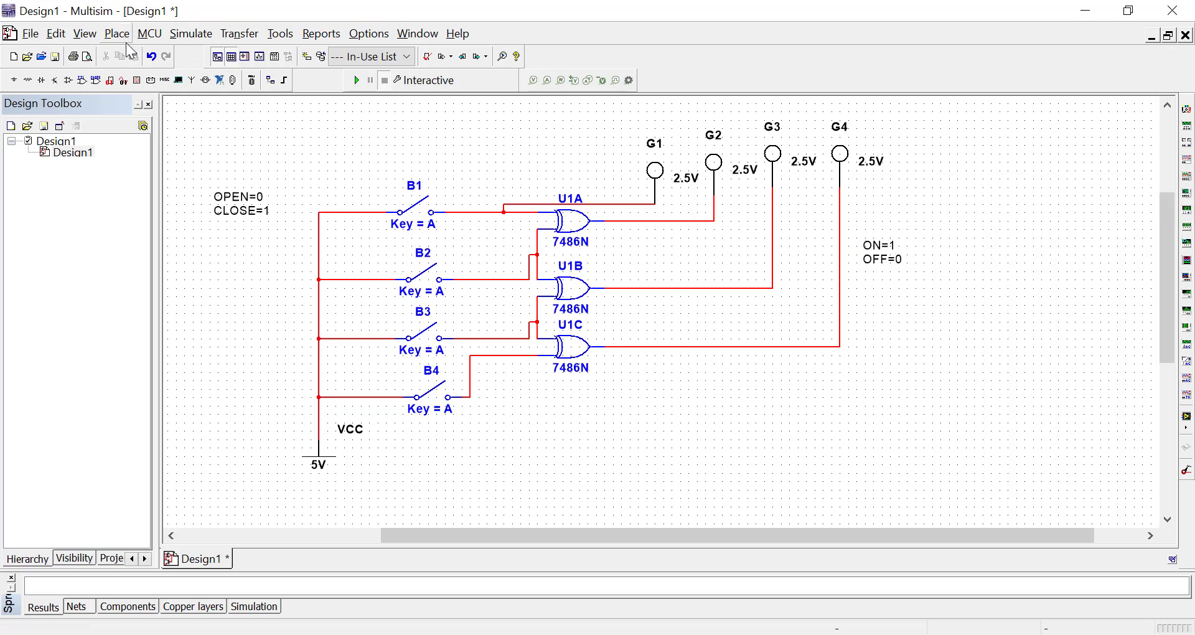
# Place a two-line text note below the U1C gate reading "EX. BINARY=0010" and "GRAY="
pyautogui.click(109, 36)
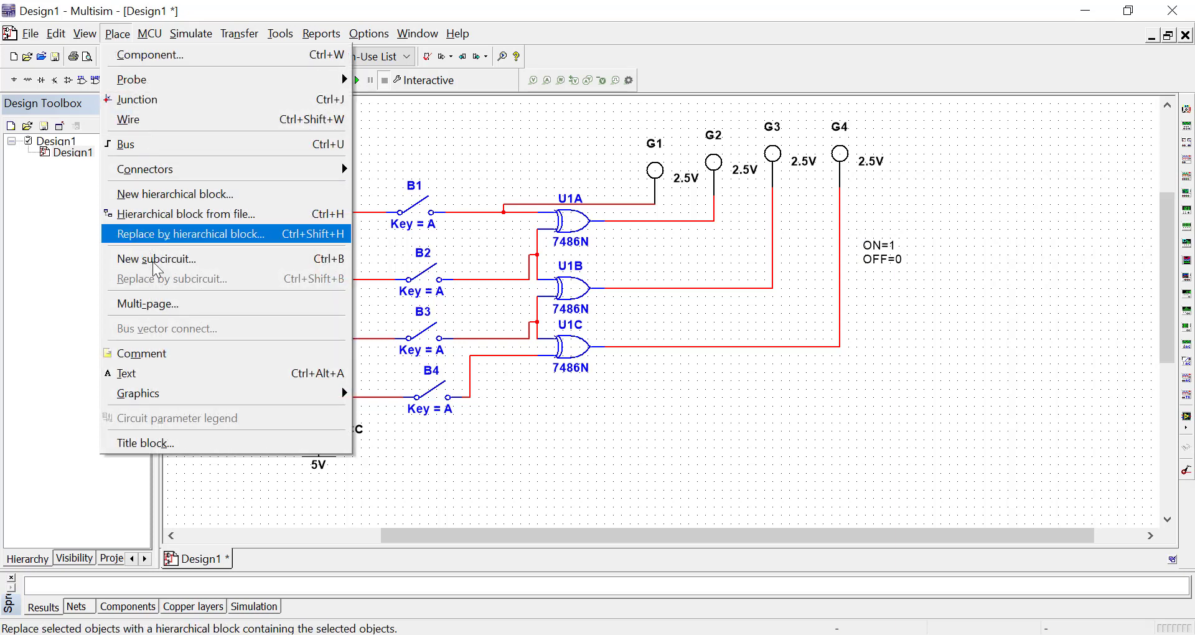
pyautogui.click(175, 375)
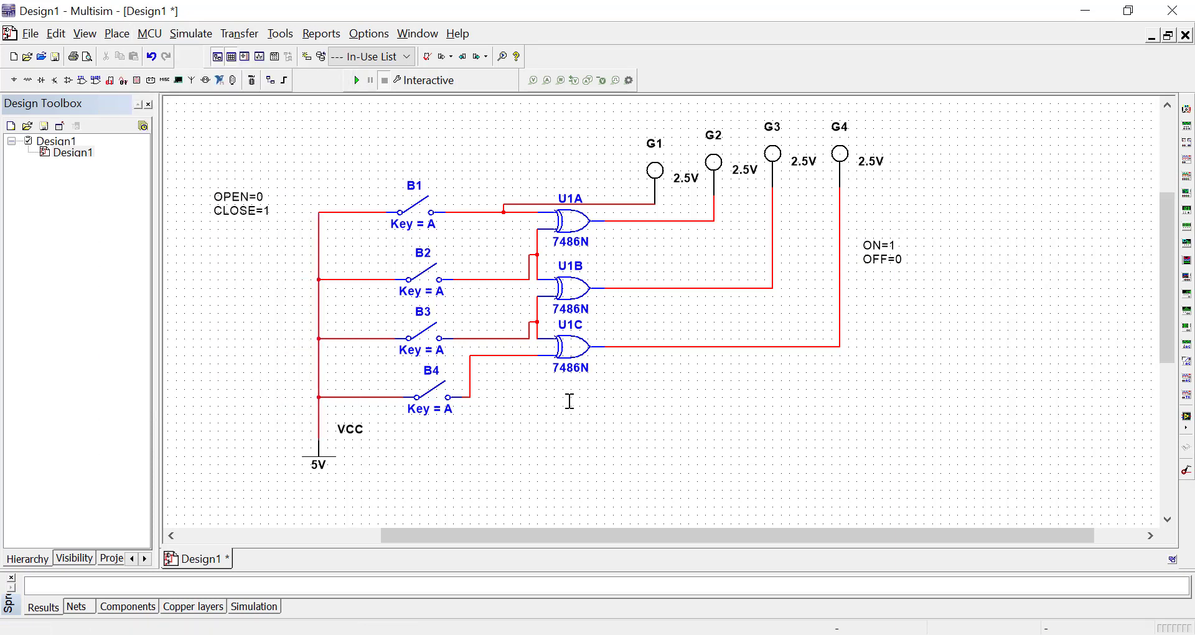
pyautogui.click(591, 393)
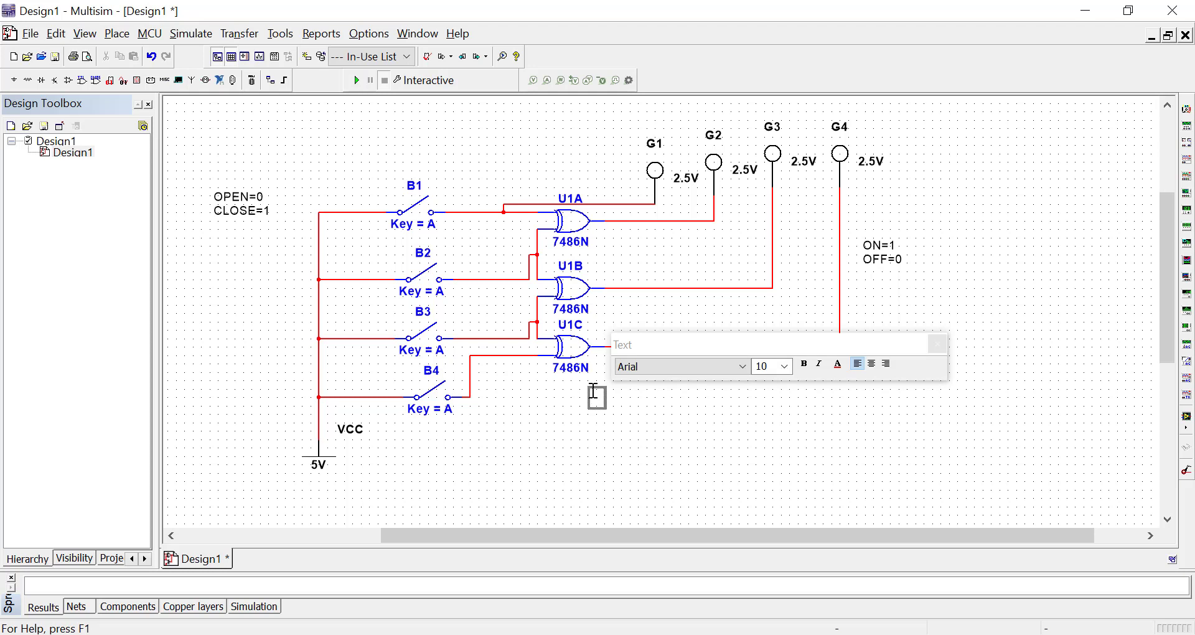
pyautogui.write('EX. BINARY')
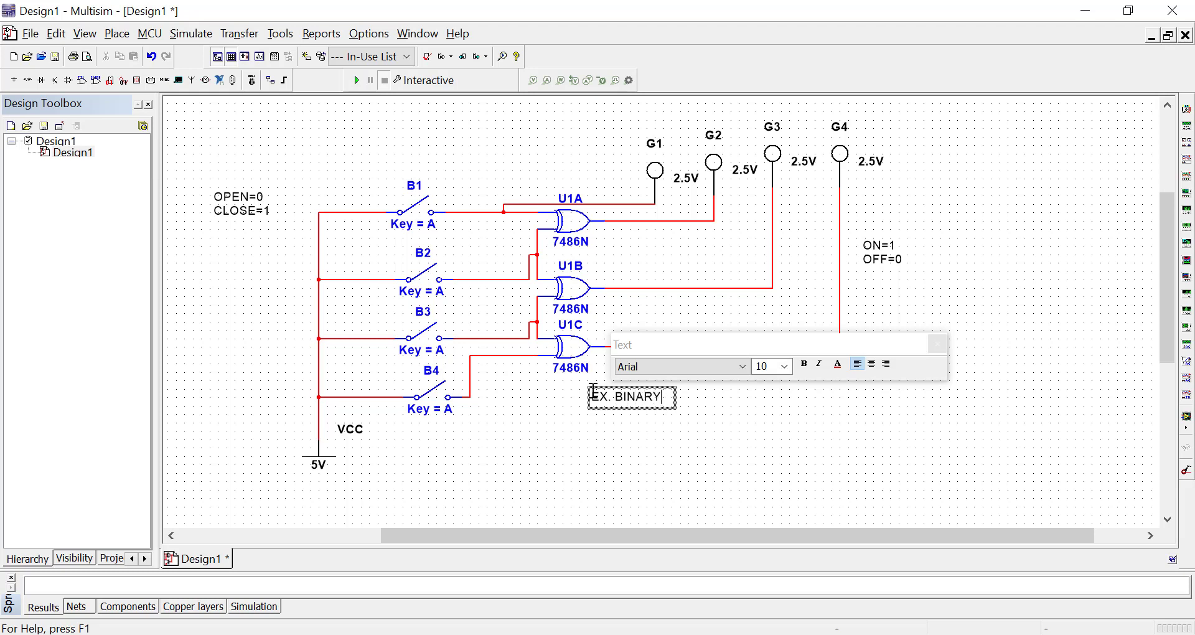
pyautogui.write('=0010')
pyautogui.press('Return')
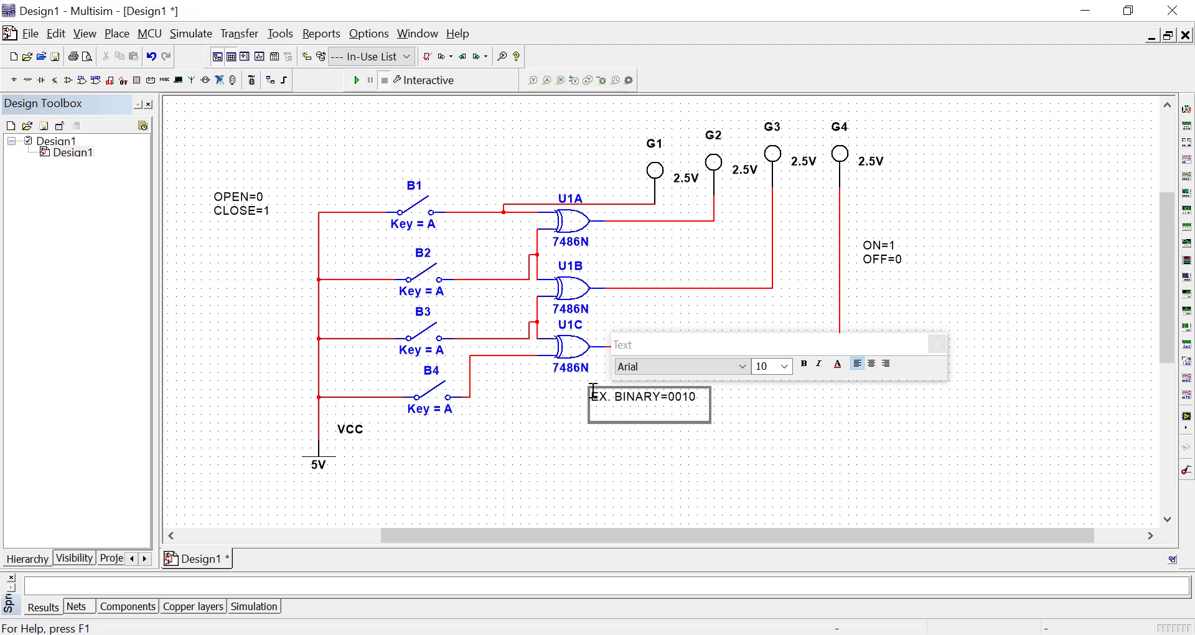
pyautogui.write('RA')
pyautogui.press('BackSpace')
pyautogui.press('BackSpace')
pyautogui.press('BackSpace')
pyautogui.write('GRA')
pyautogui.click(938, 344)
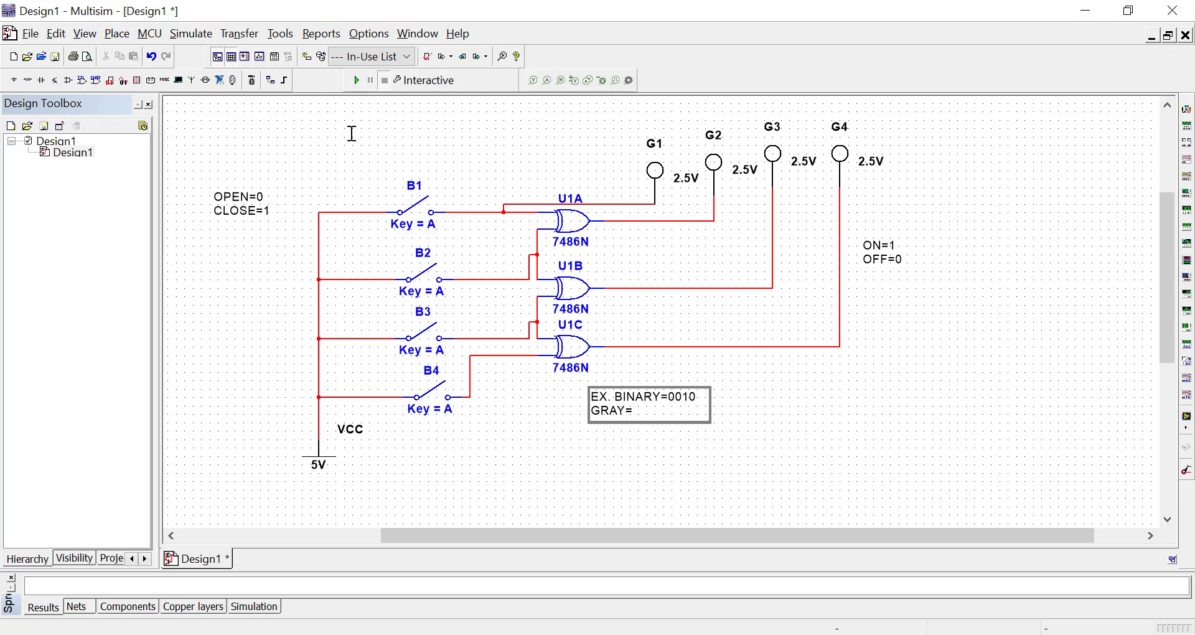
pyautogui.click(320, 146)
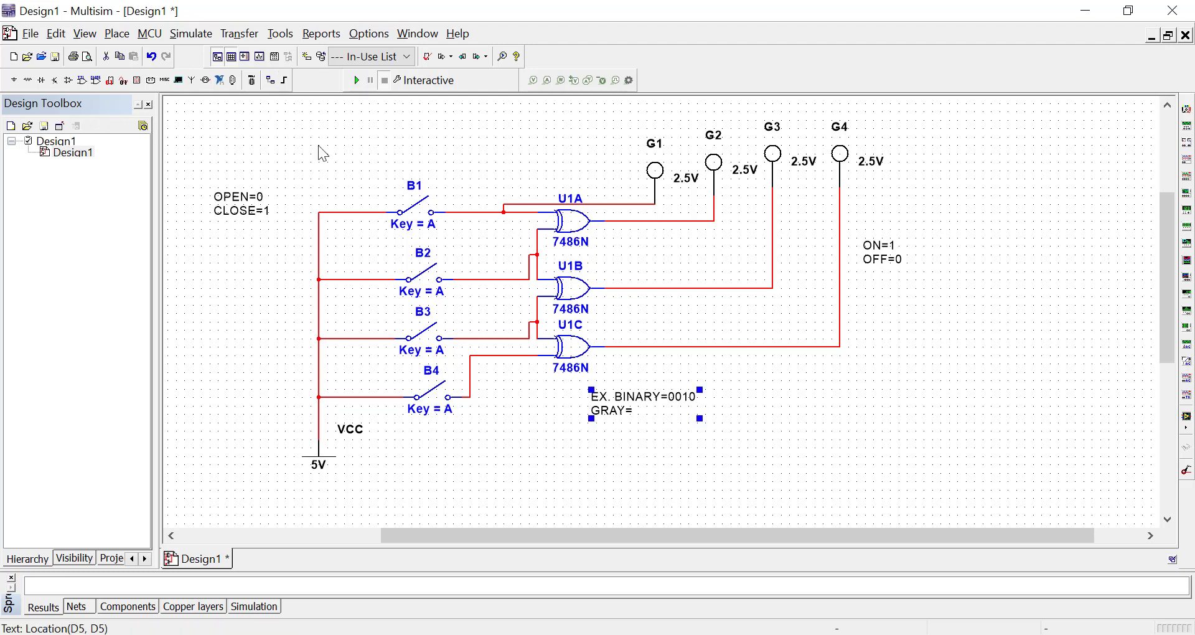
# Set the threshold voltage of probe G1 to 5 V
pyautogui.doubleClick(657, 172)
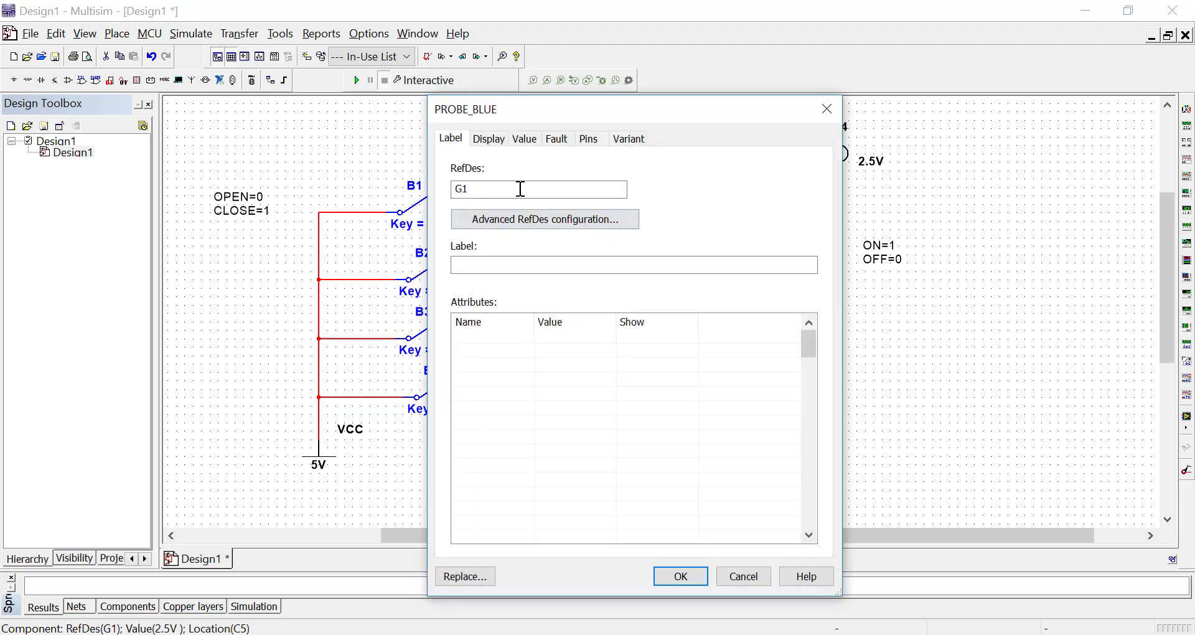
pyautogui.click(525, 138)
pyautogui.moveTo(702, 164); pyautogui.dragTo(673, 163)
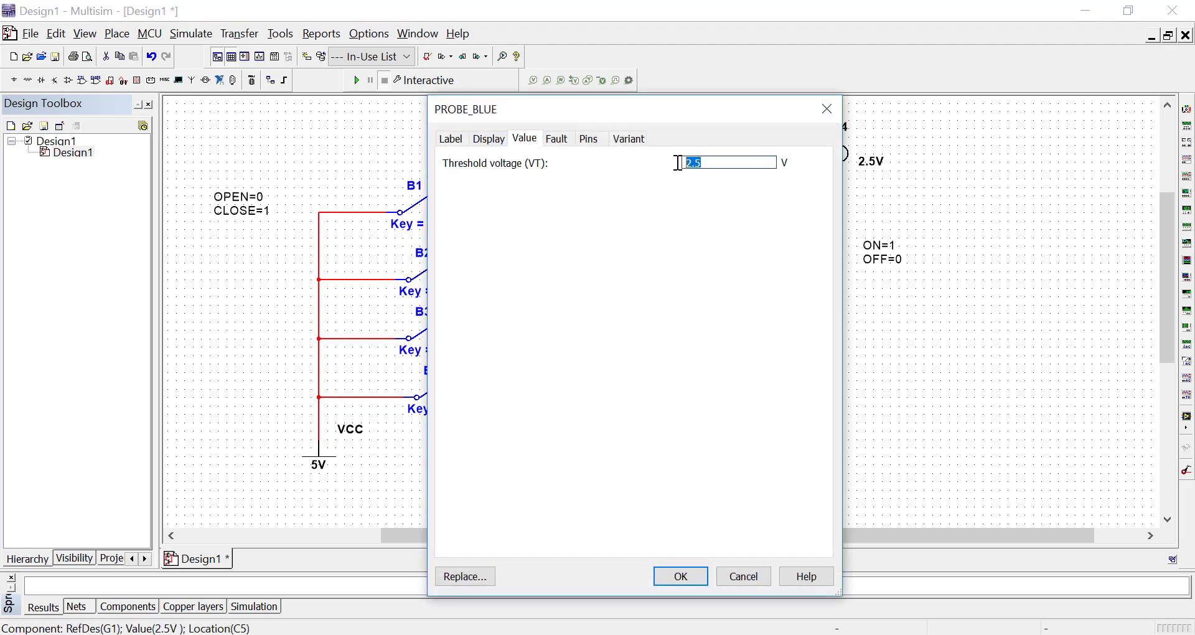
pyautogui.write('5')
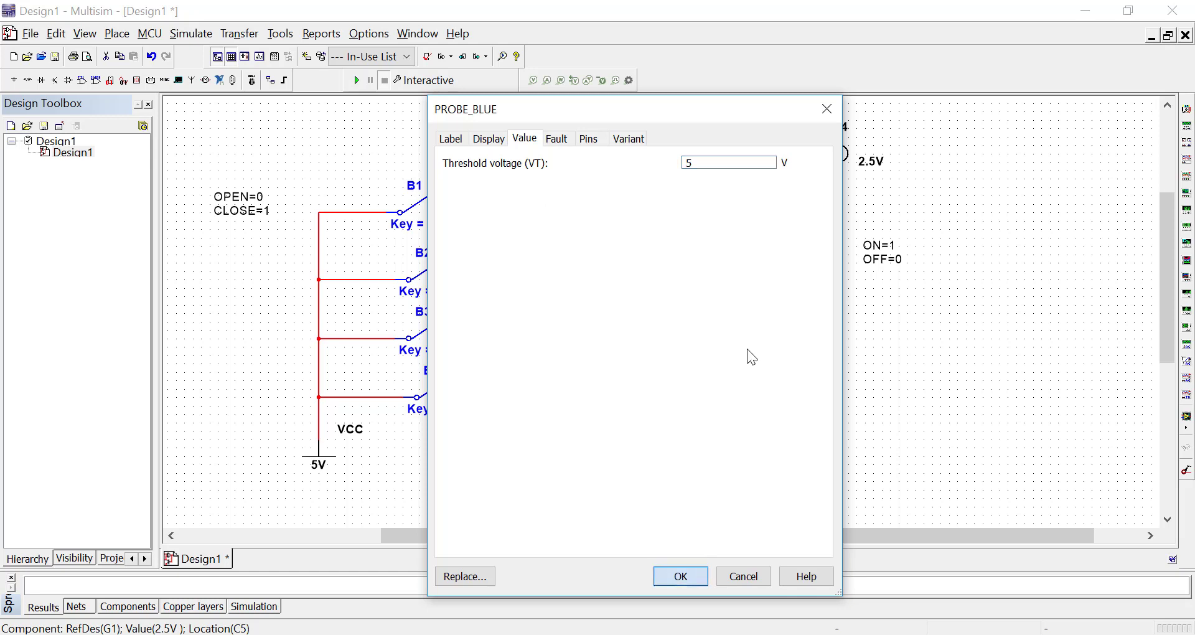
pyautogui.click(678, 579)
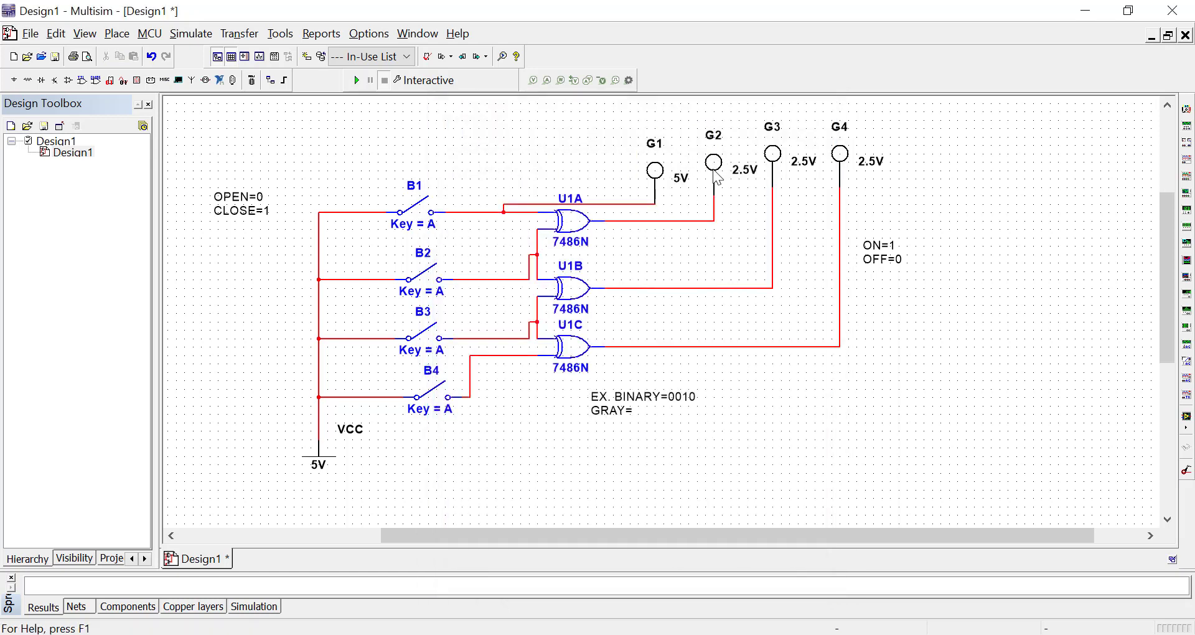
# Set the threshold voltage of probes G2, G3 and G4 to 5 V each
pyautogui.doubleClick(710, 177)
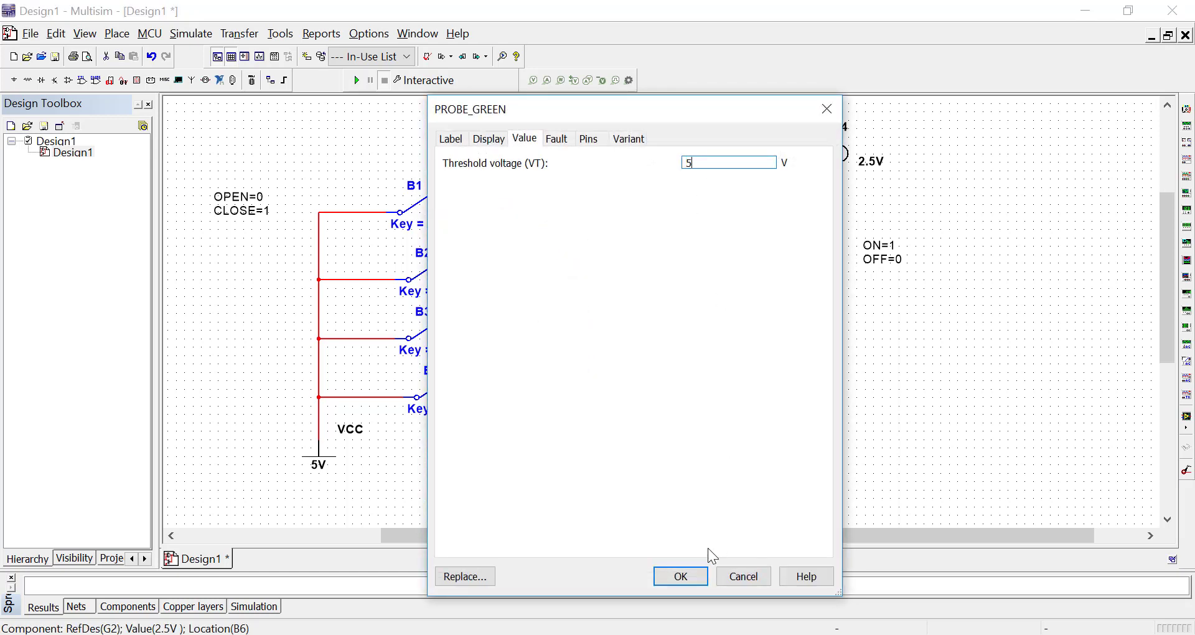
pyautogui.click(681, 577)
pyautogui.doubleClick(774, 166)
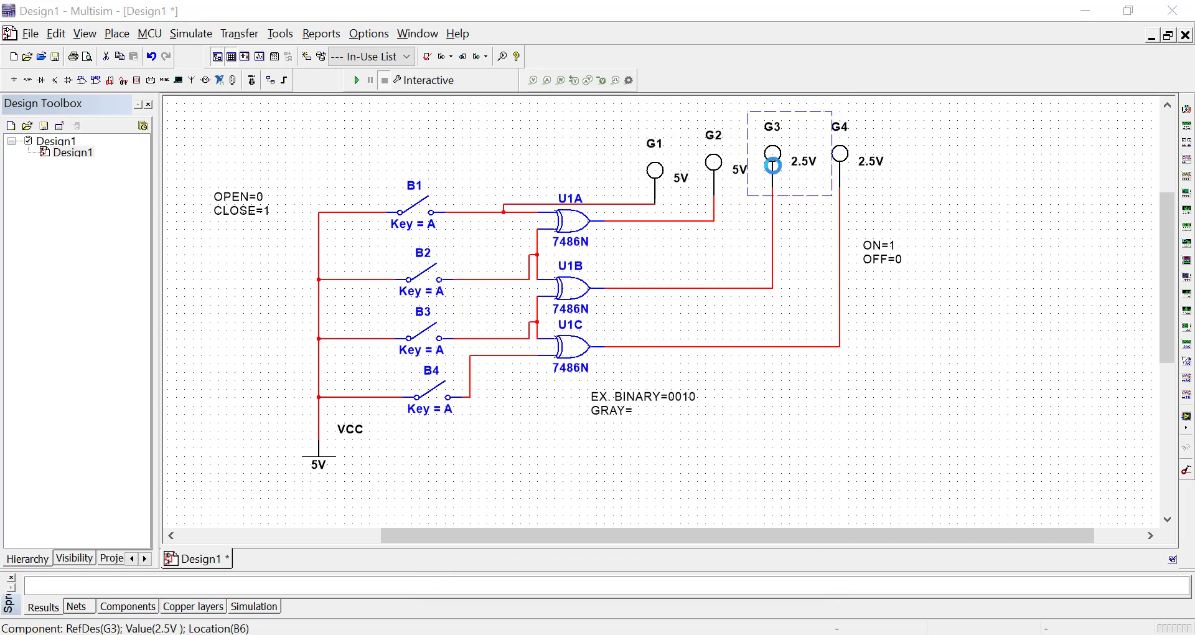
pyautogui.write('5')
pyautogui.click(681, 577)
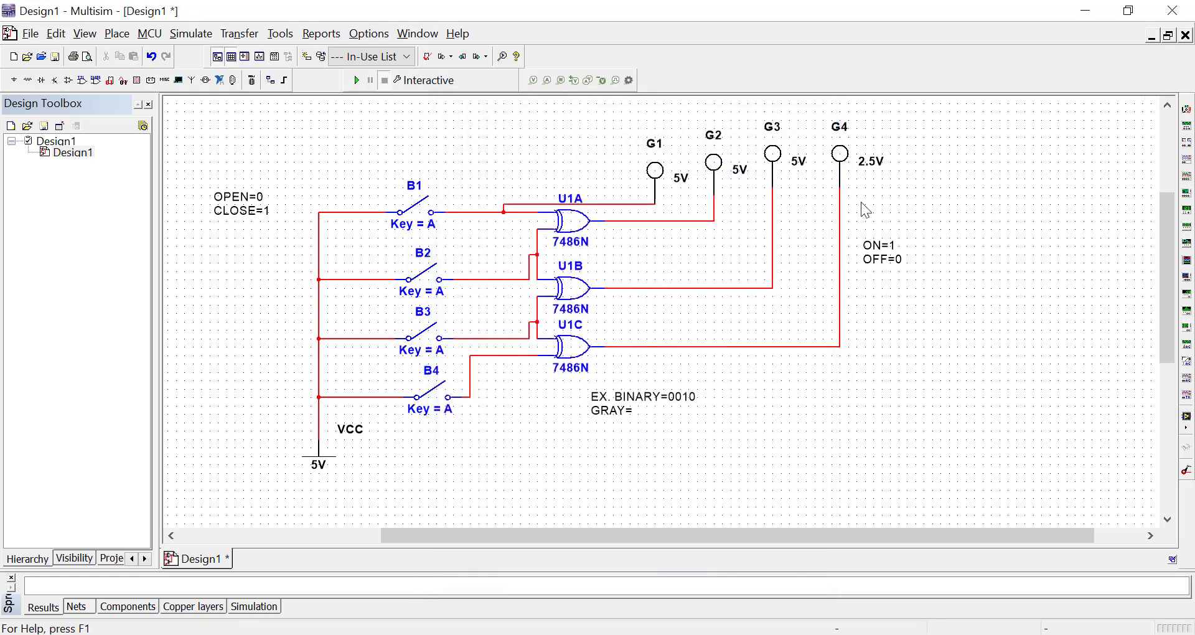
pyautogui.doubleClick(836, 157)
pyautogui.write('5')
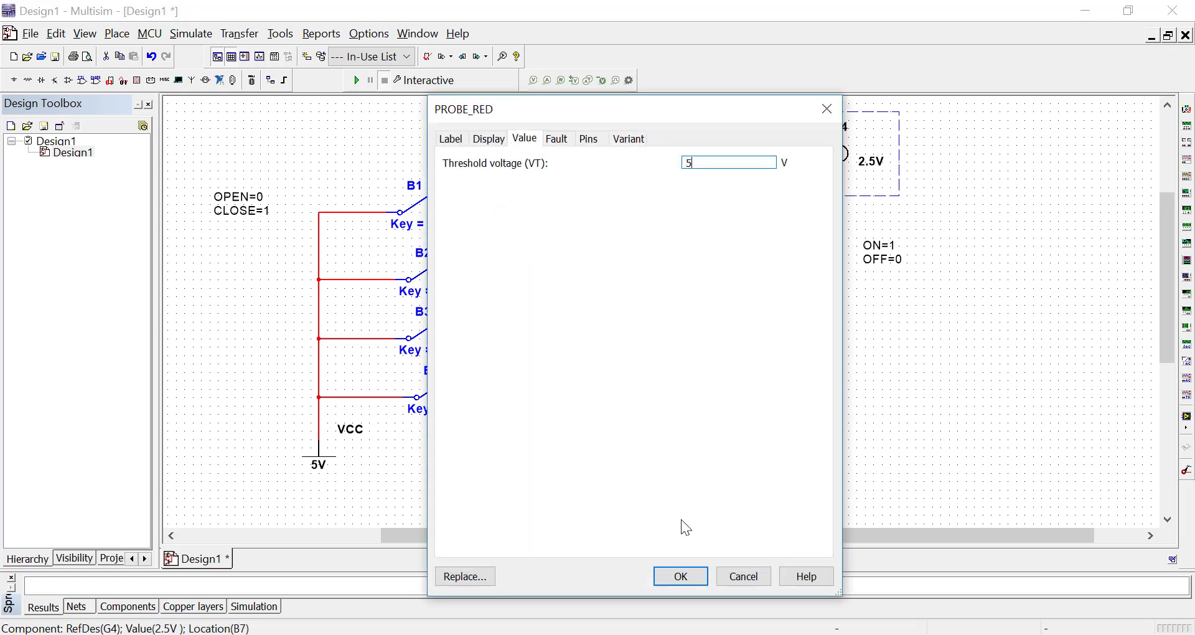
pyautogui.click(684, 578)
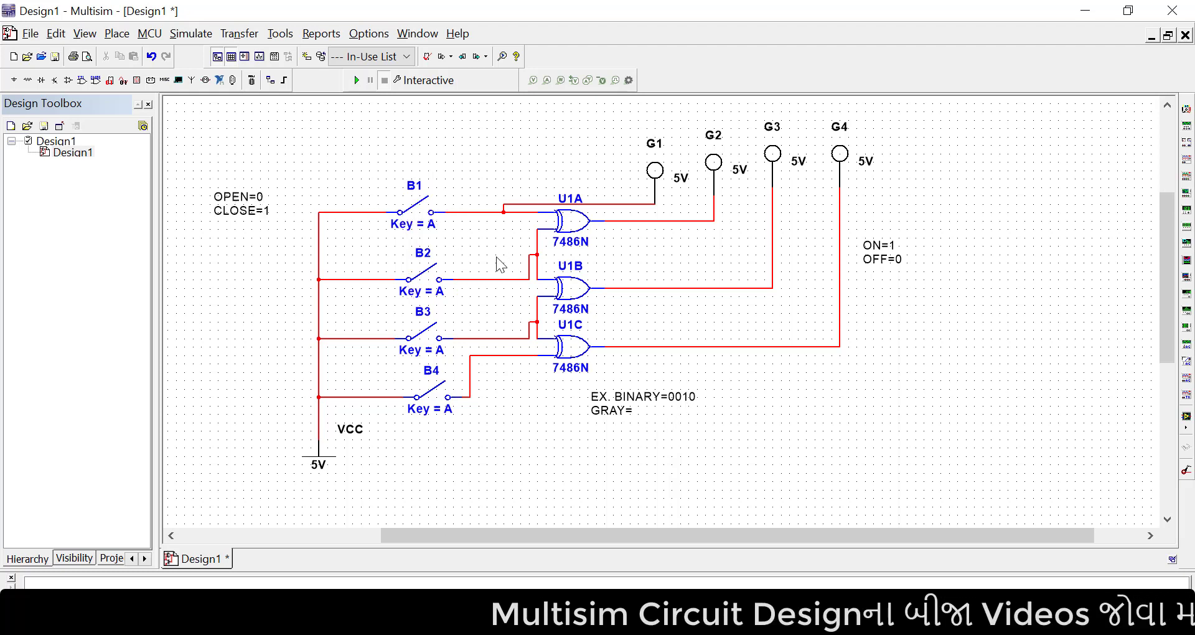
# Close switch B3 for binary input 0010, run the interactive simulation to check the probes, and stop it
pyautogui.click(427, 332)
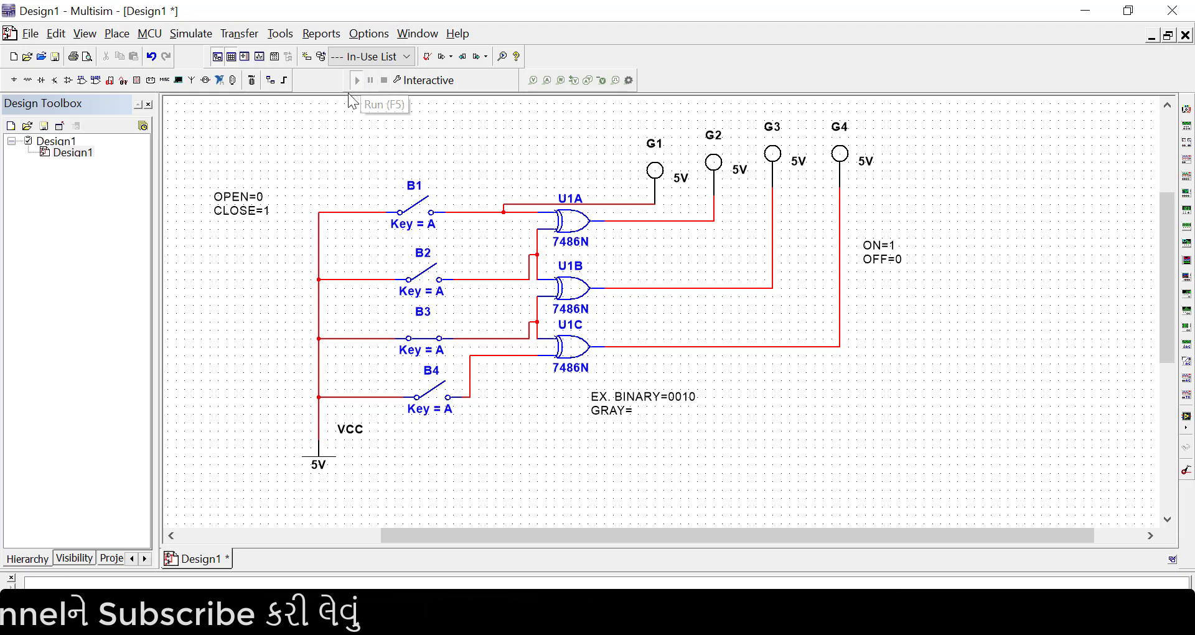
pyautogui.click(356, 82)
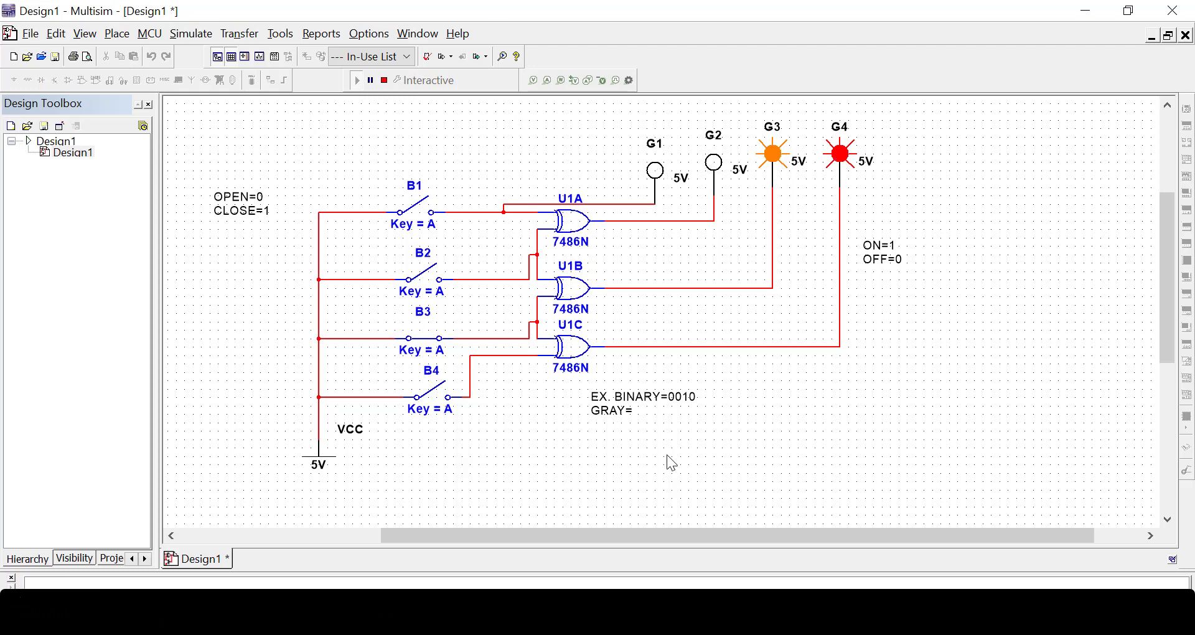
pyautogui.click(645, 412)
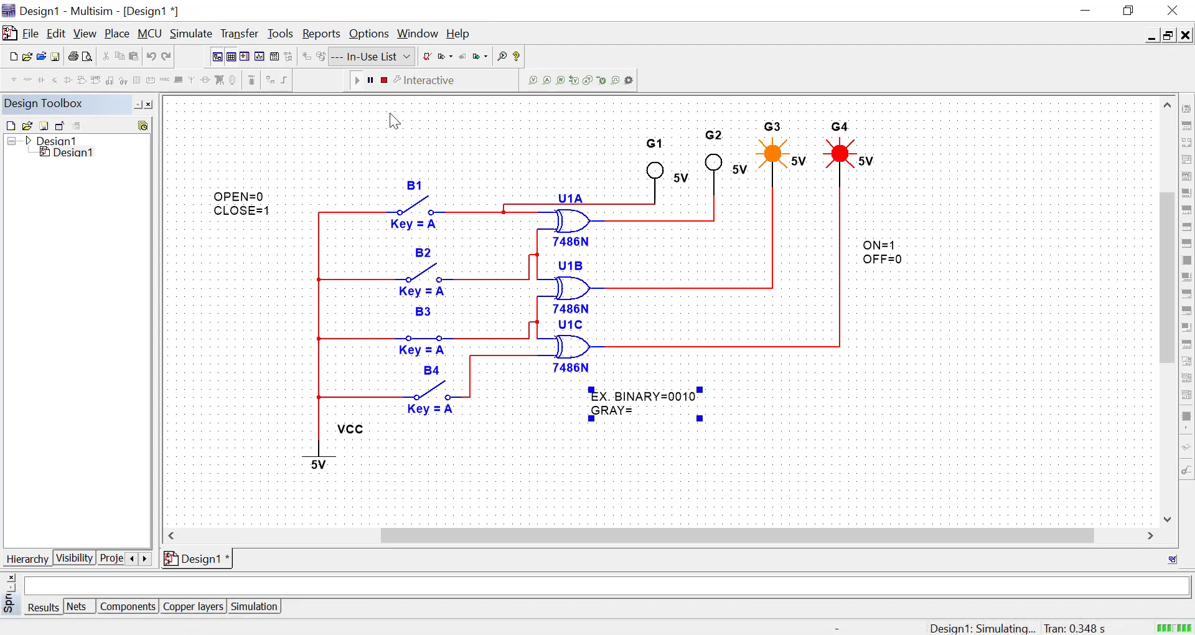
pyautogui.click(384, 80)
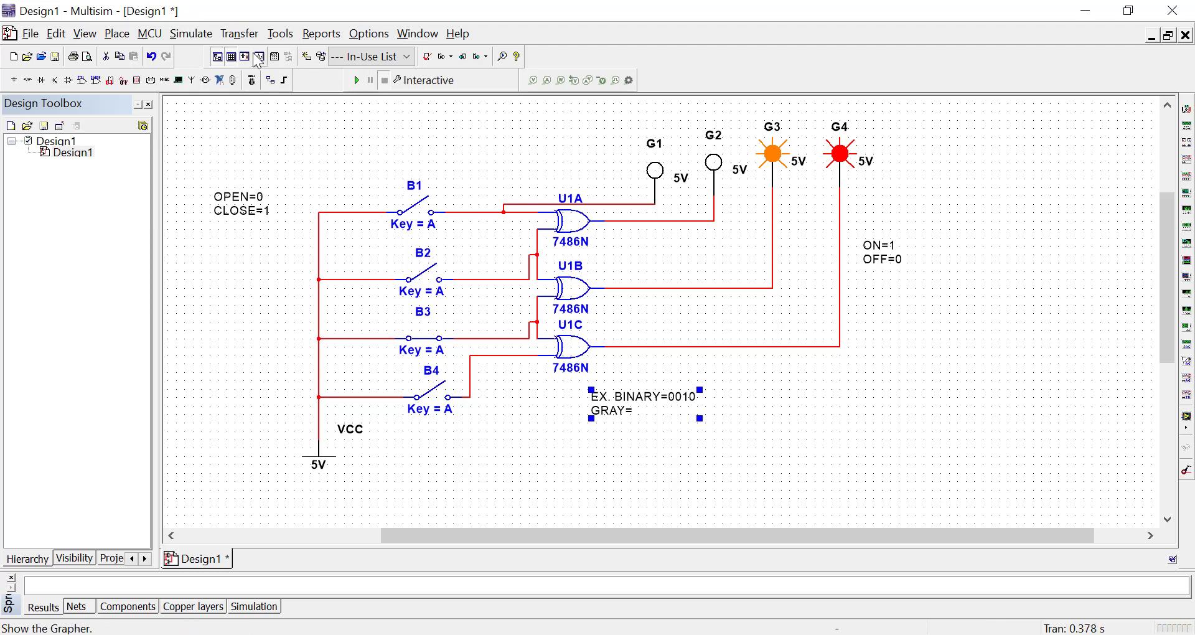
# Complete the second line of the example note below U1C as "GRAY=0010"
pyautogui.click(117, 34)
pyautogui.click(131, 374)
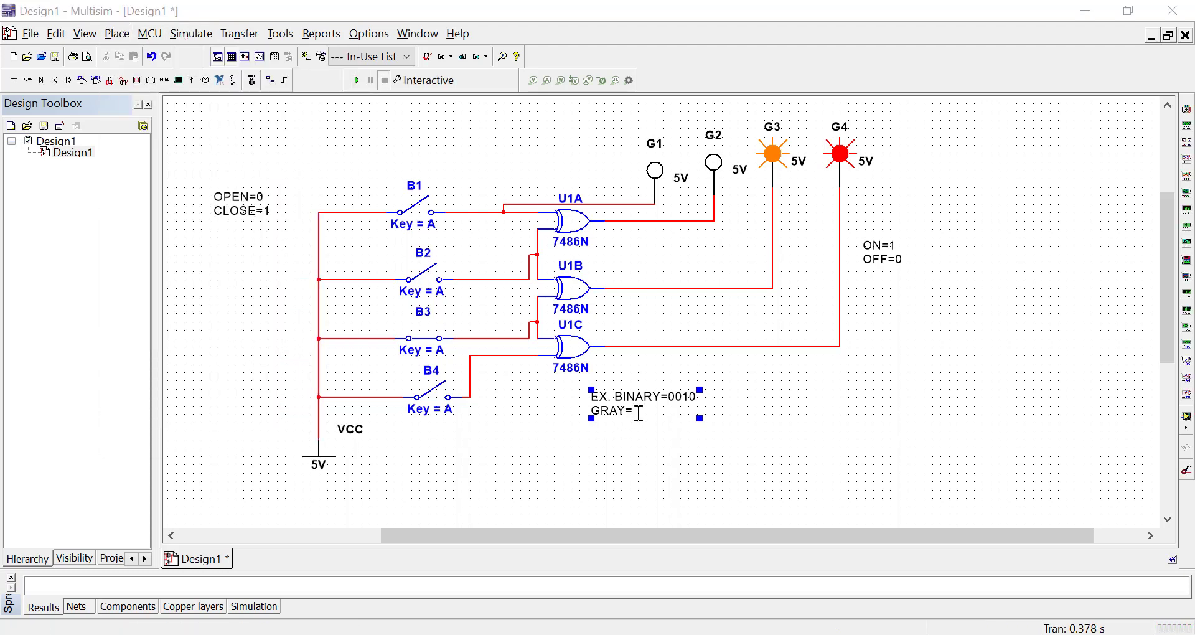
pyautogui.click(639, 413)
pyautogui.click(628, 405)
pyautogui.doubleClick(616, 402)
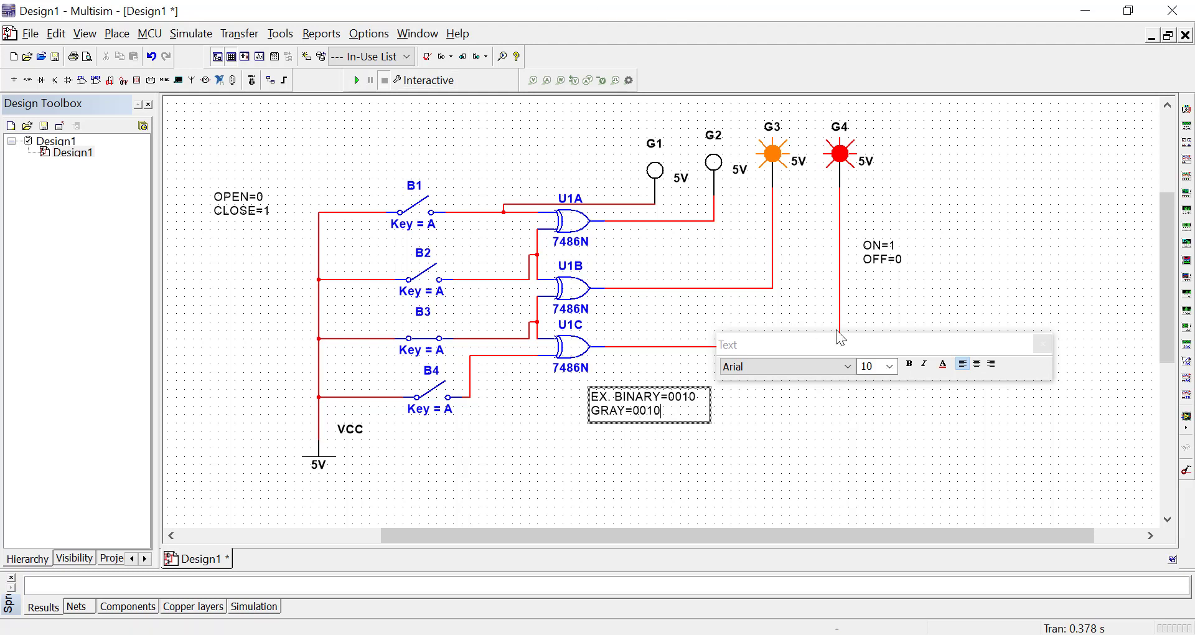
pyautogui.click(1043, 344)
pyautogui.click(899, 374)
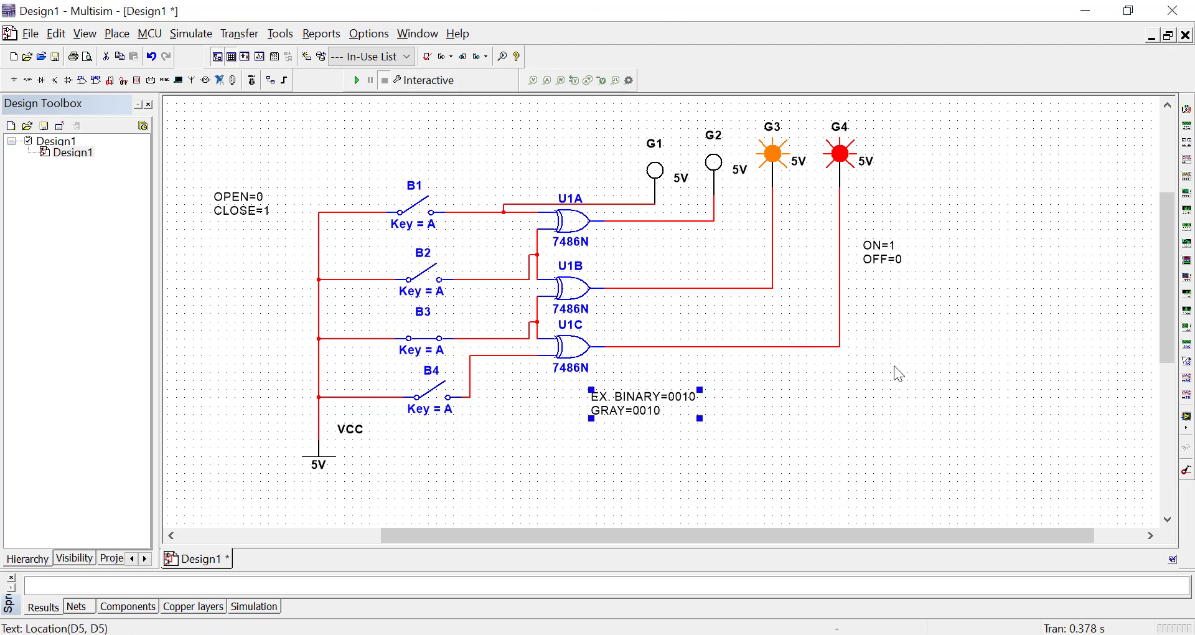
pyautogui.click(778, 440)
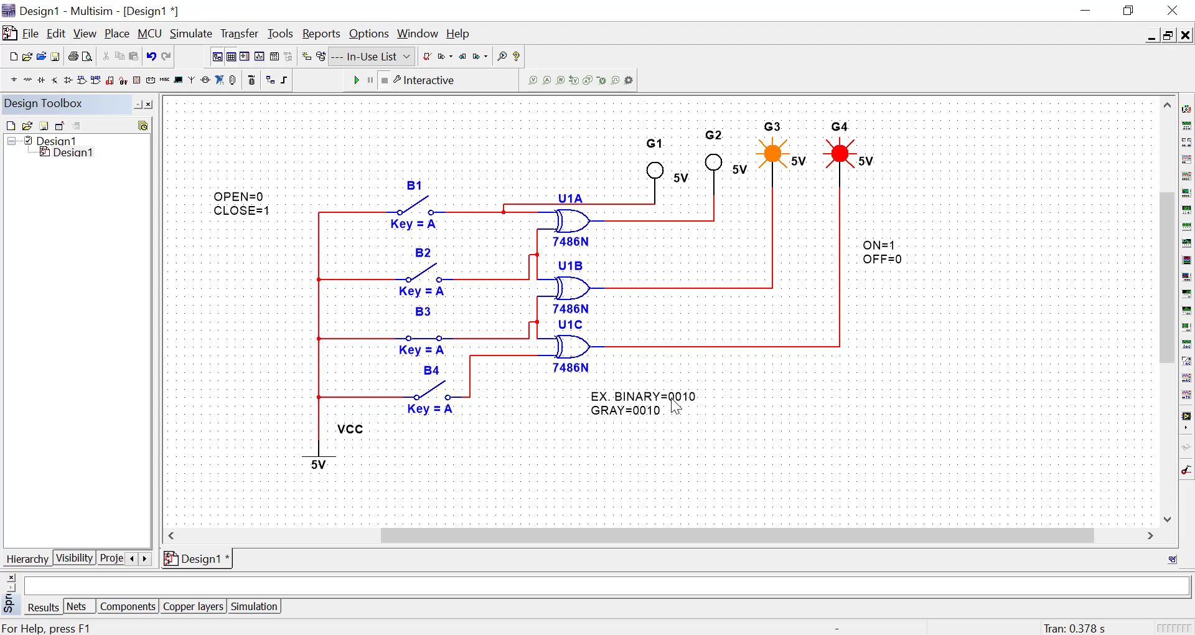
# Check binary 0010 in the Adobe Acrobat conversion table and correct the example note in Multisim to "GRAY=0011"
pyautogui.hotkey('alt', 'Tab')
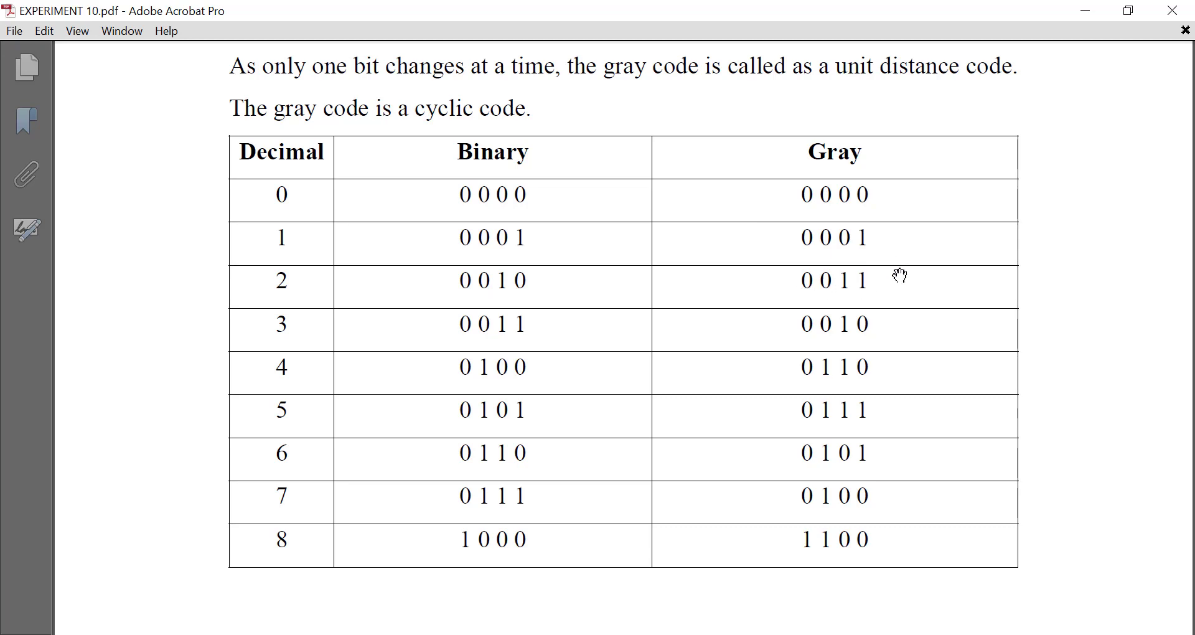
pyautogui.click(1086, 11)
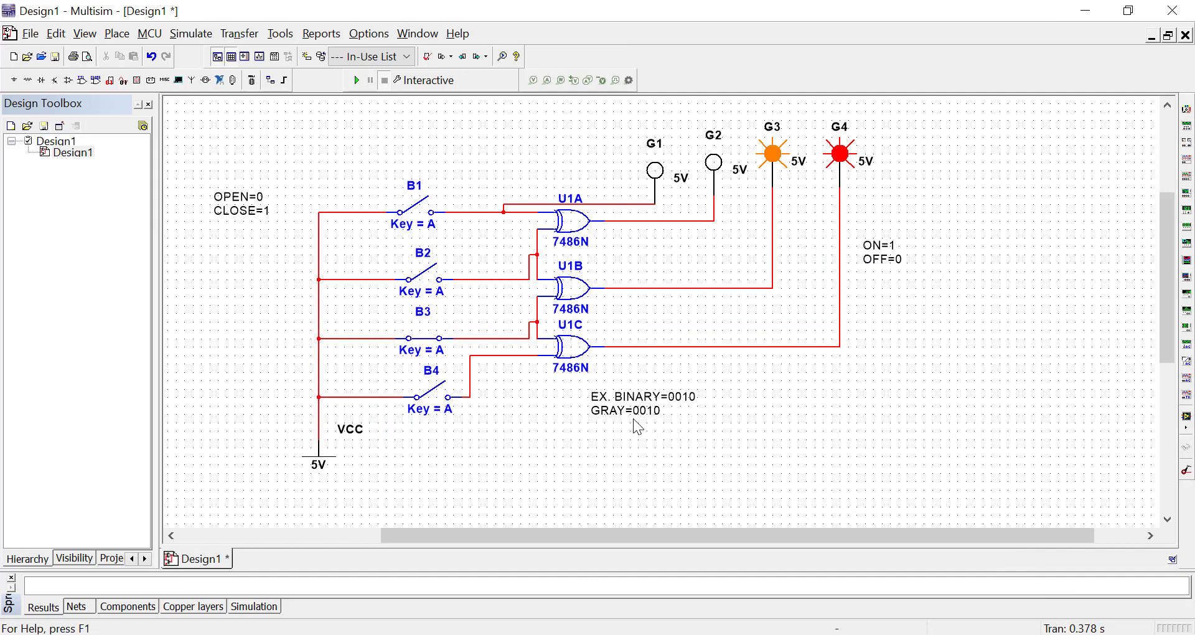
pyautogui.click(661, 422)
pyautogui.doubleClick(661, 422)
pyautogui.press('BackSpace')
pyautogui.write('1')
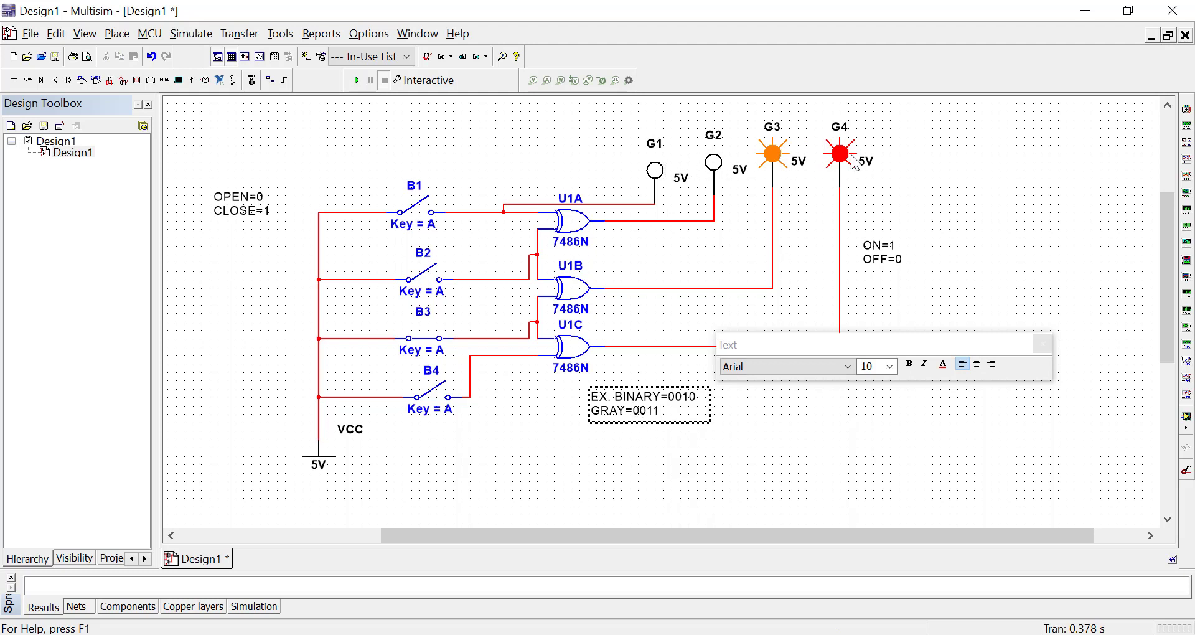
pyautogui.click(779, 426)
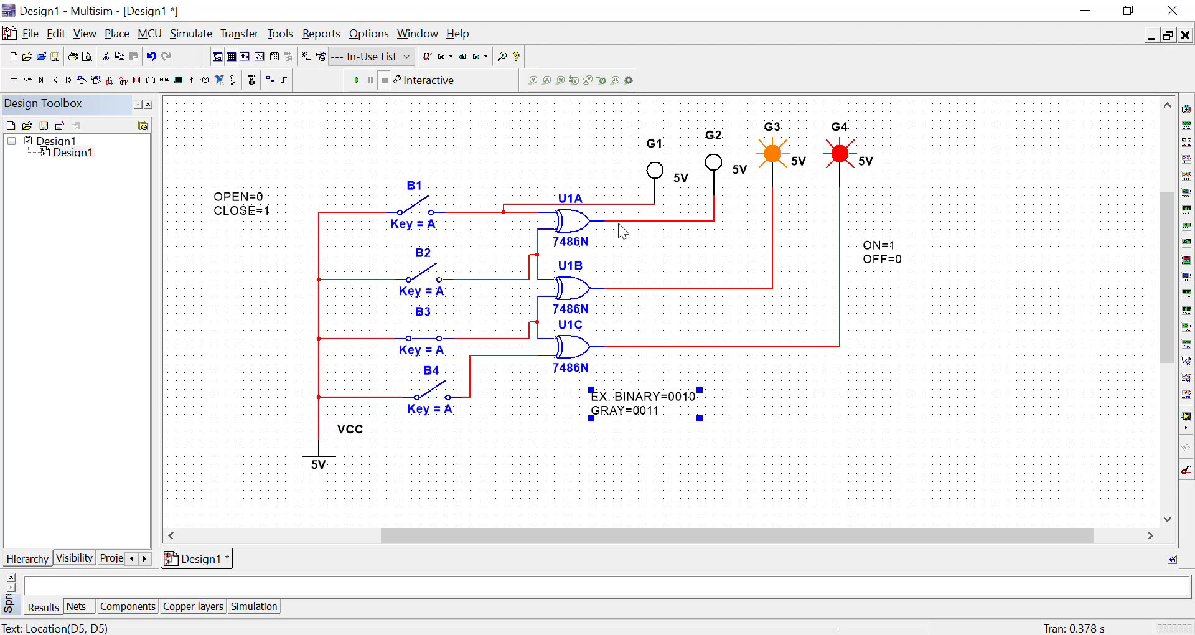
# Switch to Adobe Acrobat and review the binary-to-Gray table rows for decimals 9 to 15 before returning to Multisim
pyautogui.hotkey('alt', 'Tab')
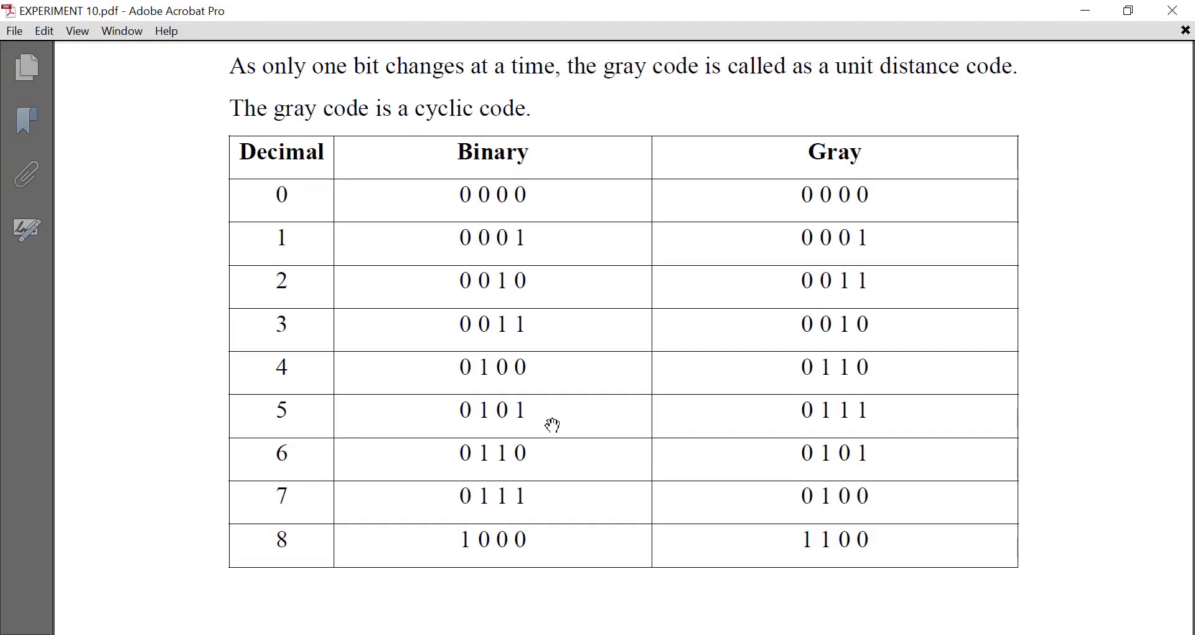
pyautogui.scroll(-10, 554, 427)
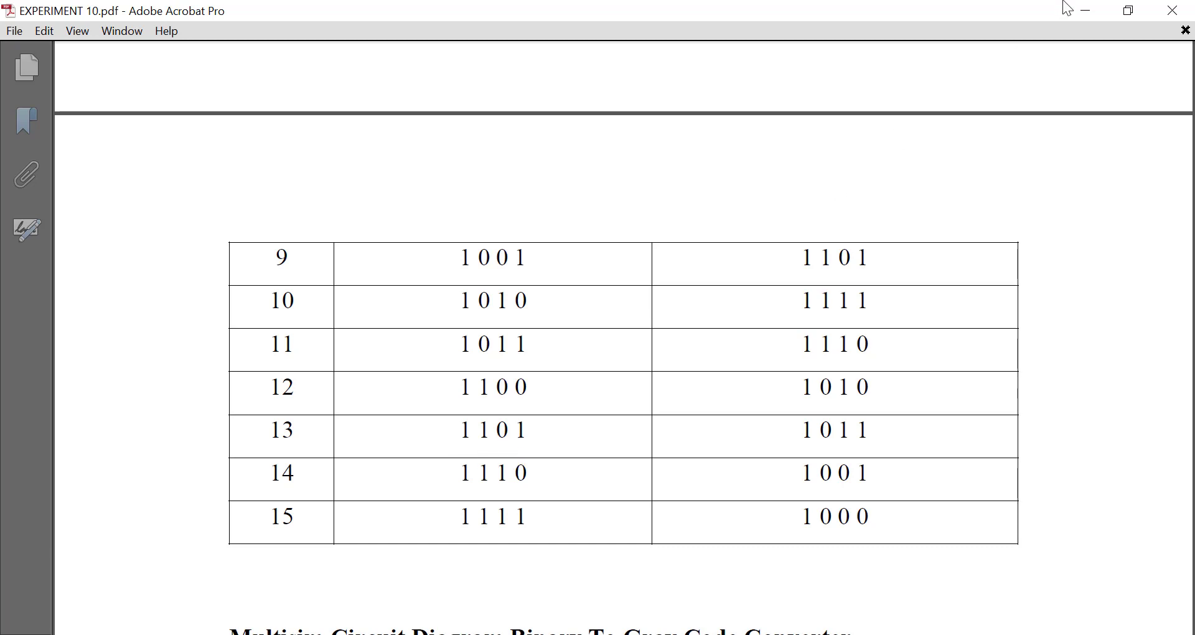
pyautogui.click(1086, 10)
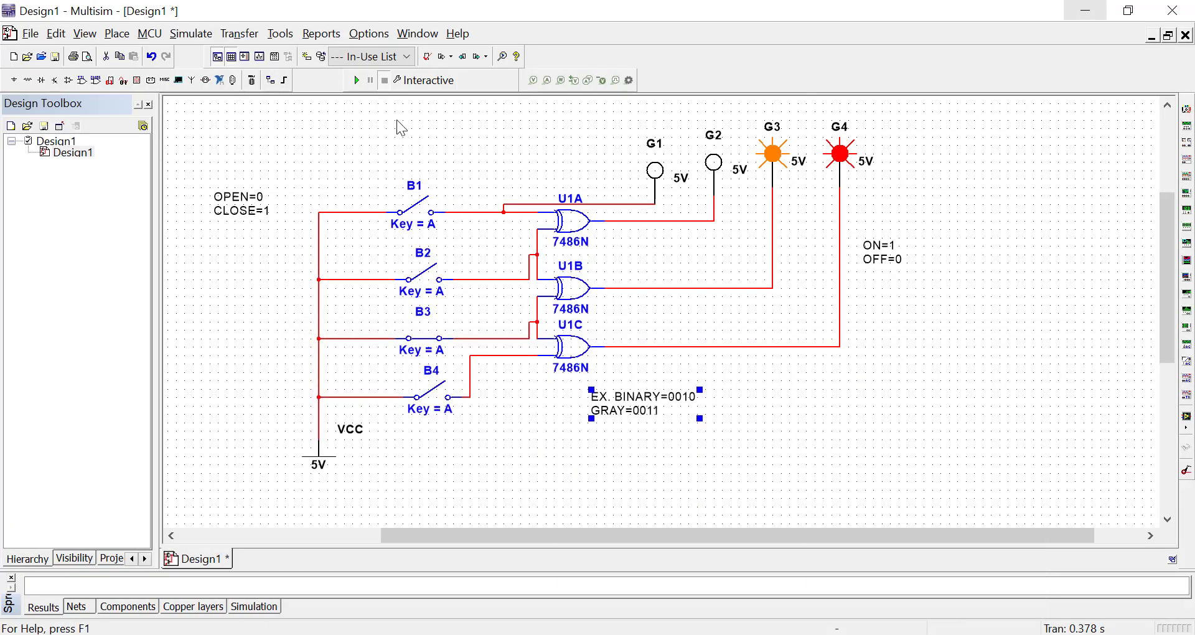
# Set the binary input to 1101 by closing B1, B2 and B4 and opening B3, and run the simulation
pyautogui.click(425, 209)
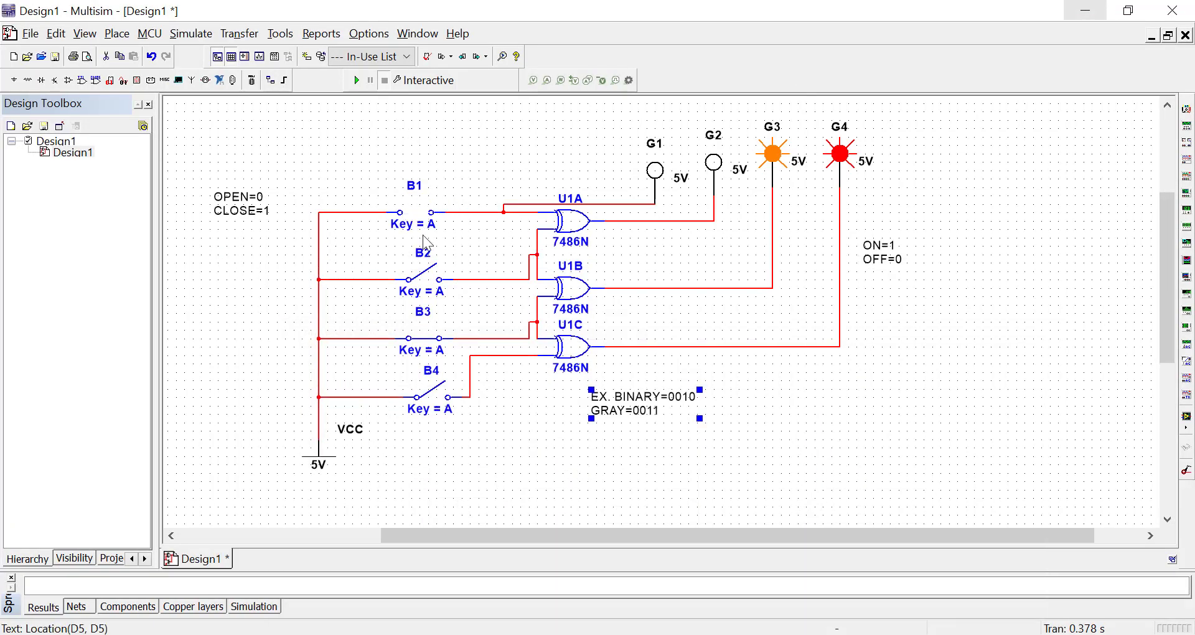
pyautogui.click(425, 287)
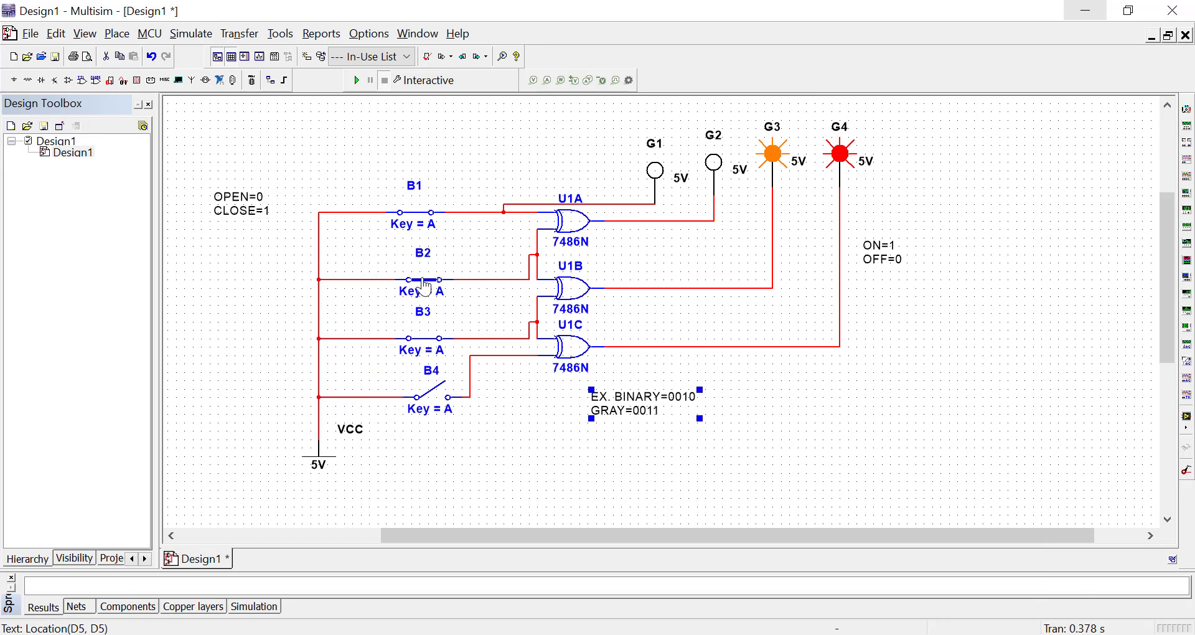
pyautogui.click(426, 346)
pyautogui.click(432, 398)
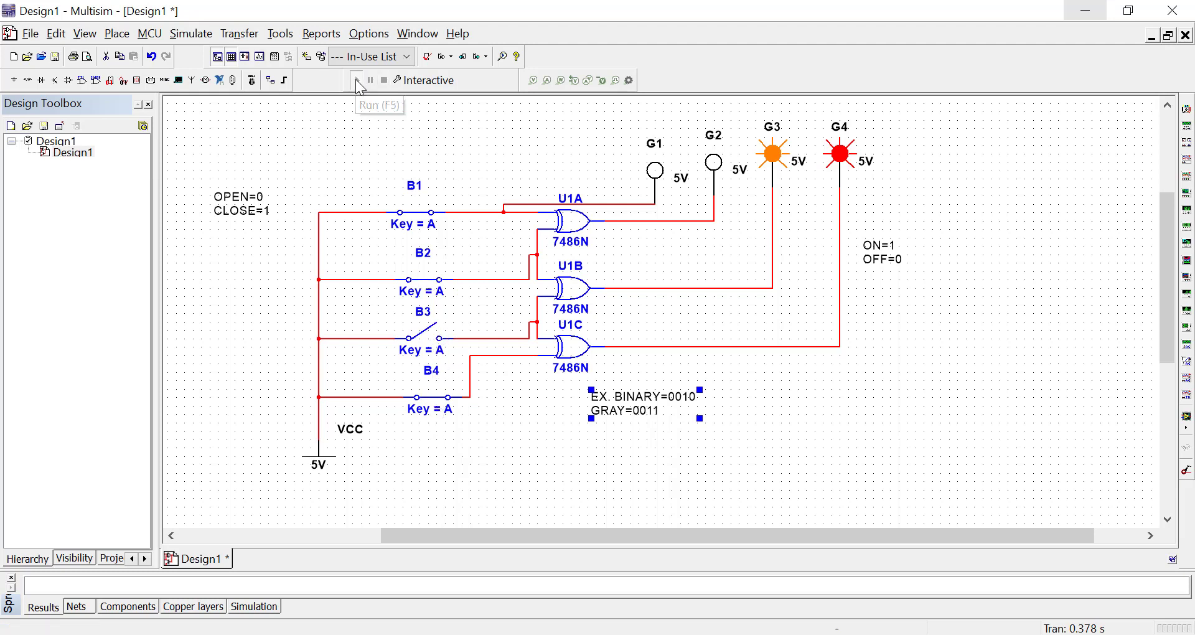
pyautogui.click(357, 81)
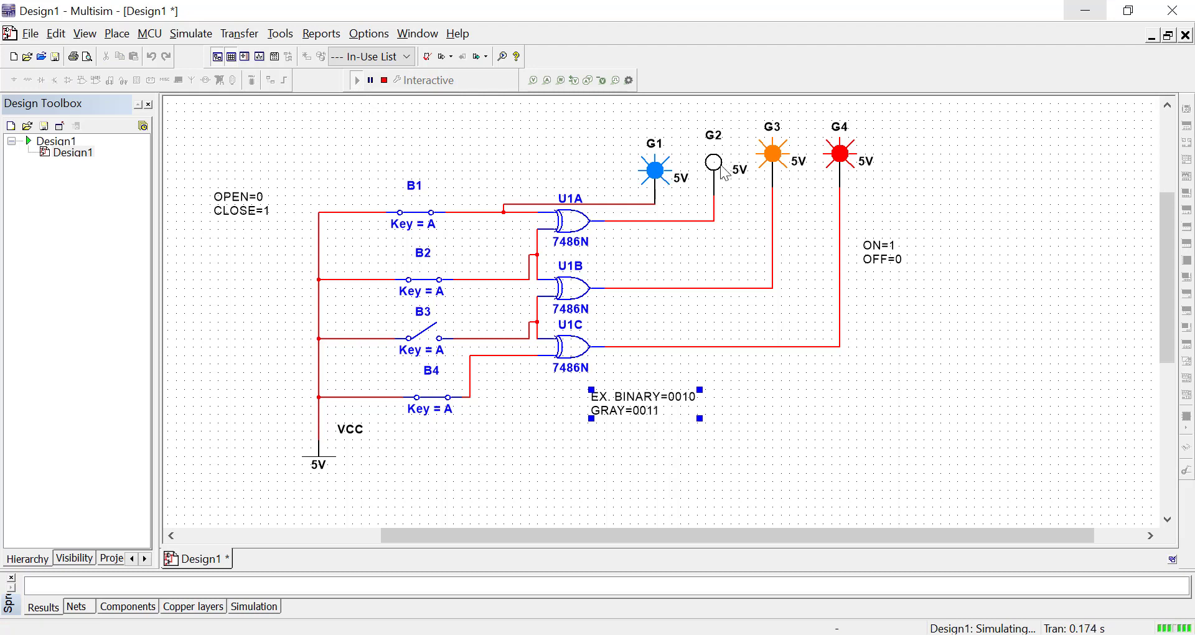
# Check the binary 1101 row in the Adobe Acrobat conversion table, then return to Multisim and stop the simulation
pyautogui.hotkey('alt', 'Tab')
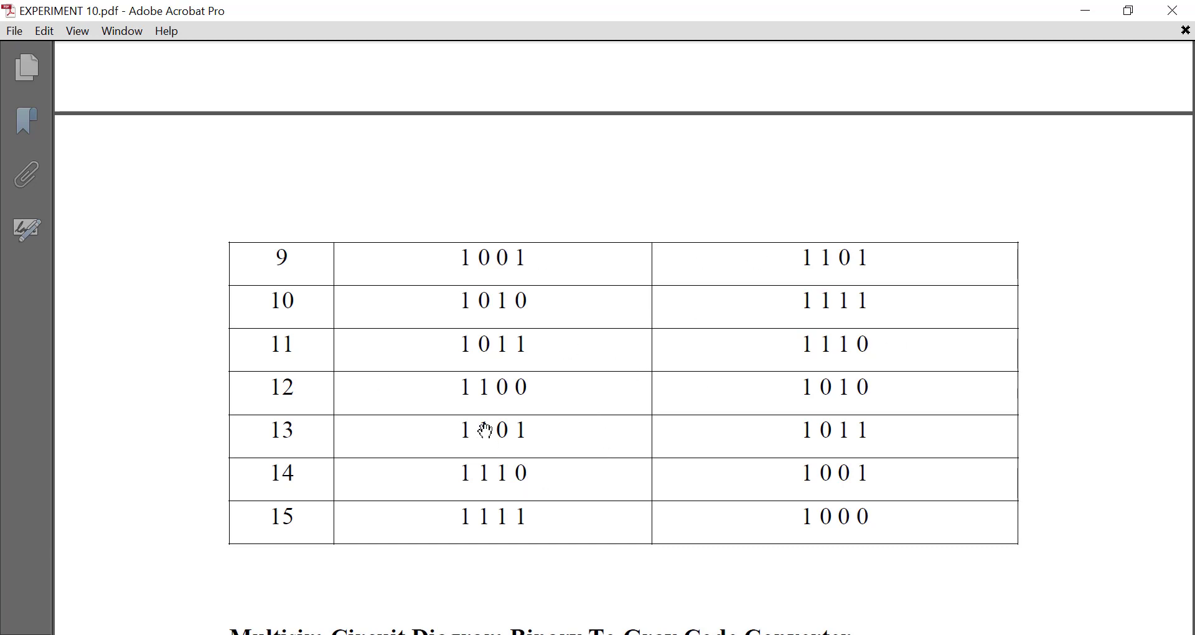
pyautogui.click(1086, 7)
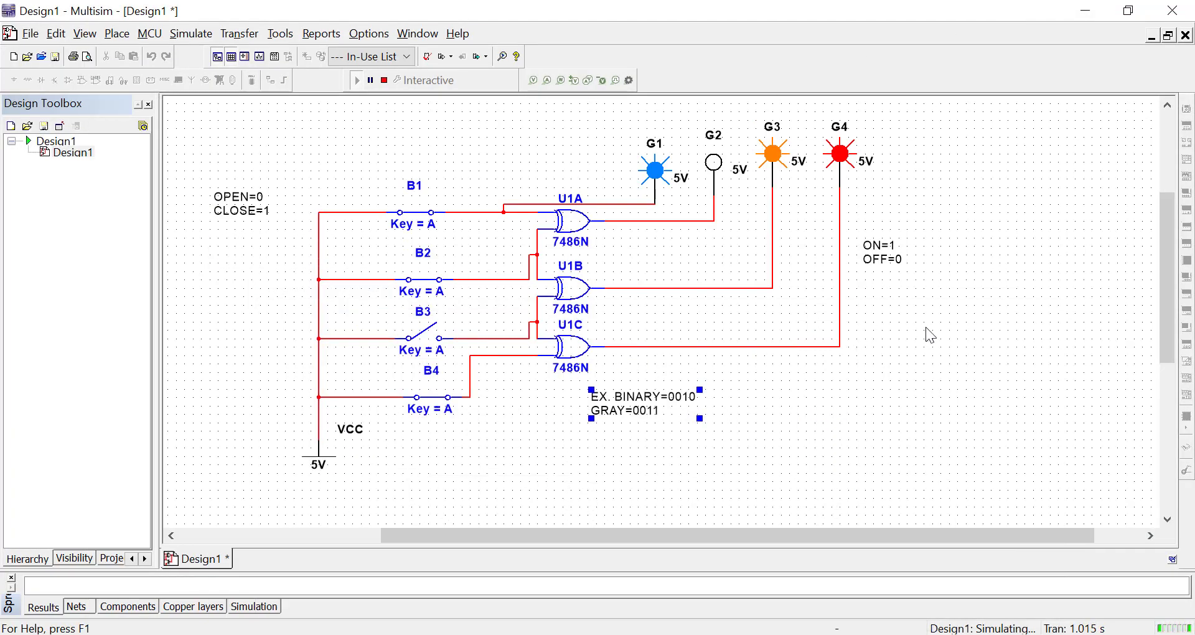
pyautogui.click(618, 450)
pyautogui.click(385, 80)
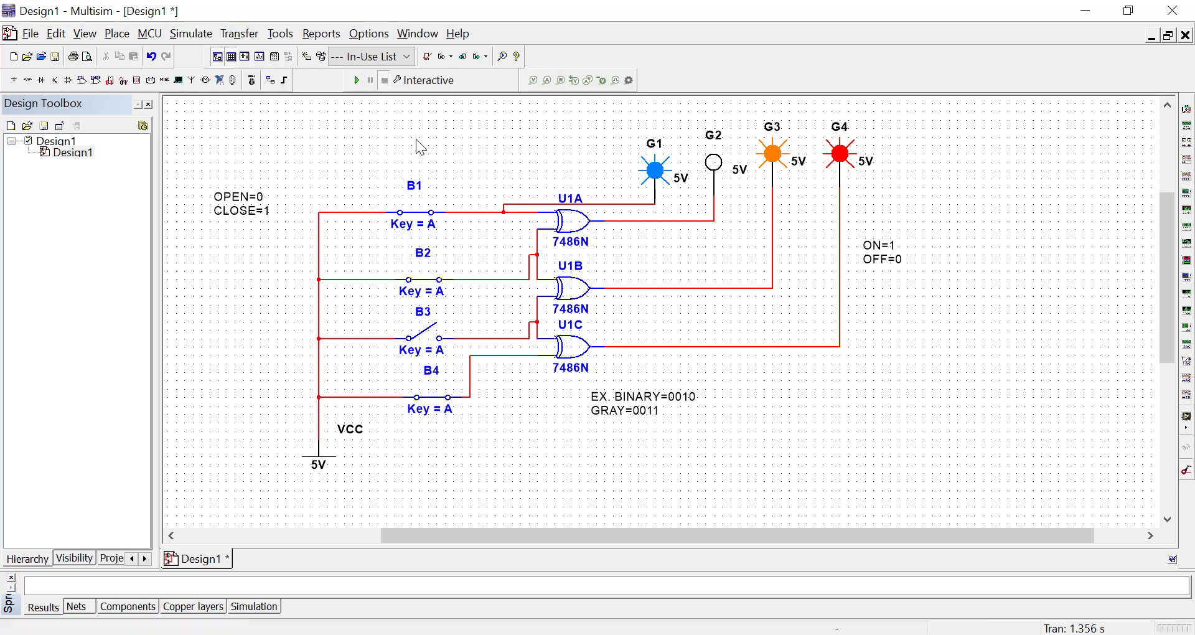
# Place the title text "BINARY TO GRAY CODE CONVERSION" on the schematic above switch B1 and gate U1A
pyautogui.click(118, 34)
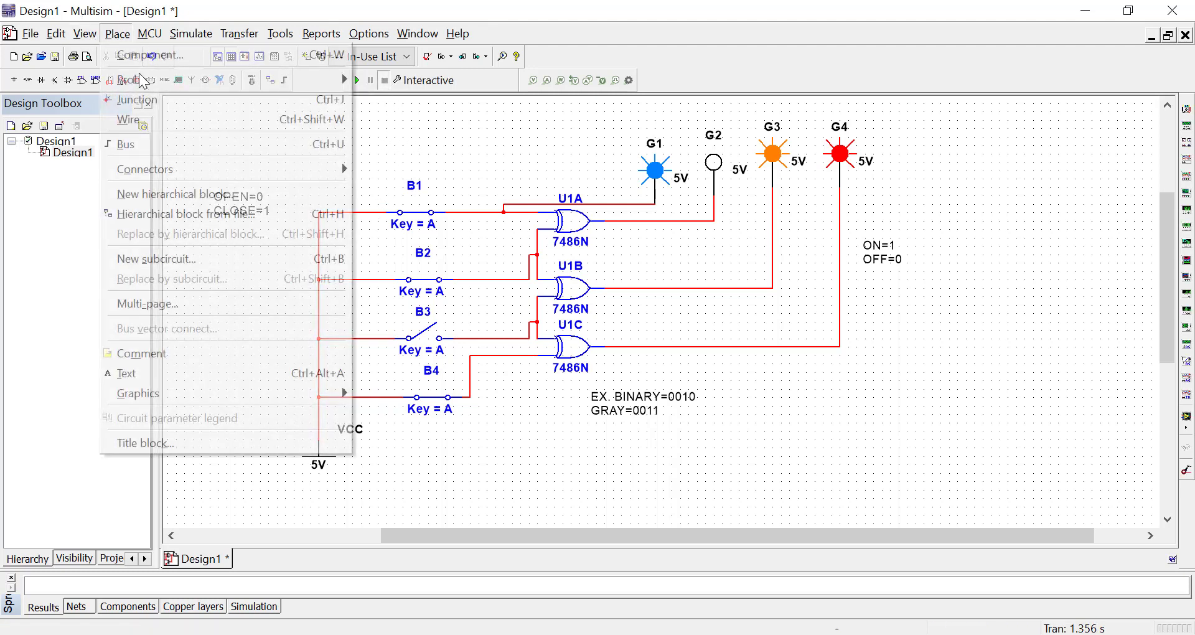
pyautogui.click(168, 372)
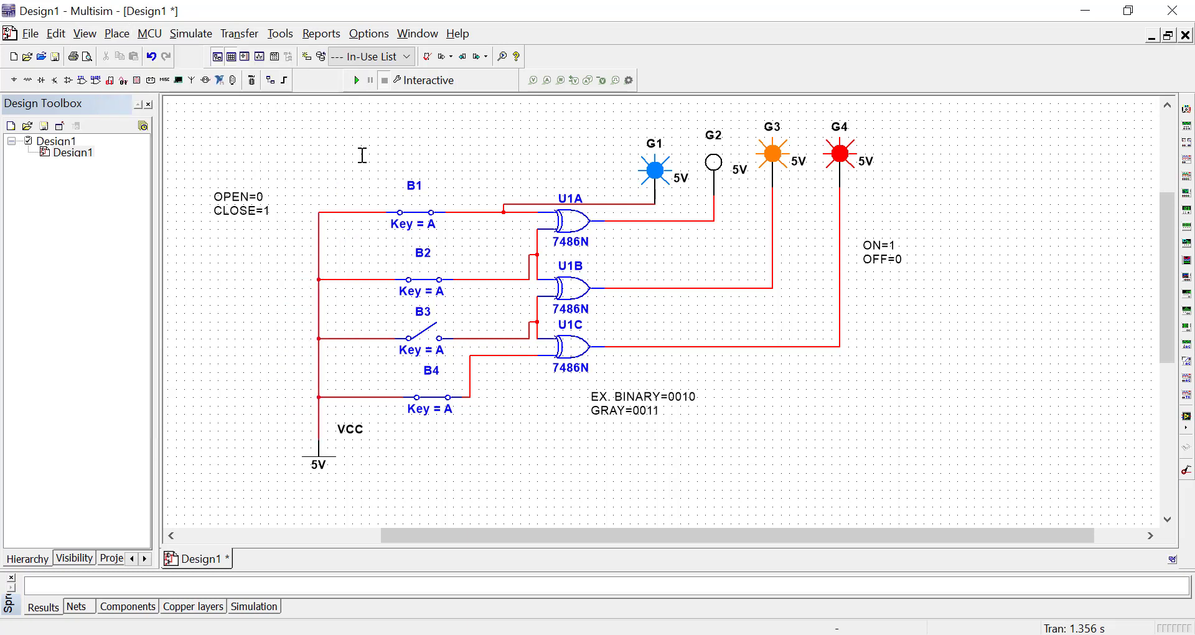
pyautogui.click(376, 124)
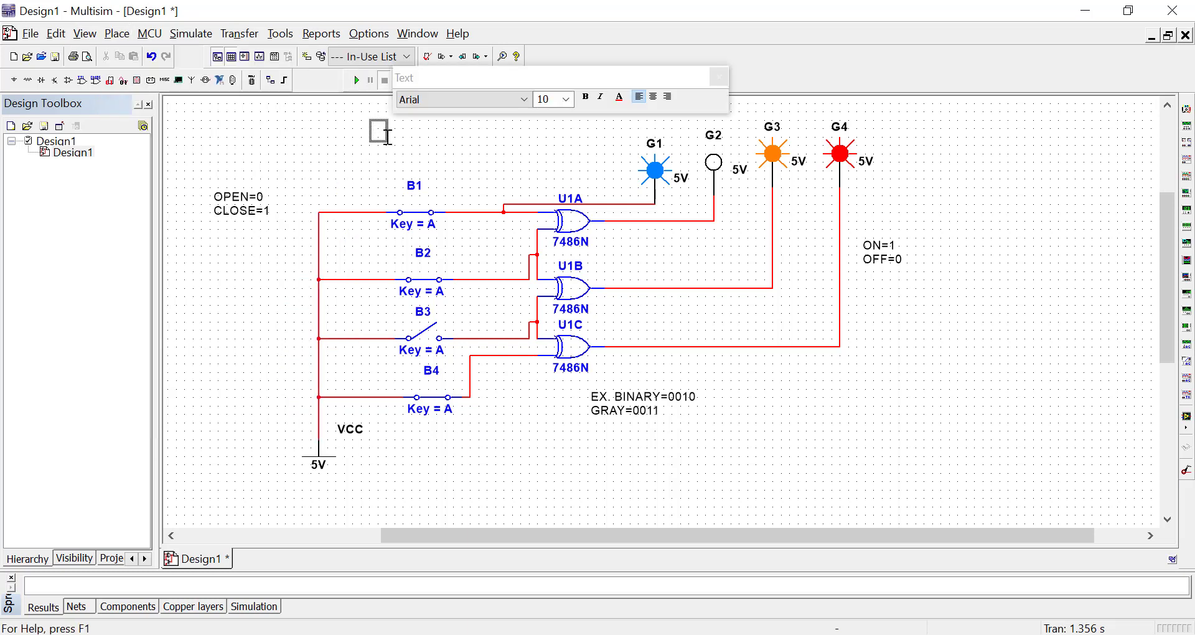
pyautogui.write('BINARY TO GRAY')
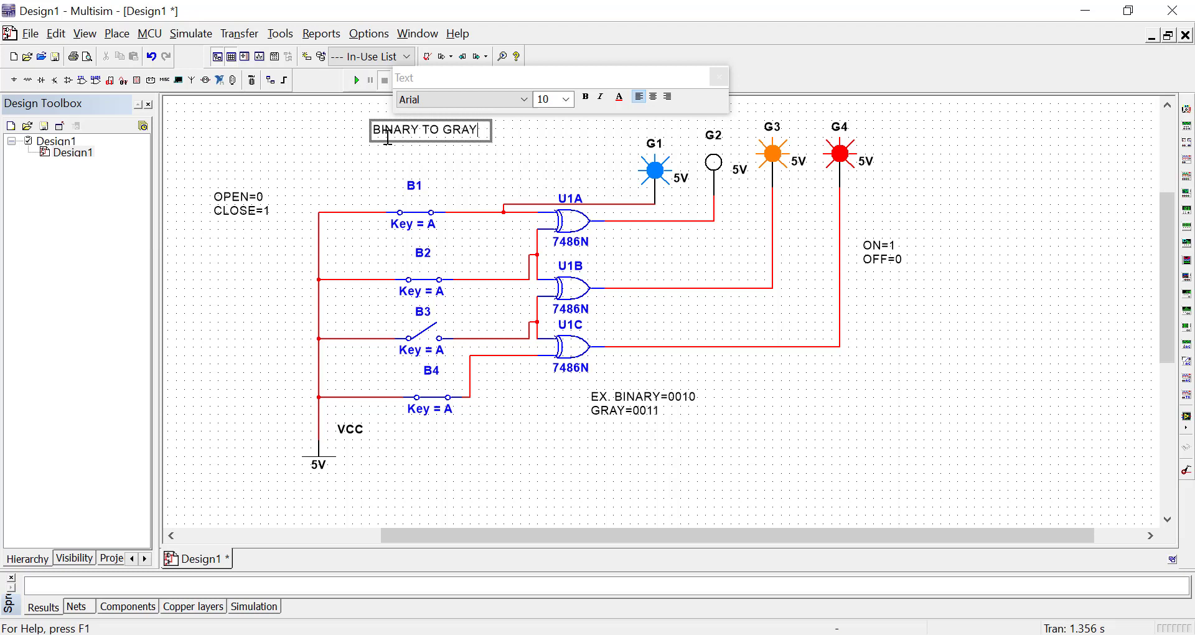
pyautogui.write(' CODE CO')
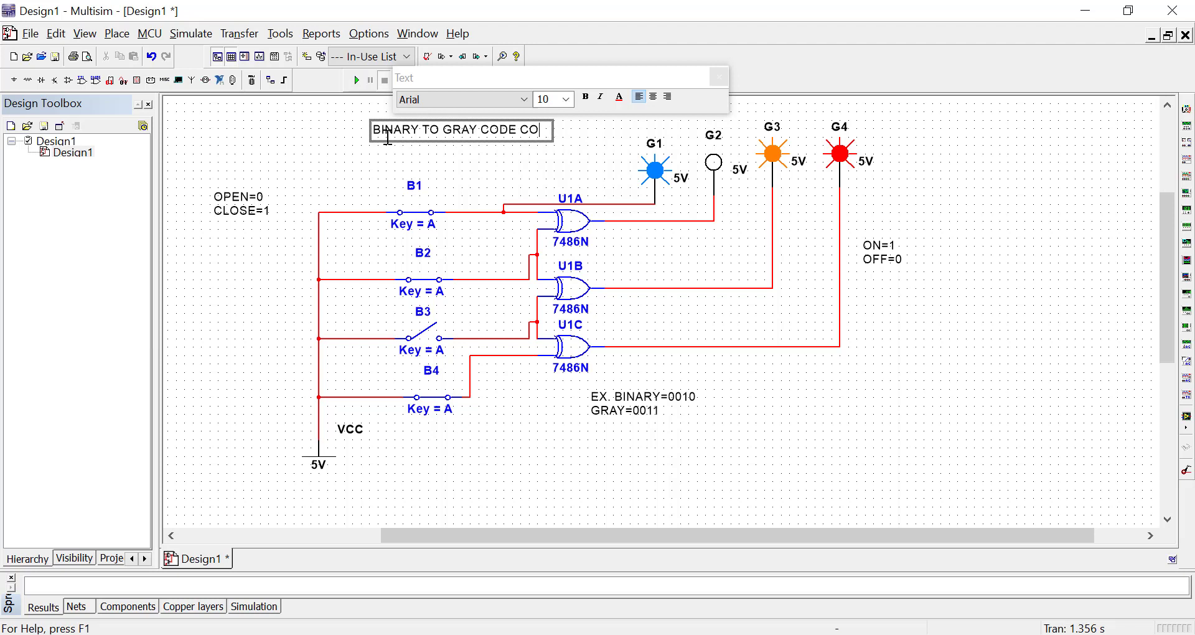
pyautogui.write('NVERSION')
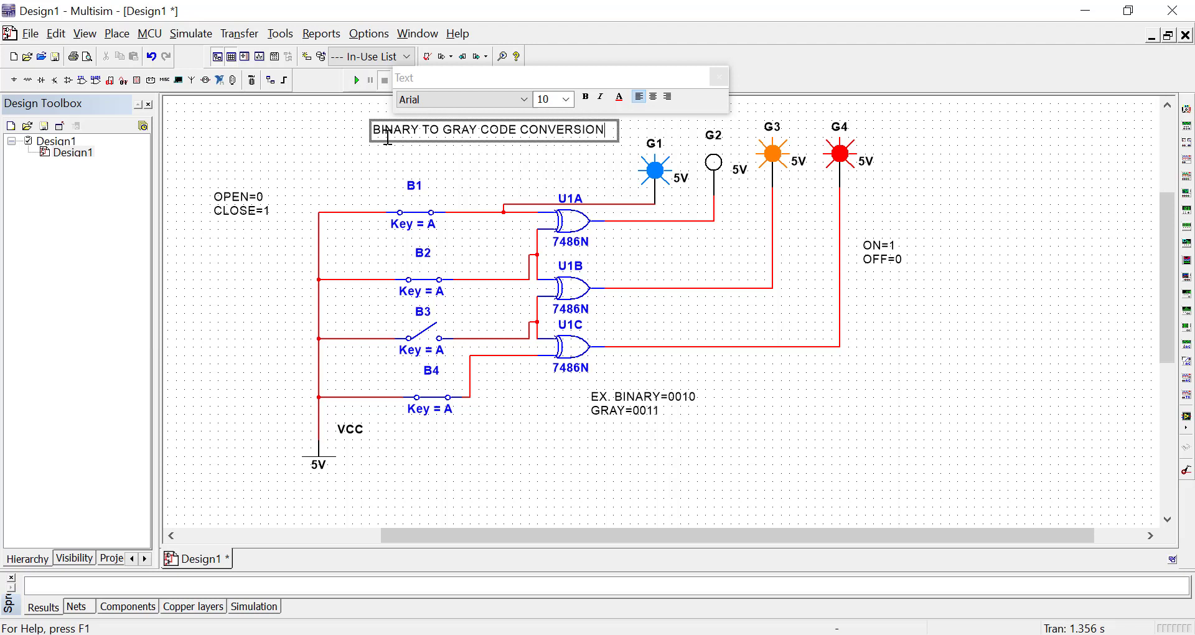
pyautogui.click(973, 272)
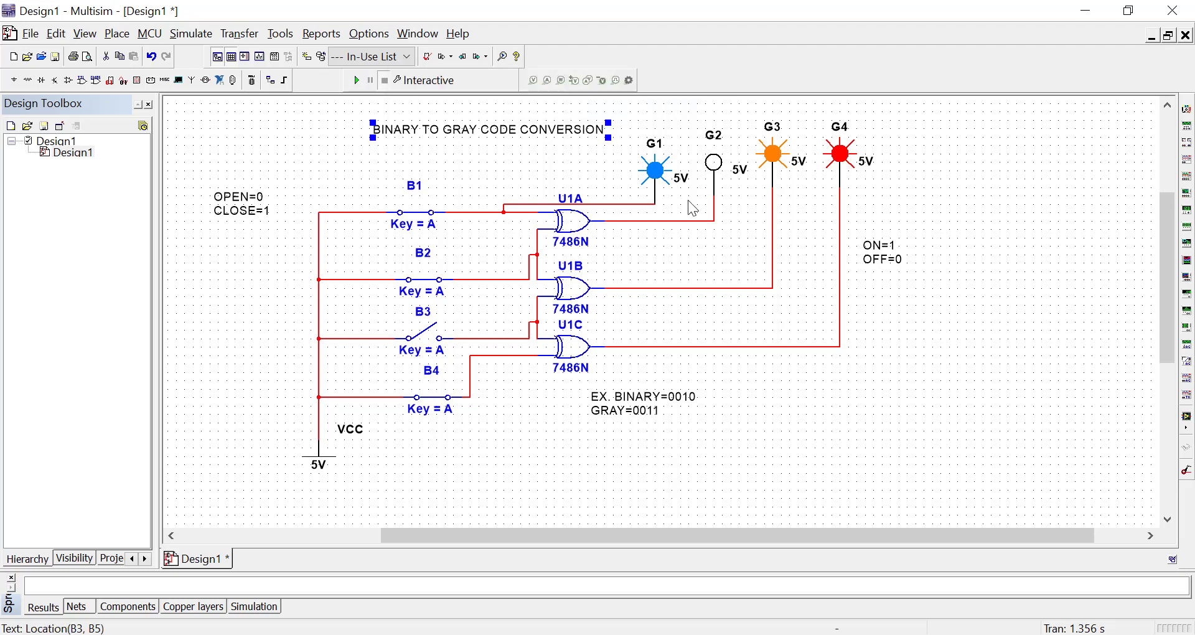
pyautogui.click(559, 157)
pyautogui.click(543, 133)
pyautogui.click(411, 221)
pyautogui.click(698, 634)
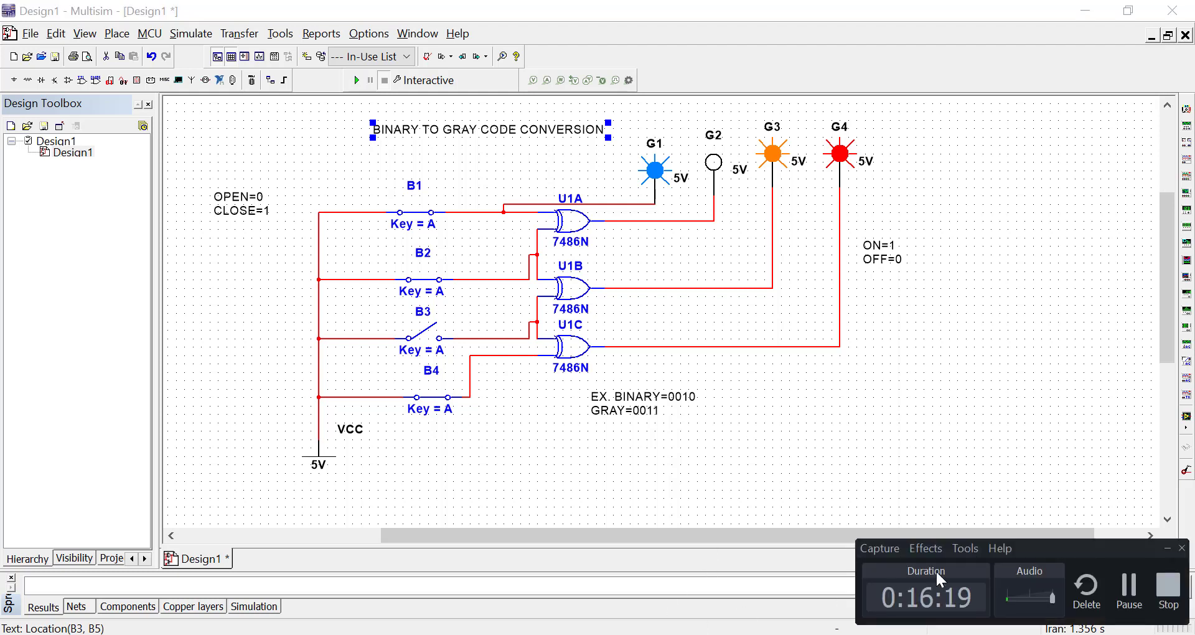
pyautogui.click(1150, 588)
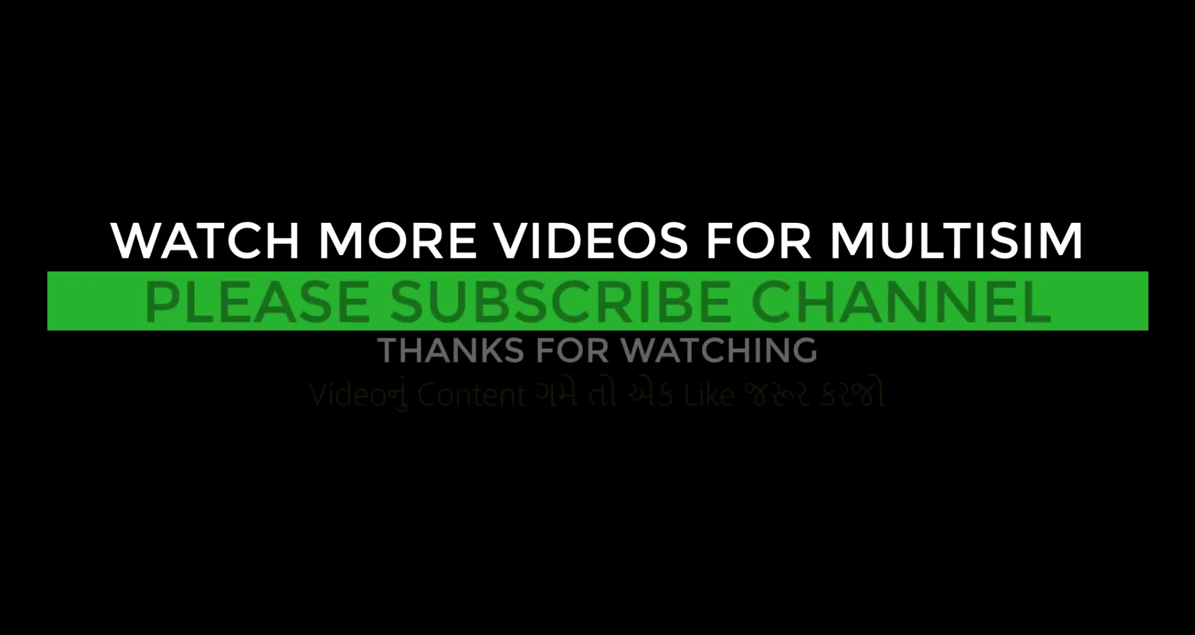